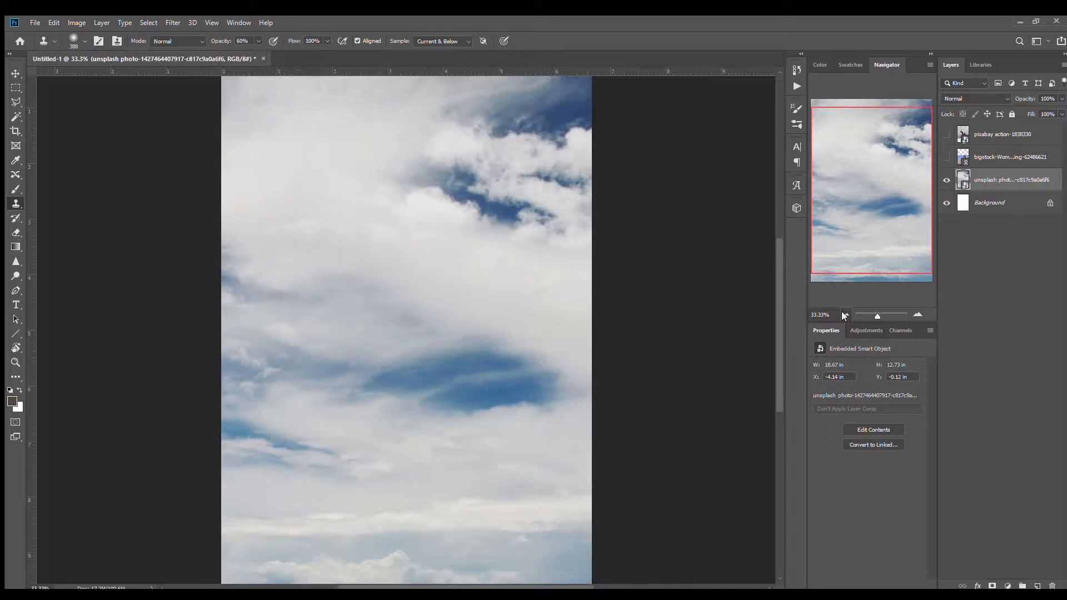
pyautogui.click(843, 315)
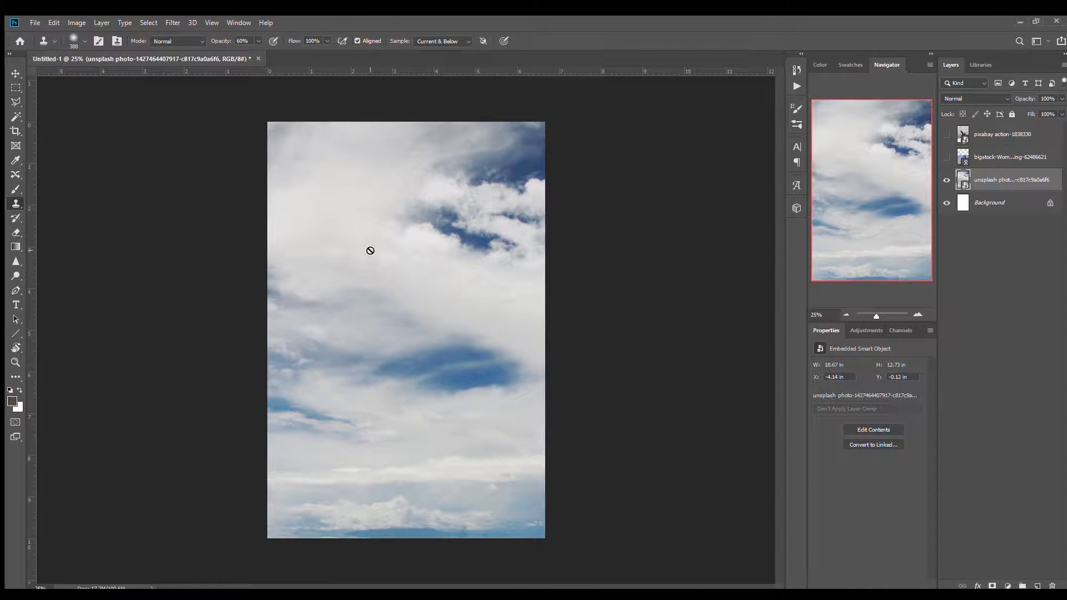
pyautogui.click(913, 311)
pyautogui.click(839, 314)
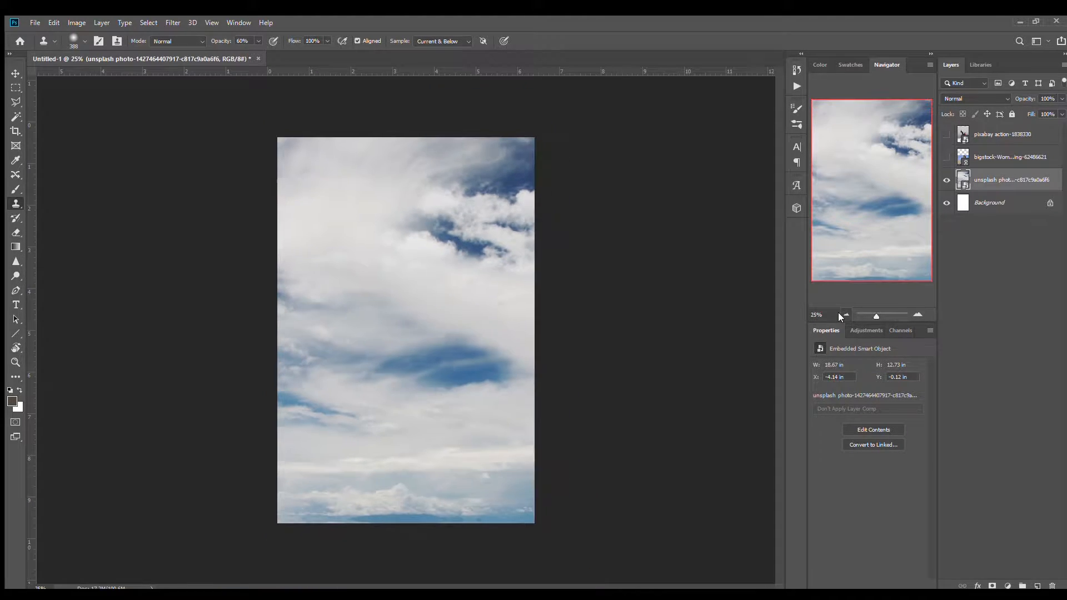
pyautogui.click(840, 316)
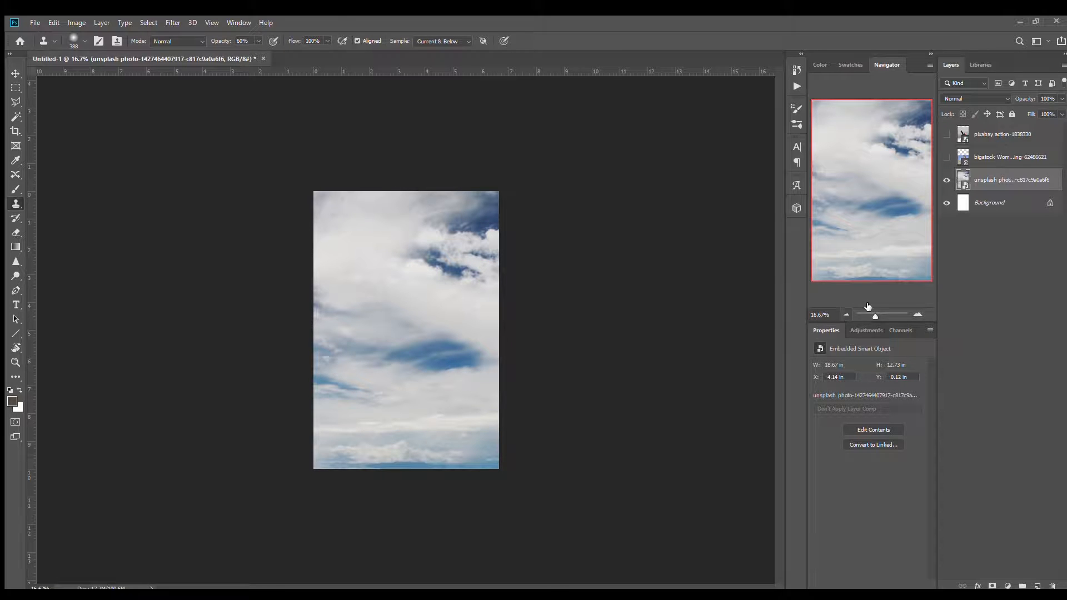
pyautogui.click(915, 312)
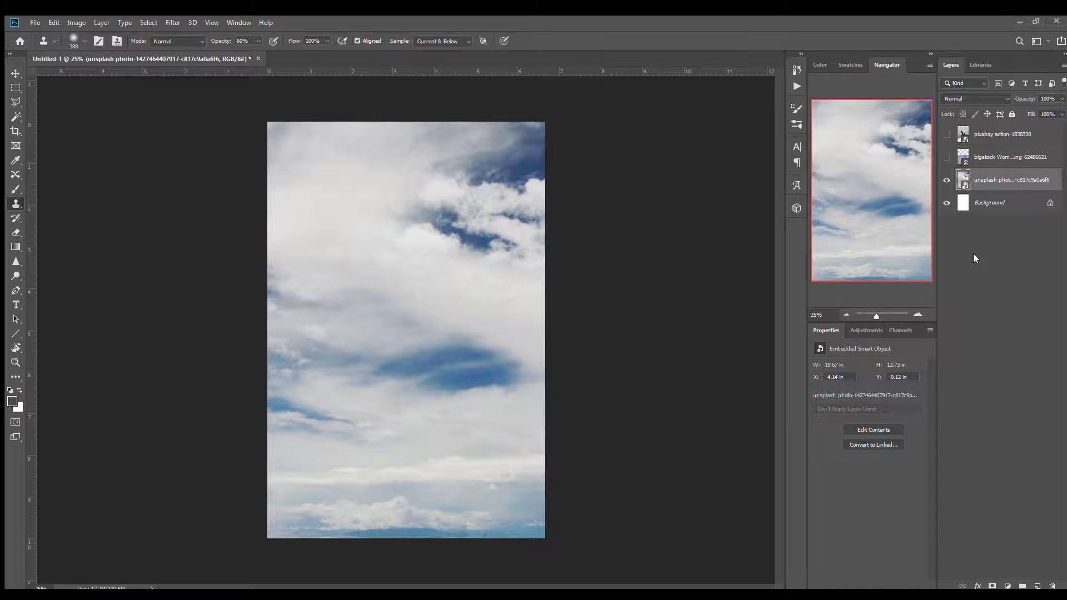
# - Show the seated woman photo layer and examine her hair, arms and dress edges against the background
pyautogui.click(946, 158)
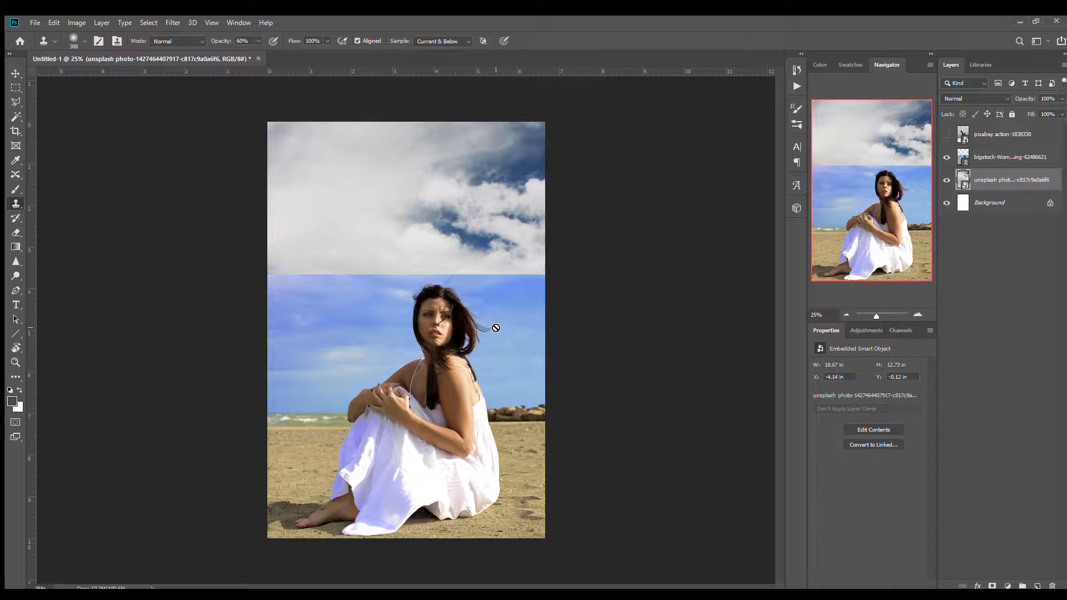
pyautogui.click(946, 157)
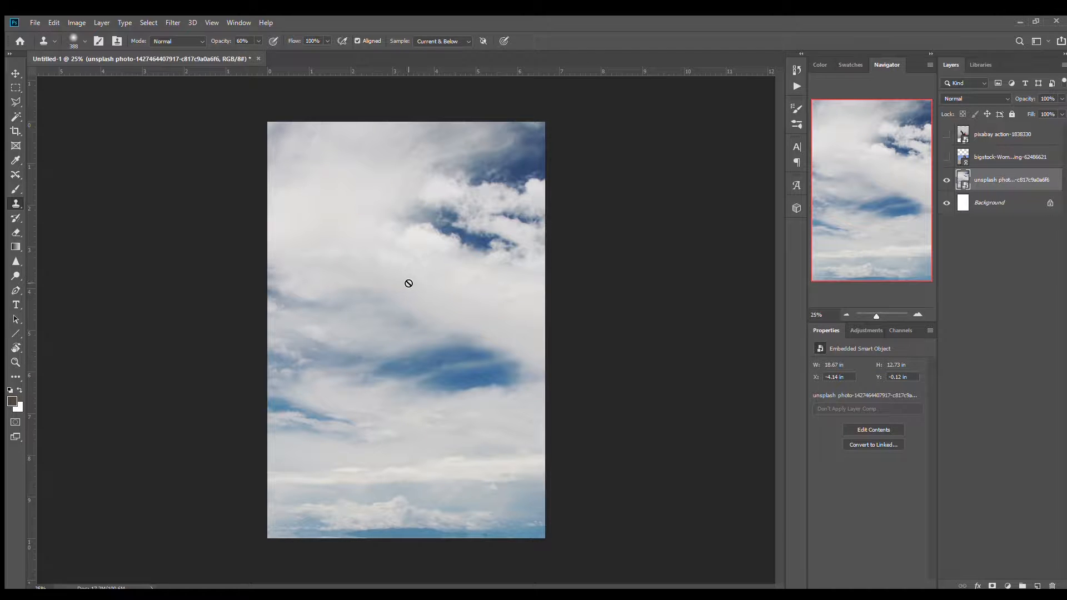
pyautogui.click(946, 157)
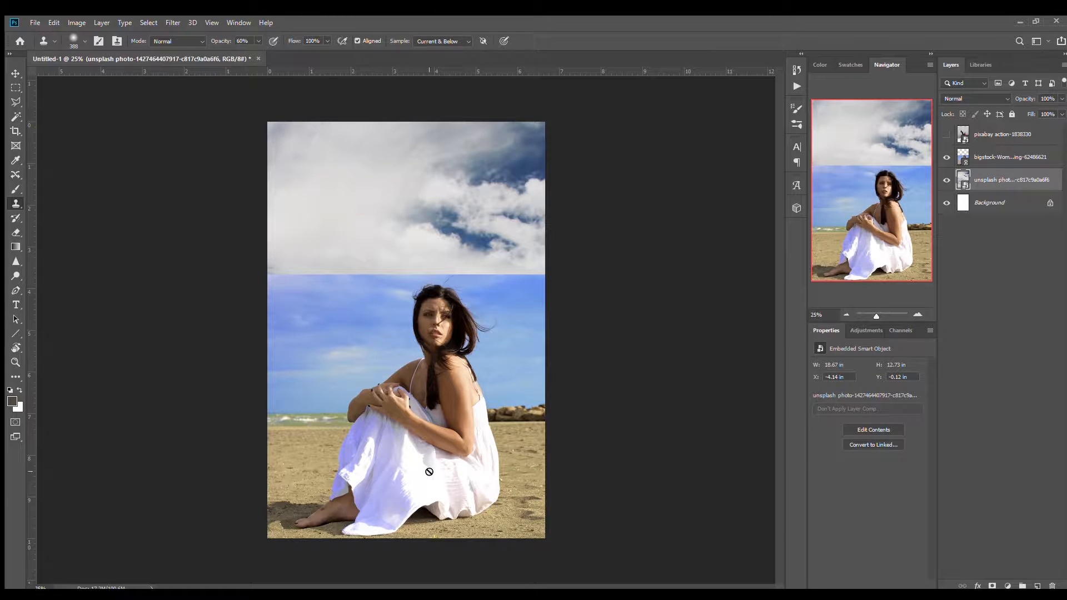
pyautogui.moveTo(430, 331); pyautogui.dragTo(480, 338)
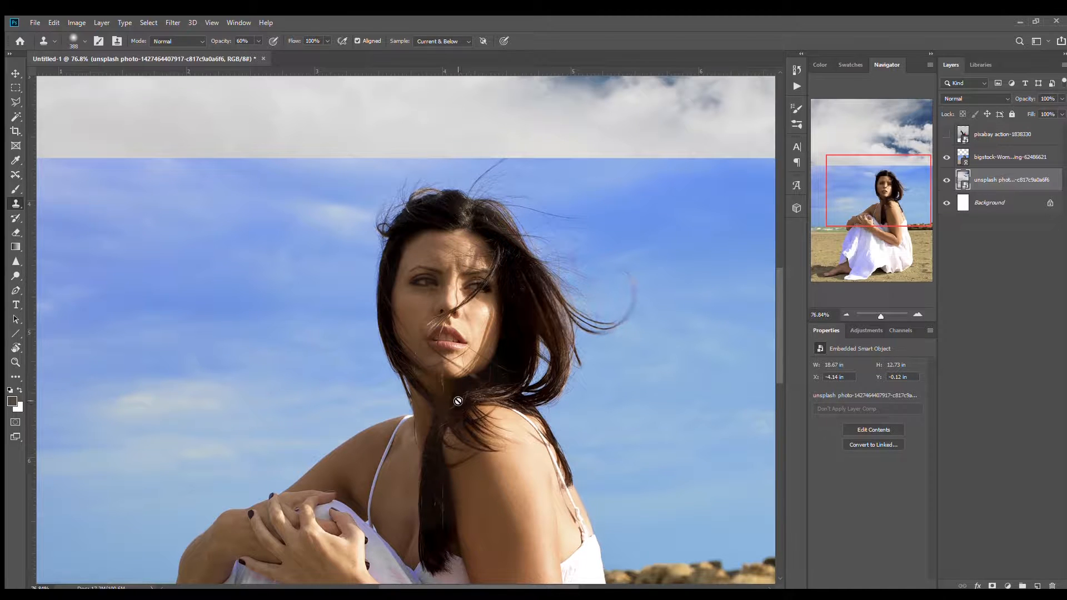
pyautogui.moveTo(569, 579); pyautogui.dragTo(395, 99)
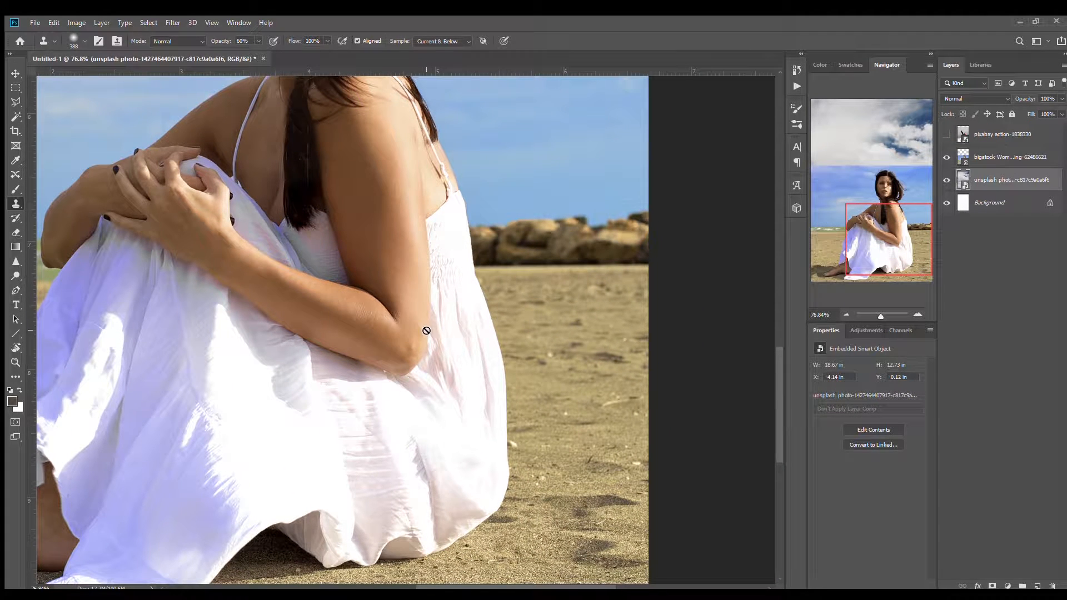
pyautogui.scroll(-5, 455, 283)
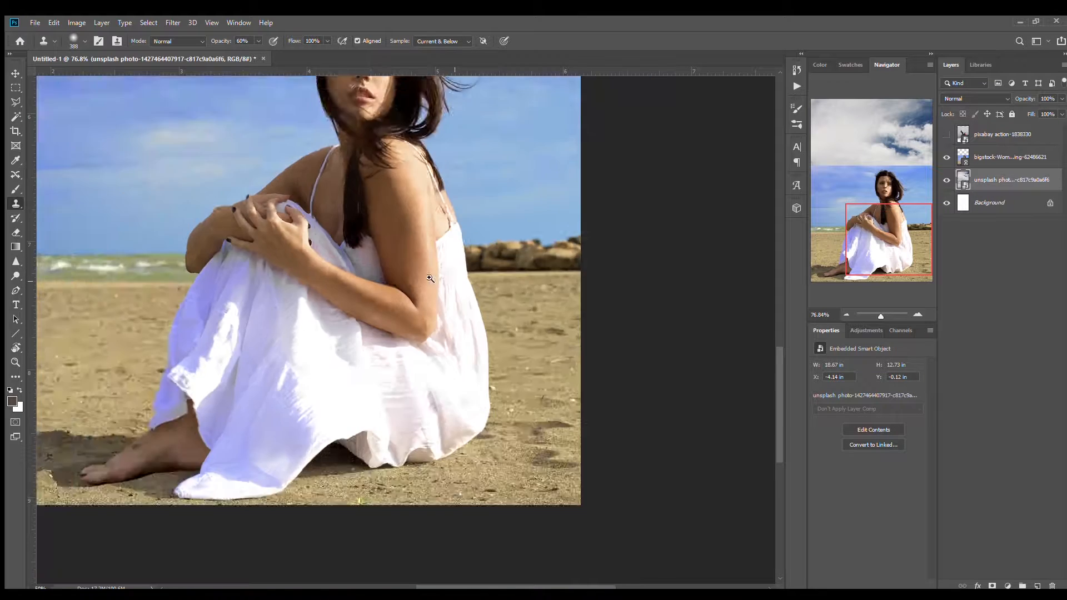
pyautogui.moveTo(384, 214); pyautogui.dragTo(461, 364)
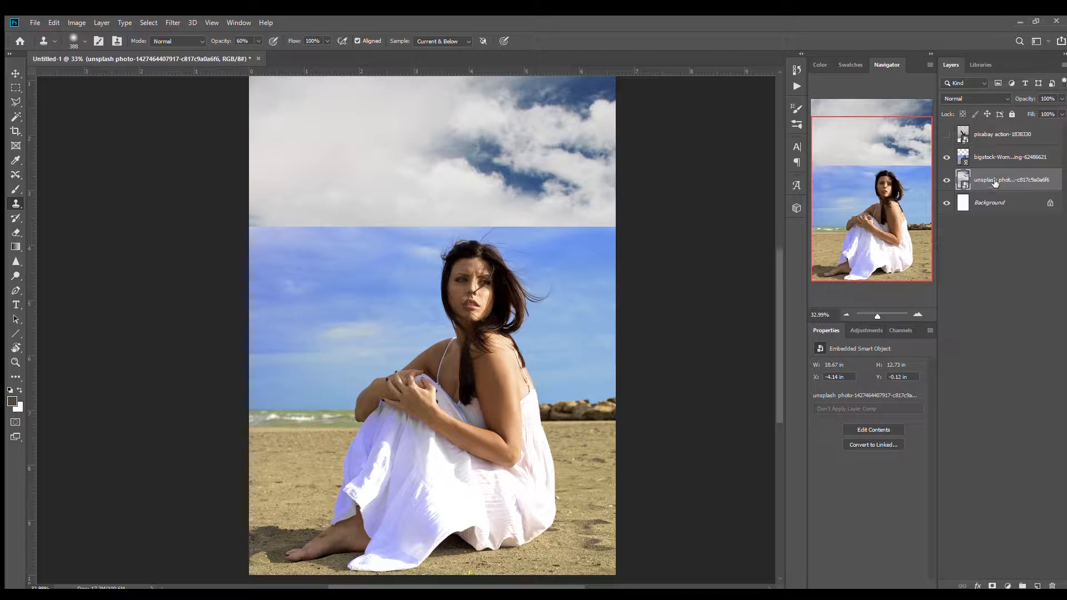
# - Delete the seated woman photo layer, then show and select the falling man layer
pyautogui.moveTo(991, 179); pyautogui.dragTo(998, 158)
pyautogui.moveTo(1053, 586); pyautogui.dragTo(1052, 586)
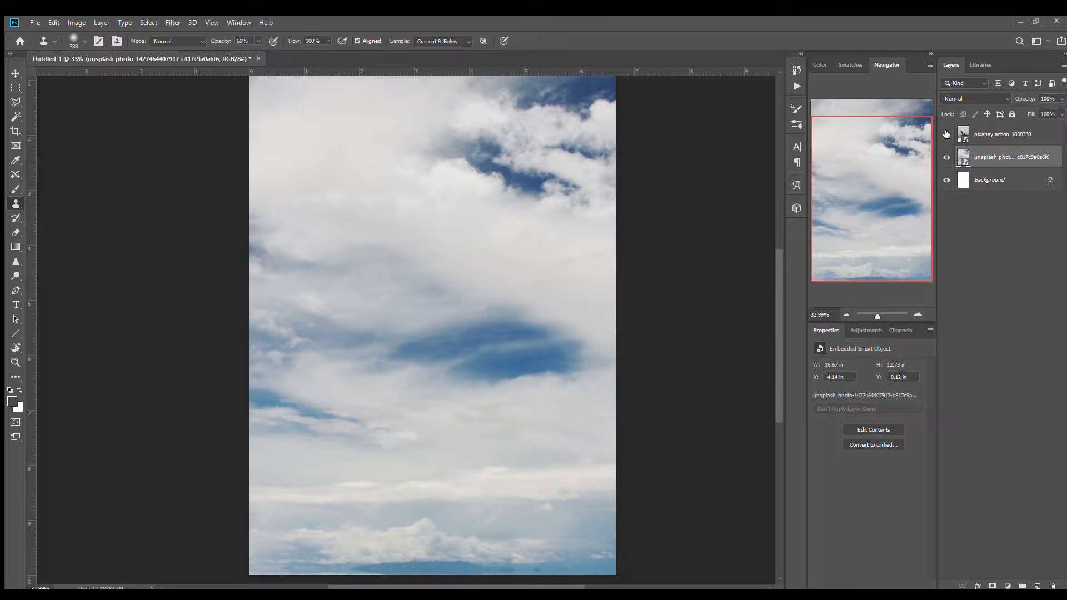
pyautogui.click(946, 134)
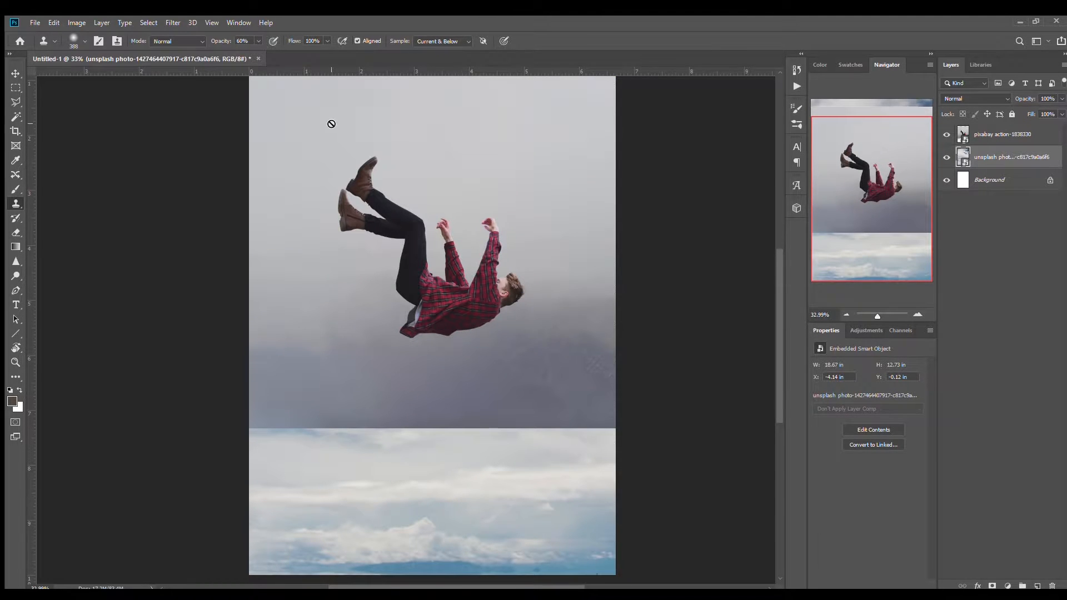
pyautogui.click(1003, 140)
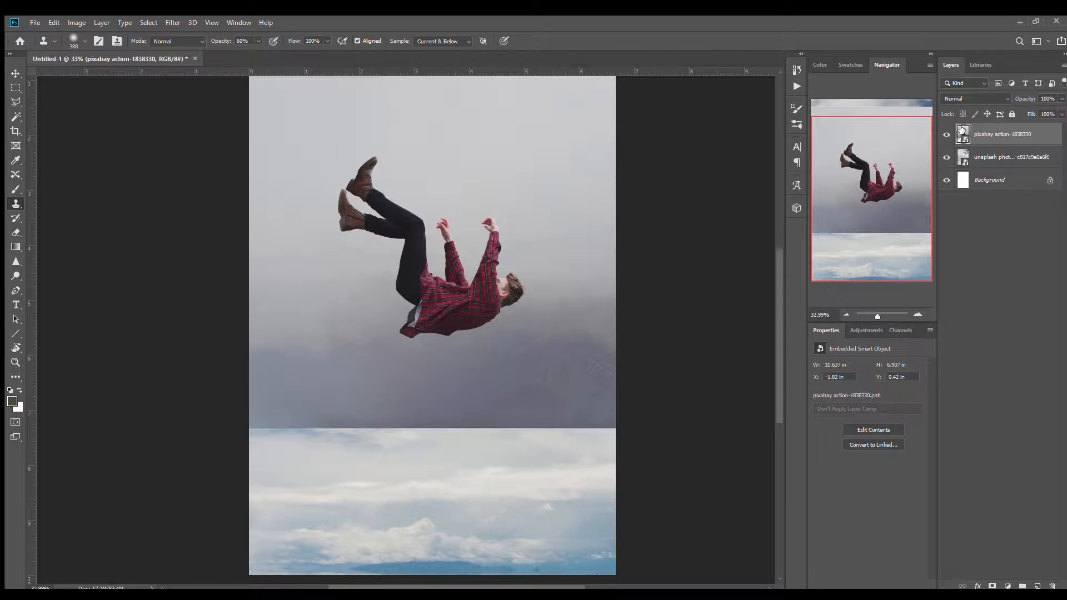
# - Open the contents of the falling man smart object and rasterize its layer
pyautogui.moveTo(870, 227); pyautogui.dragTo(868, 207)
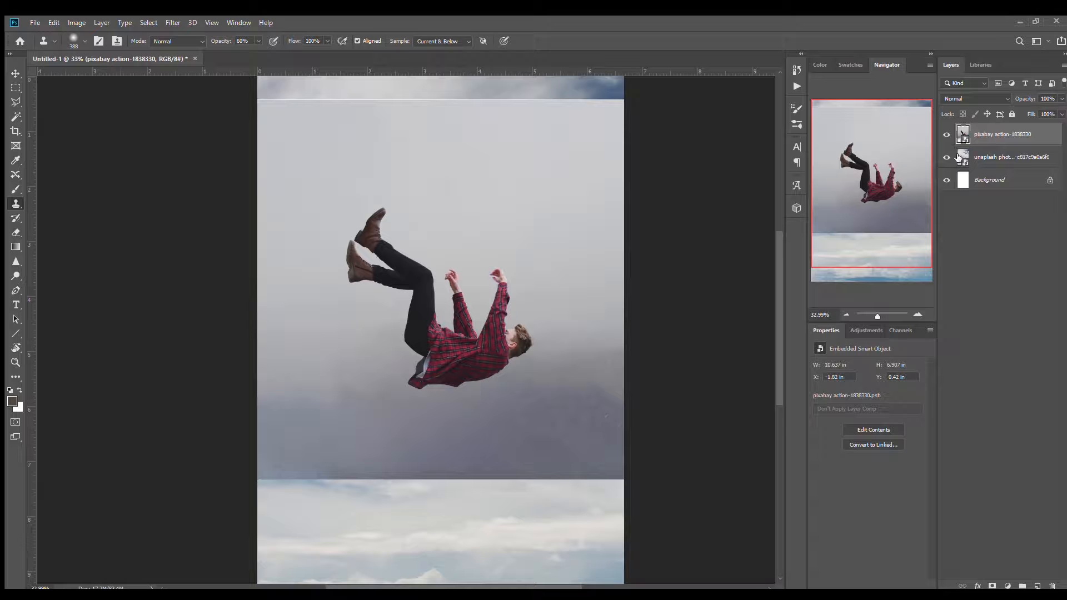
pyautogui.doubleClick(962, 132)
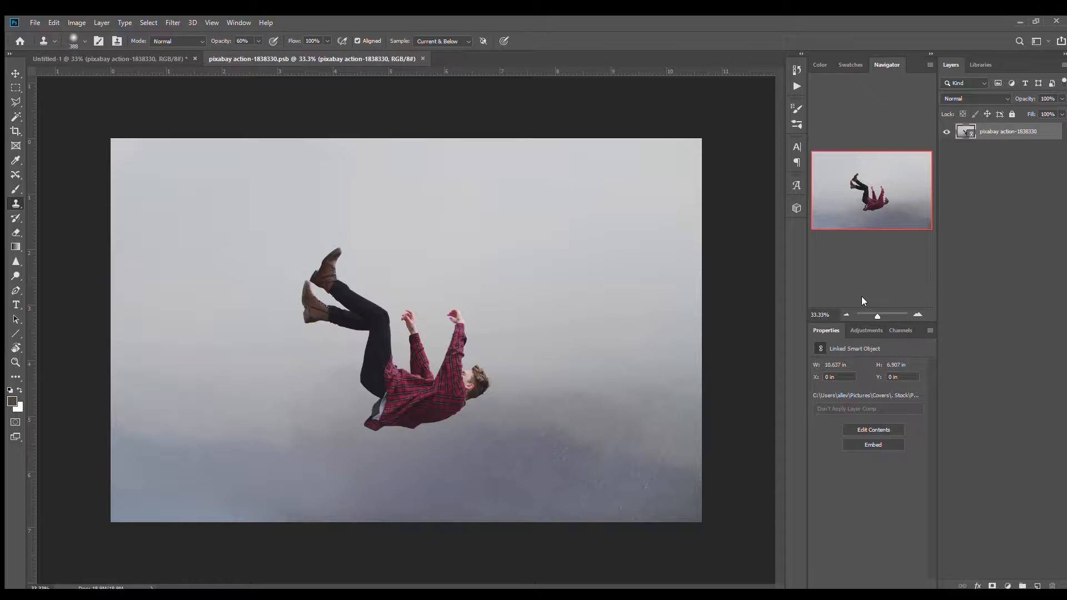
pyautogui.click(858, 310)
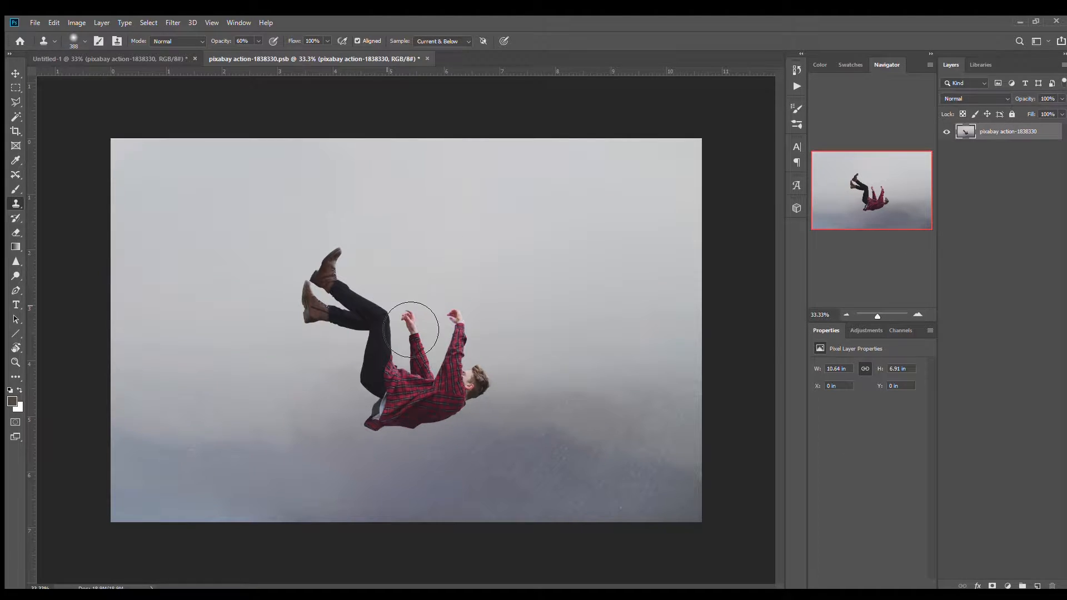
pyautogui.moveTo(318, 346); pyautogui.dragTo(359, 337)
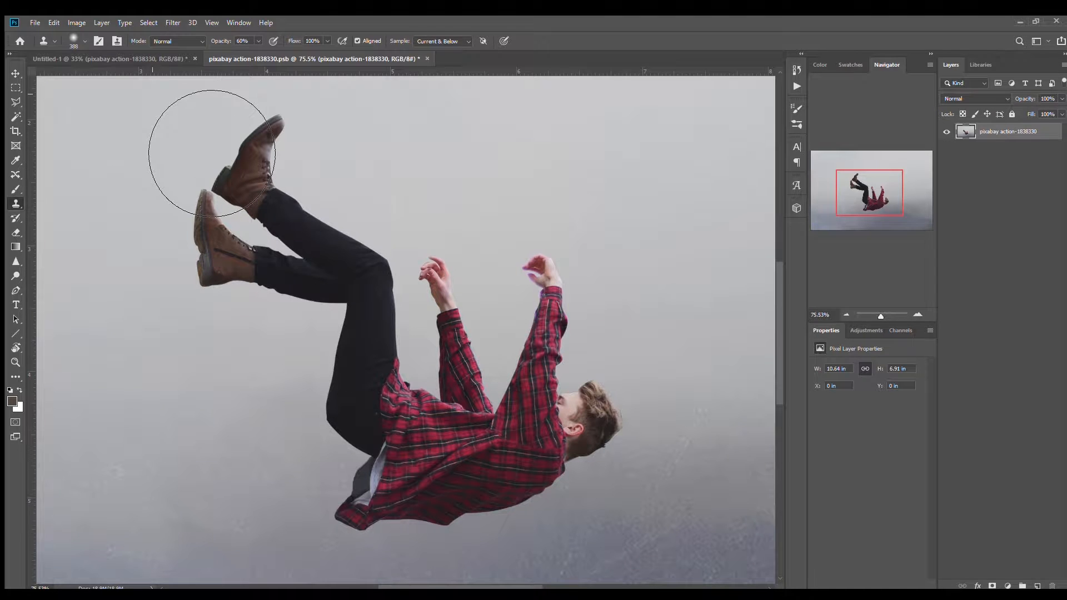
pyautogui.click(92, 53)
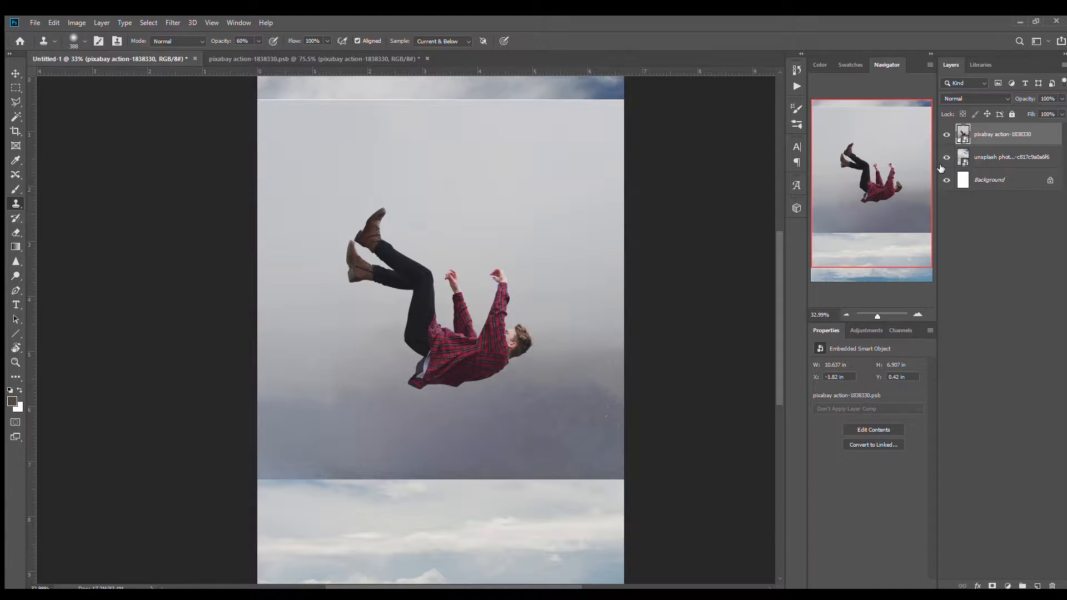
pyautogui.click(946, 136)
pyautogui.click(238, 59)
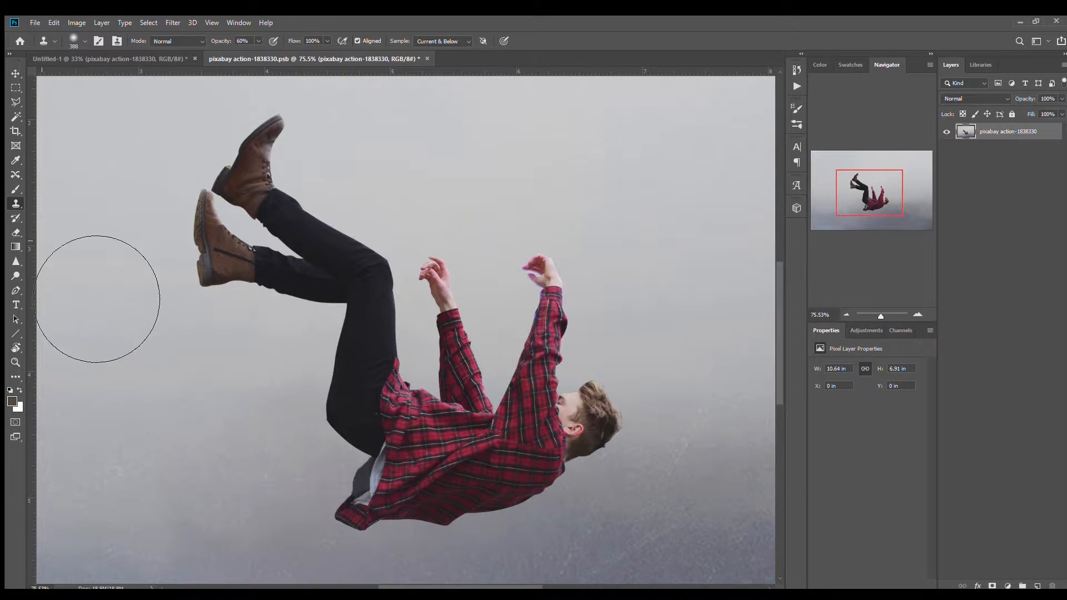
# - Choose the Background Eraser tool, duplicate the falling man layer and hide the original
pyautogui.click(33, 240)
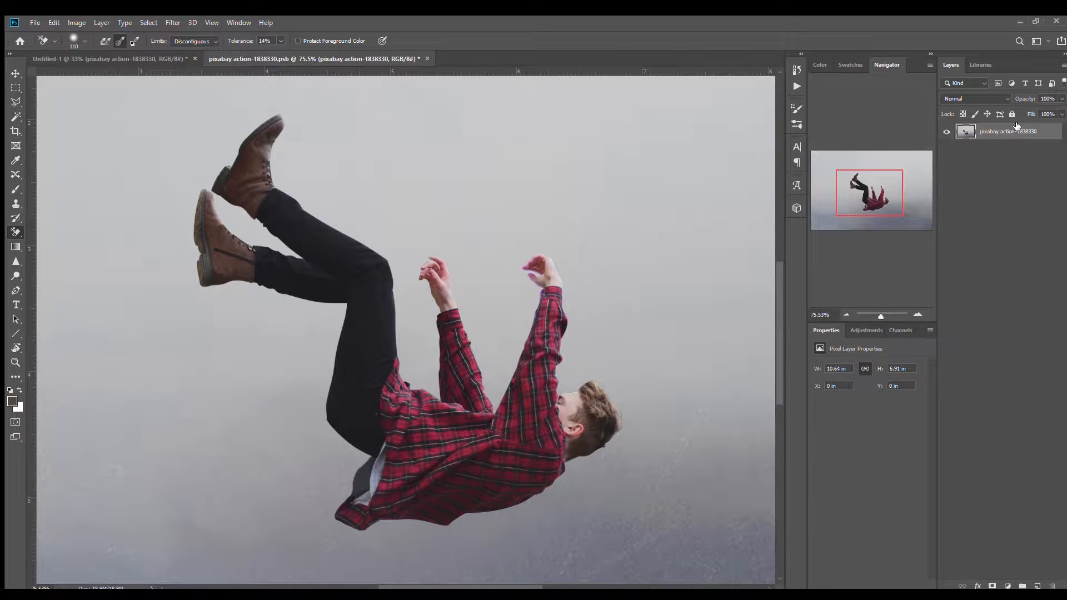
pyautogui.hotkey('ctrl', 'j')
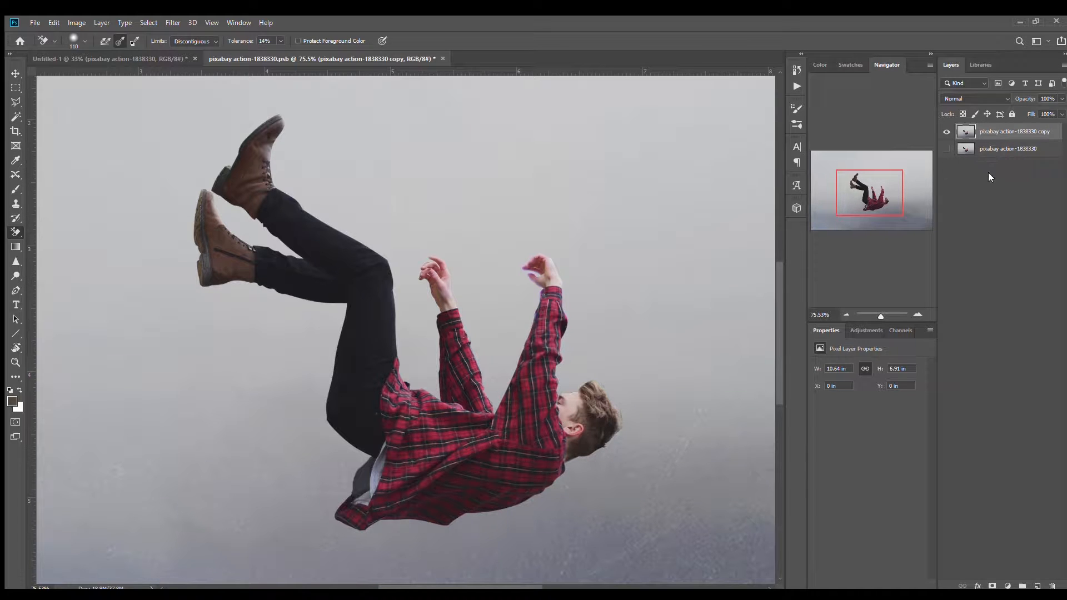
# - Add a new layer filled with black beneath the duplicated man layer and reselect the duplicate
pyautogui.click(1038, 585)
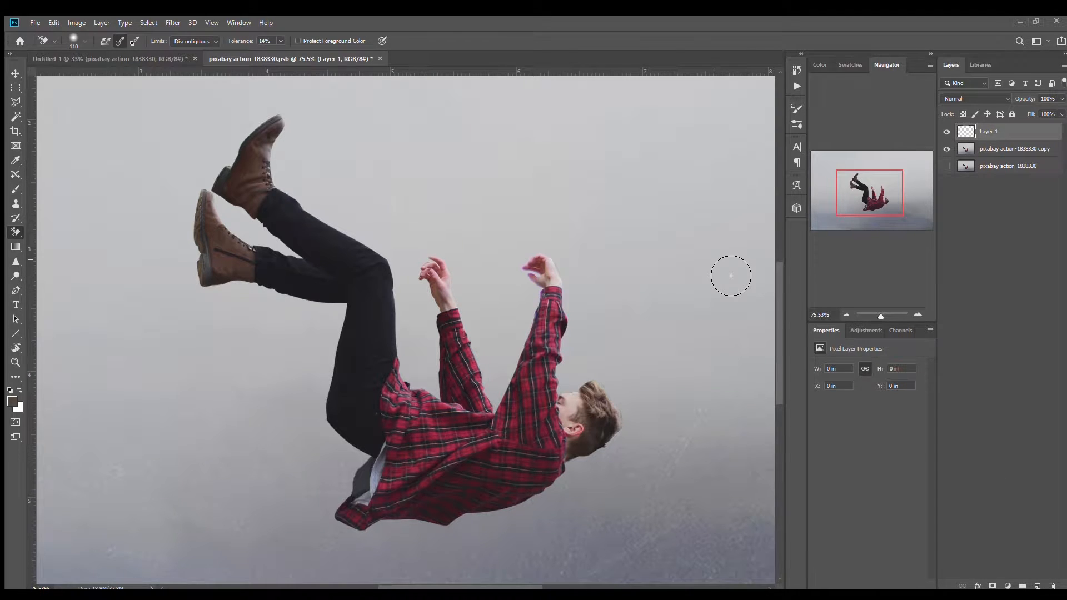
pyautogui.press('x')
pyautogui.hotkey('ctrl', 'BackSpace')
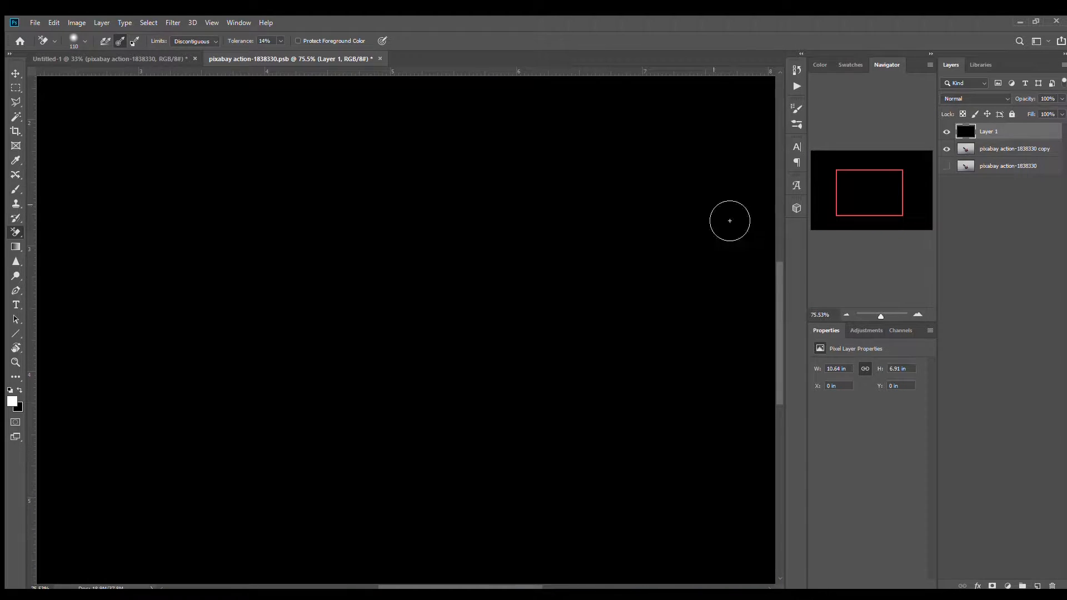
pyautogui.moveTo(989, 131); pyautogui.dragTo(993, 155)
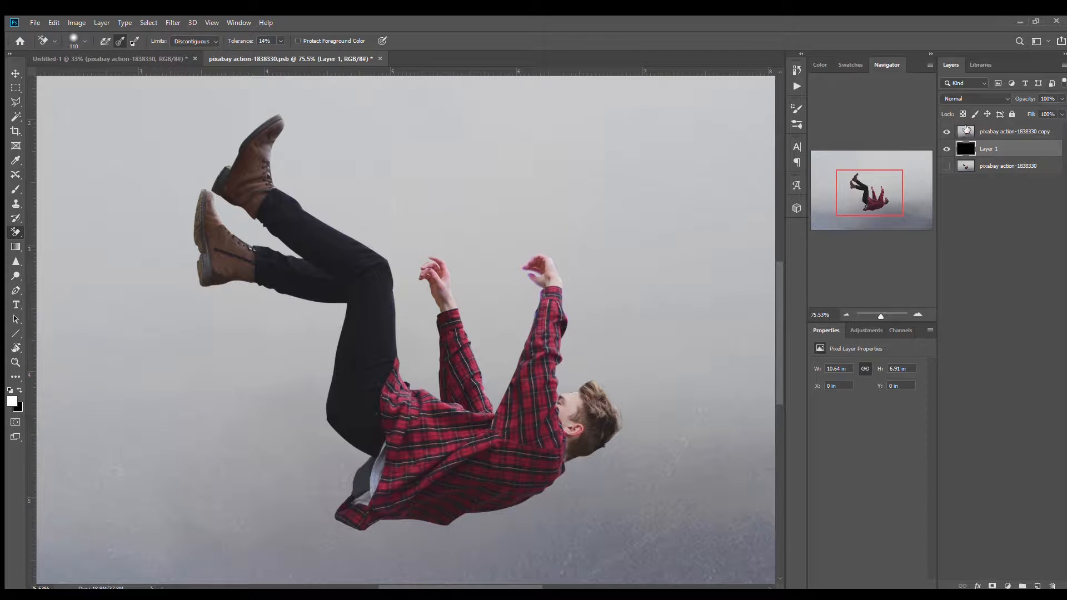
pyautogui.click(990, 135)
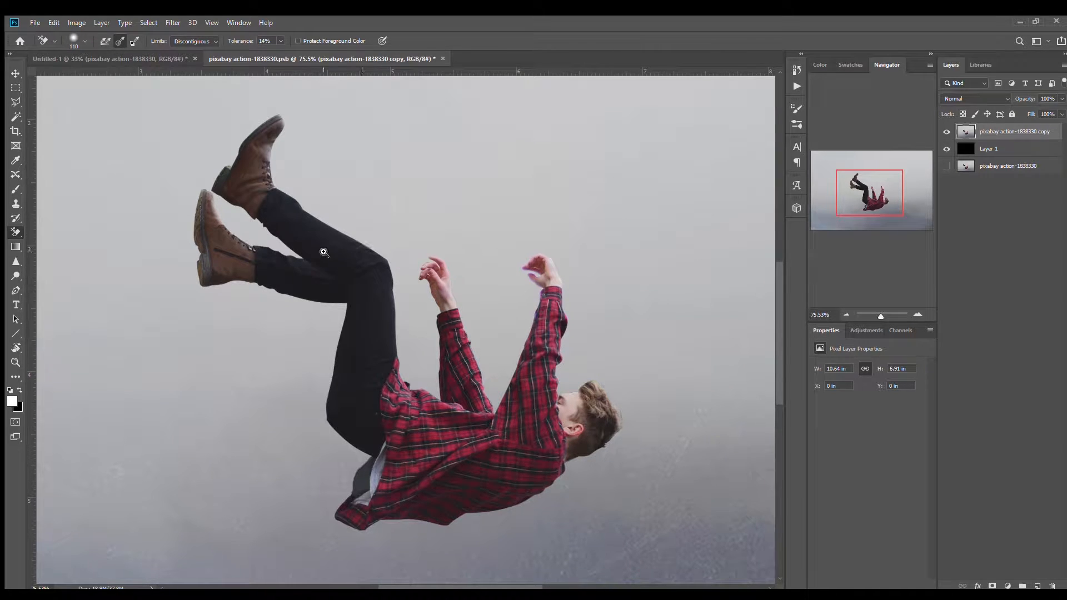
# - Erase the background along the upper edge of the man's legs and beside his nearest hand, using a smaller Background Eraser brush
pyautogui.moveTo(324, 252); pyautogui.dragTo(367, 254)
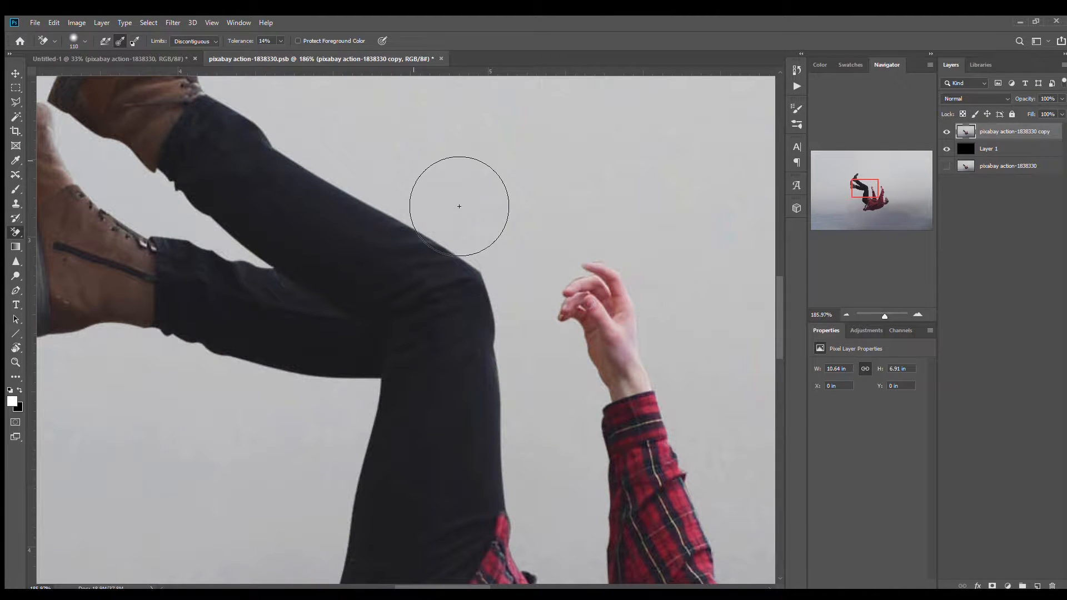
pyautogui.moveTo(481, 162); pyautogui.dragTo(457, 164)
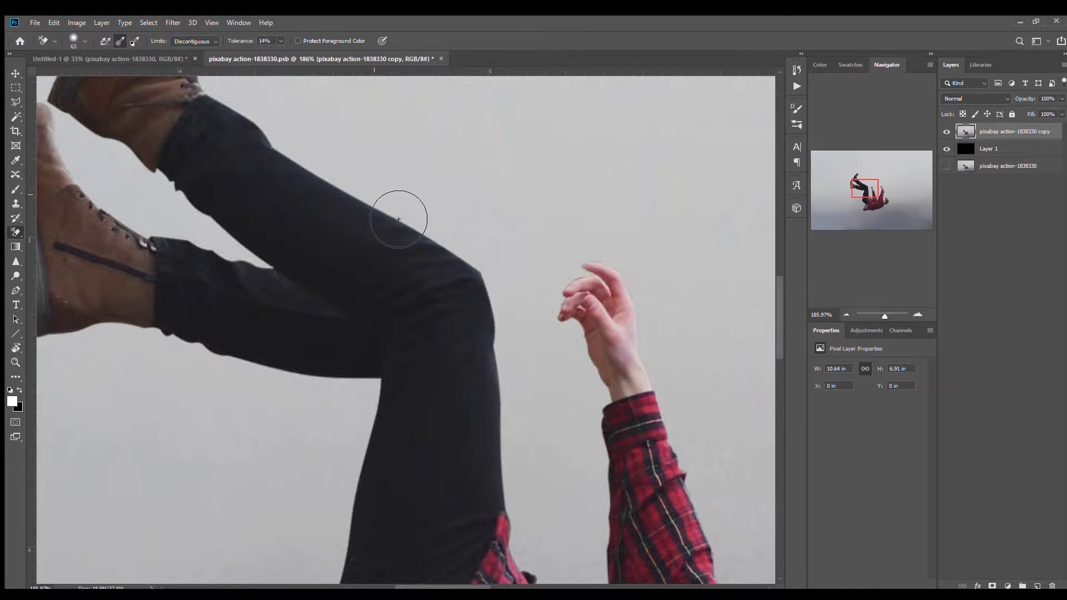
pyautogui.moveTo(428, 177); pyautogui.dragTo(399, 161)
pyautogui.moveTo(417, 206)
pyautogui.mouseDown()
pyautogui.moveTo(449, 227)
pyautogui.moveTo(359, 185)
pyautogui.moveTo(490, 268)
pyautogui.moveTo(426, 214)
pyautogui.moveTo(318, 160)
pyautogui.moveTo(368, 197)
pyautogui.moveTo(227, 104)
pyautogui.moveTo(346, 191)
pyautogui.moveTo(504, 272)
pyautogui.moveTo(521, 310)
pyautogui.moveTo(509, 288)
pyautogui.moveTo(529, 445)
pyautogui.moveTo(532, 364)
pyautogui.mouseUp()
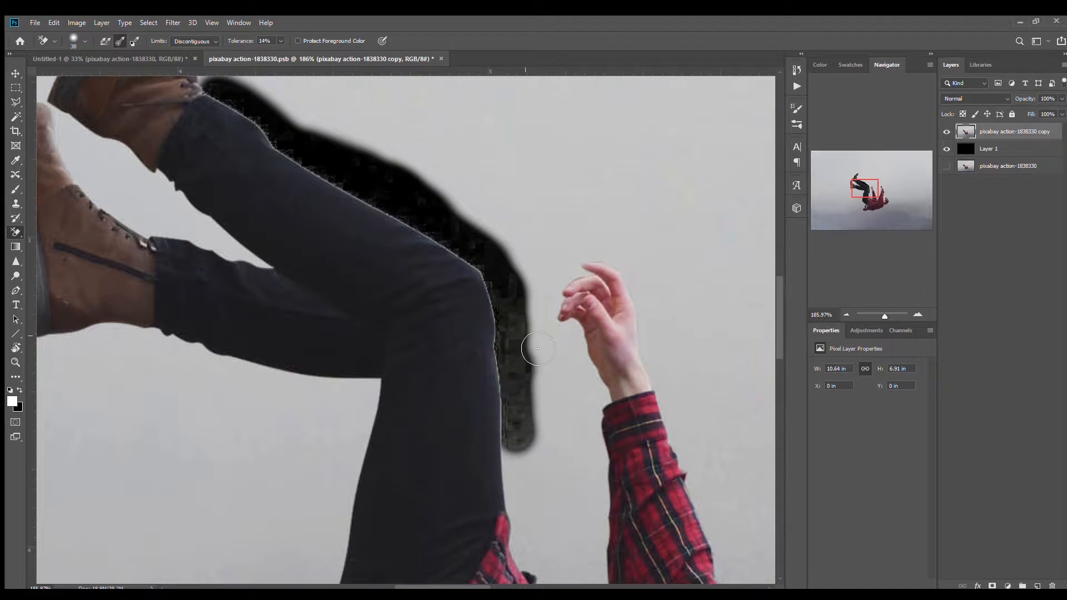
pyautogui.moveTo(518, 326)
pyautogui.mouseDown()
pyautogui.moveTo(532, 372)
pyautogui.moveTo(521, 298)
pyautogui.moveTo(518, 401)
pyautogui.moveTo(519, 376)
pyautogui.mouseUp()
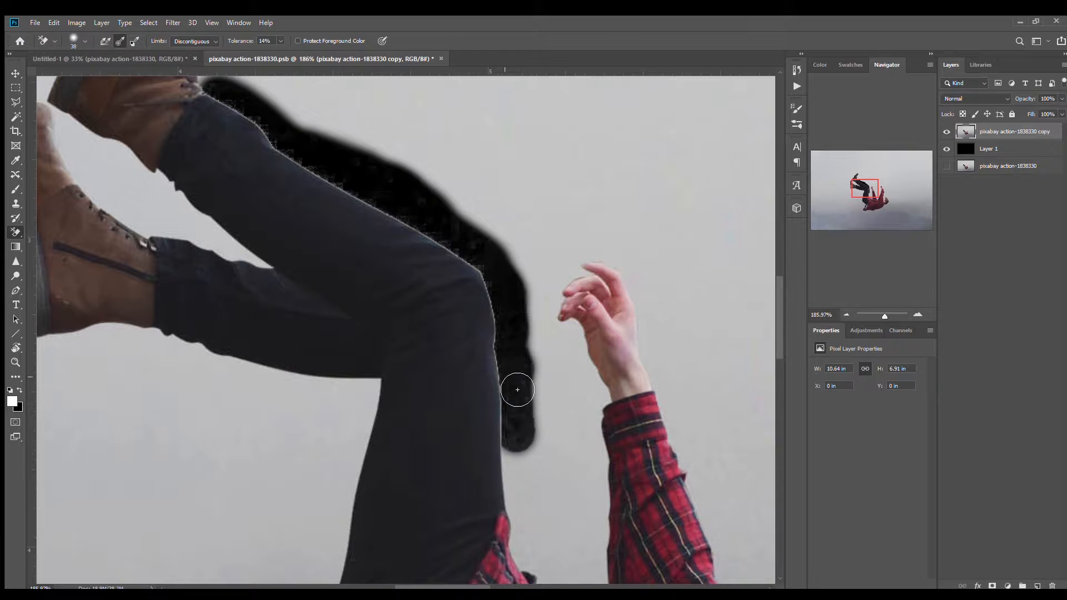
pyautogui.moveTo(536, 477)
pyautogui.mouseDown()
pyautogui.moveTo(531, 444)
pyautogui.moveTo(531, 509)
pyautogui.moveTo(534, 415)
pyautogui.moveTo(539, 544)
pyautogui.moveTo(531, 552)
pyautogui.moveTo(532, 536)
pyautogui.moveTo(530, 554)
pyautogui.moveTo(587, 342)
pyautogui.moveTo(593, 394)
pyautogui.moveTo(594, 378)
pyautogui.moveTo(615, 411)
pyautogui.moveTo(561, 376)
pyautogui.moveTo(560, 385)
pyautogui.moveTo(544, 348)
pyautogui.mouseUp()
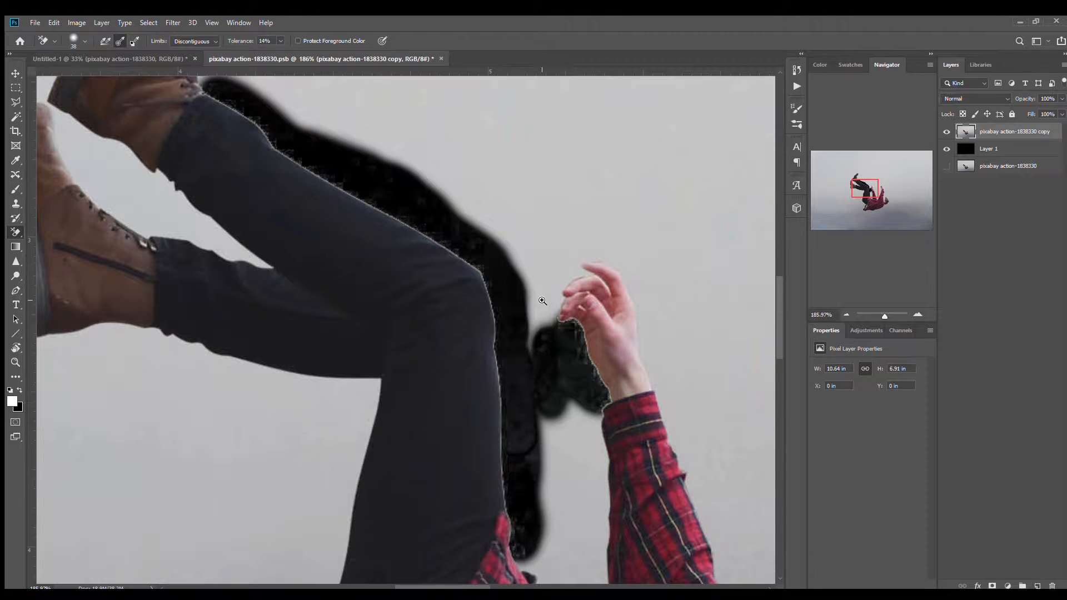
# - Erase the background around the back of the man's head and hair with the Background Eraser at 14% tolerance
pyautogui.moveTo(542, 300); pyautogui.dragTo(486, 301)
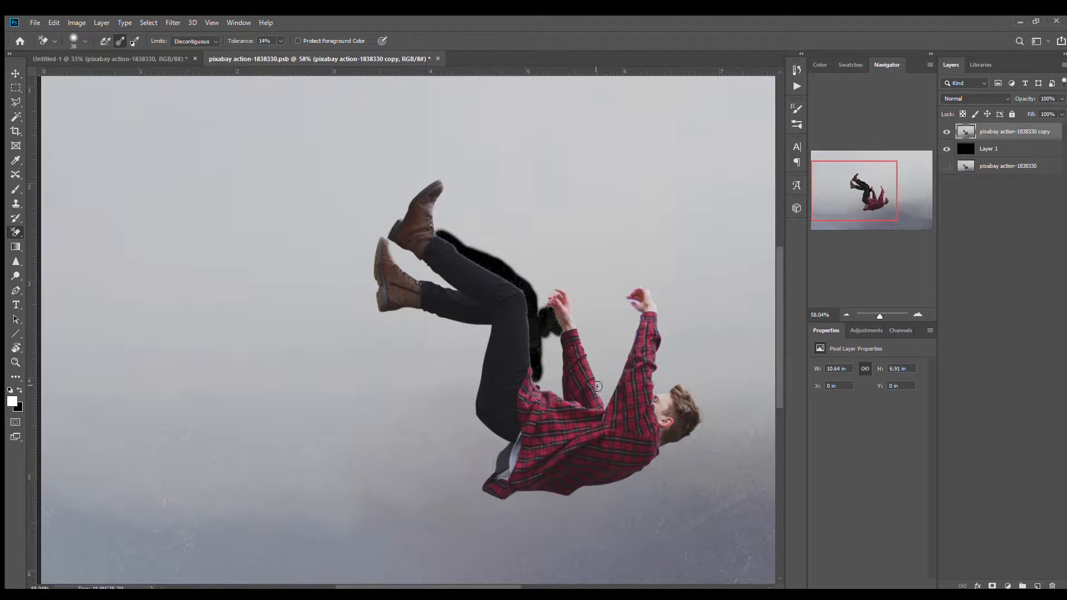
pyautogui.moveTo(585, 366); pyautogui.dragTo(402, 303)
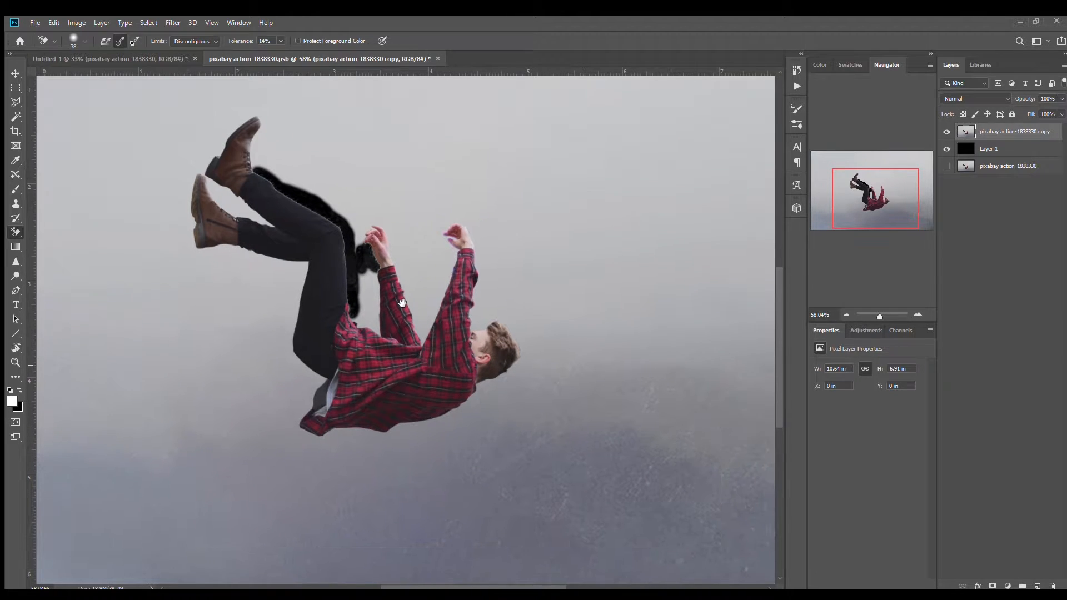
pyautogui.moveTo(483, 388)
pyautogui.mouseDown()
pyautogui.moveTo(519, 362)
pyautogui.moveTo(516, 327)
pyautogui.mouseUp()
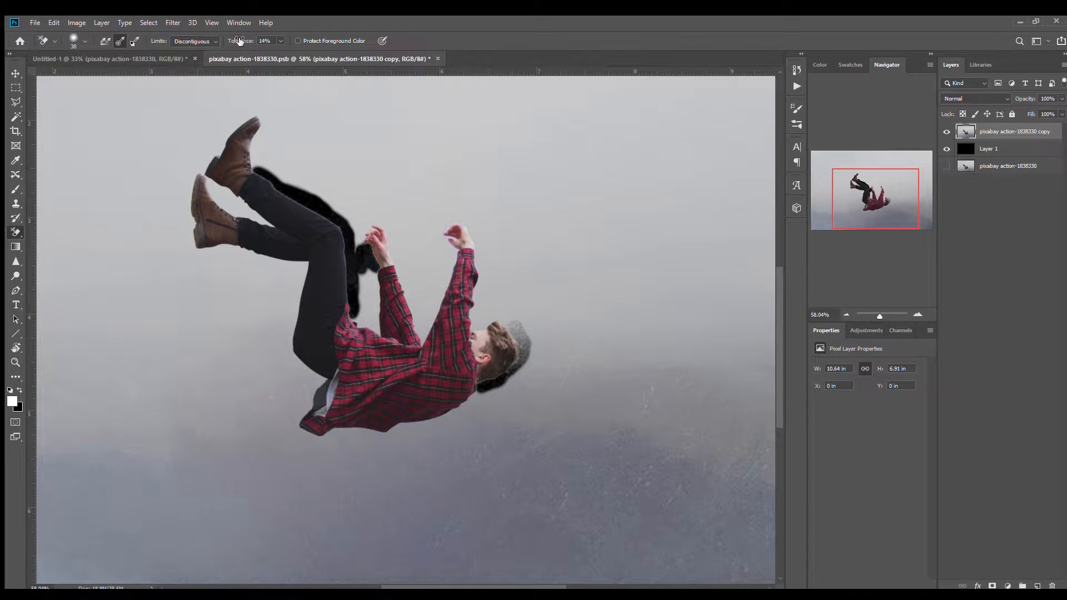
# - Try to erase the background around the man's head and face with the Background Eraser at 27% tolerance
pyautogui.moveTo(239, 41); pyautogui.dragTo(245, 39)
pyautogui.scroll(5, 508, 336)
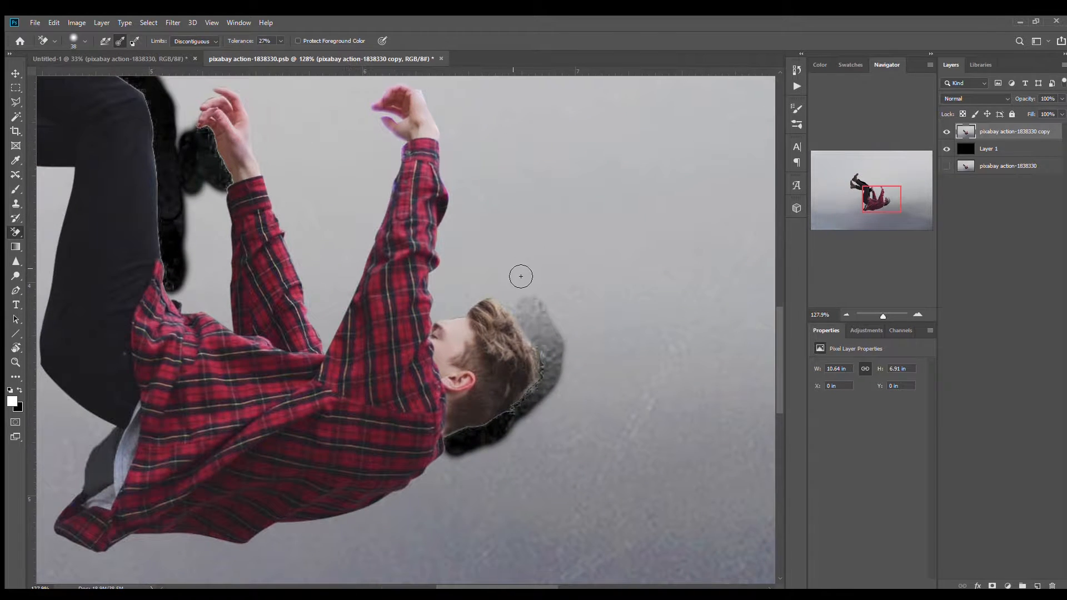
pyautogui.moveTo(520, 276)
pyautogui.mouseDown()
pyautogui.moveTo(533, 330)
pyautogui.moveTo(527, 351)
pyautogui.moveTo(549, 388)
pyautogui.moveTo(467, 441)
pyautogui.moveTo(402, 513)
pyautogui.moveTo(426, 517)
pyautogui.moveTo(469, 461)
pyautogui.mouseUp()
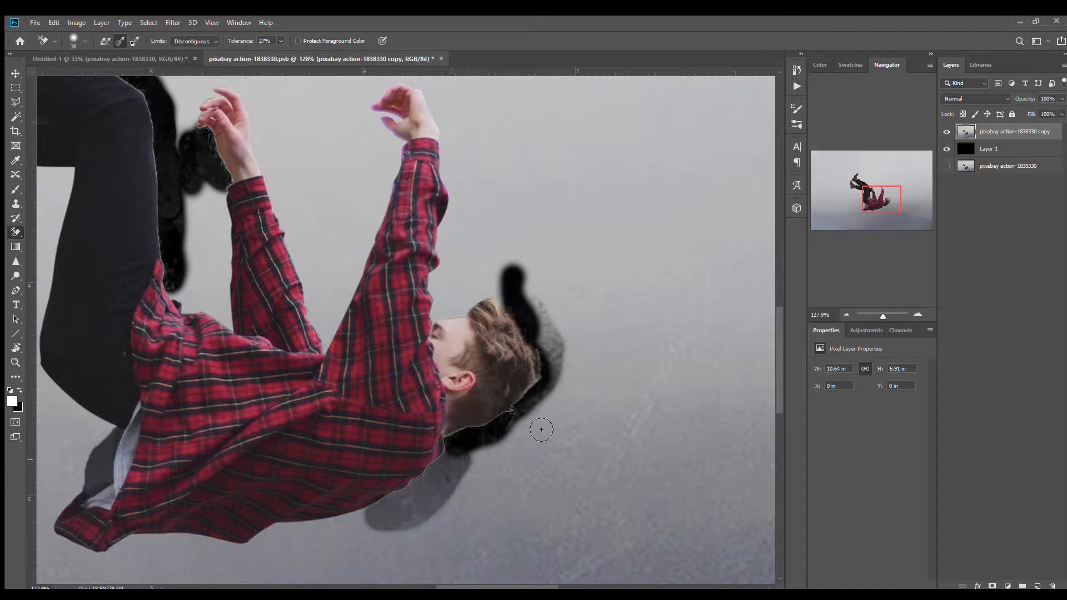
pyautogui.moveTo(542, 430)
pyautogui.mouseDown()
pyautogui.moveTo(593, 324)
pyautogui.moveTo(519, 283)
pyautogui.moveTo(529, 297)
pyautogui.moveTo(471, 299)
pyautogui.moveTo(498, 294)
pyautogui.moveTo(508, 314)
pyautogui.moveTo(438, 326)
pyautogui.moveTo(455, 326)
pyautogui.moveTo(453, 353)
pyautogui.moveTo(464, 346)
pyautogui.moveTo(456, 316)
pyautogui.mouseUp()
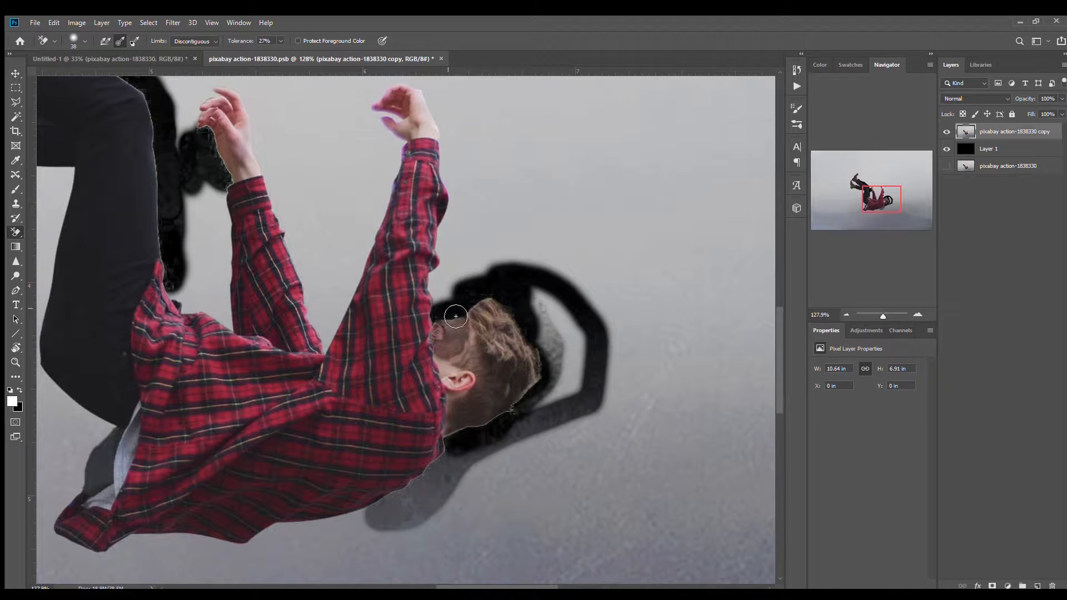
pyautogui.hotkey('ctrl', 'z')
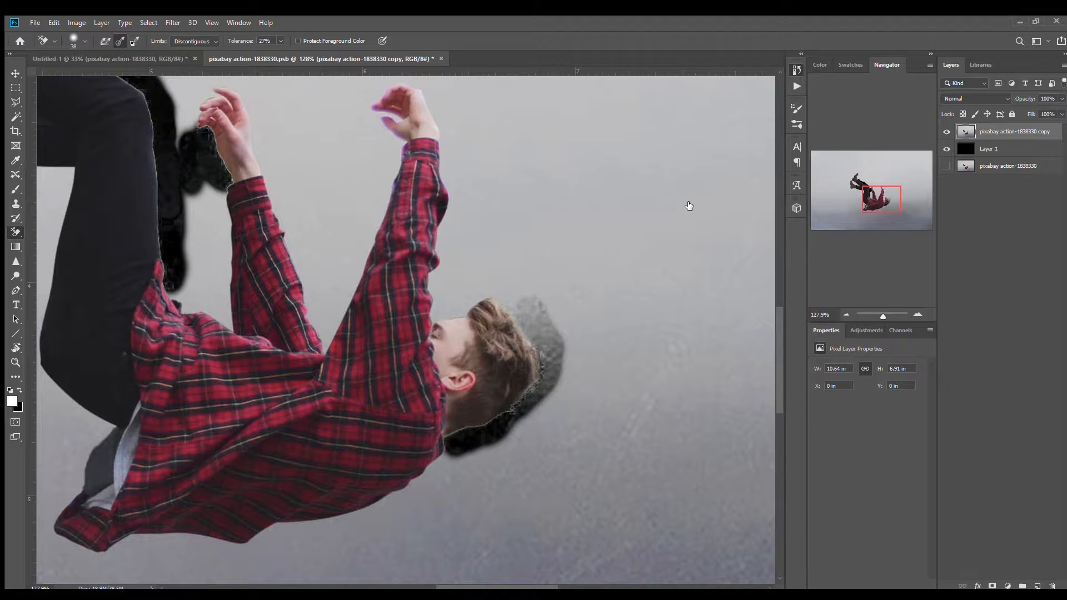
# - Restore the erased background around the man and make the duplicated man layer active
pyautogui.click(995, 148)
pyautogui.moveTo(874, 209); pyautogui.dragTo(853, 196)
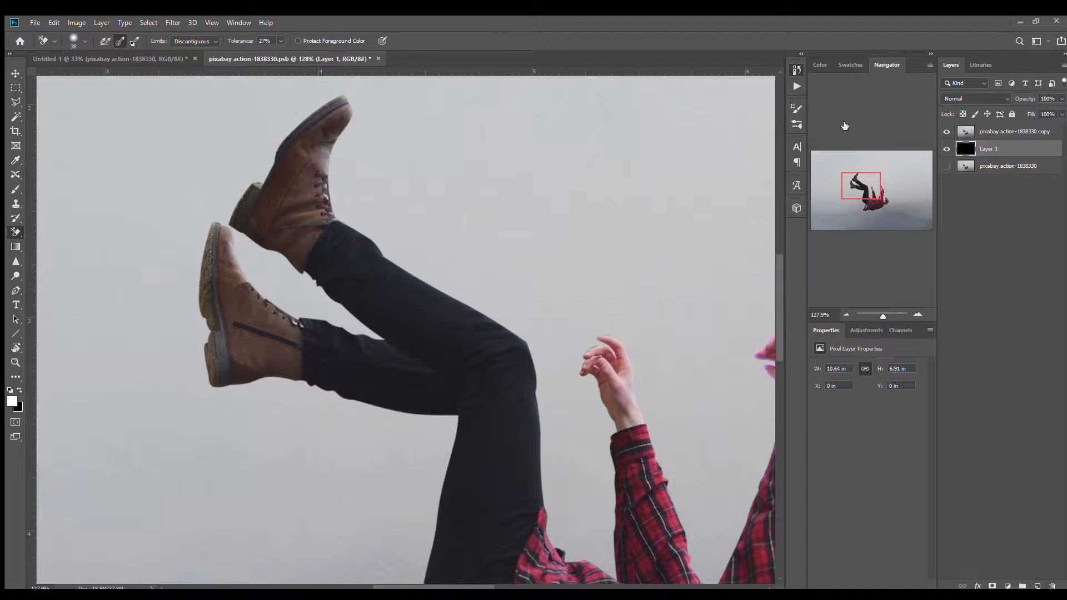
pyautogui.click(964, 131)
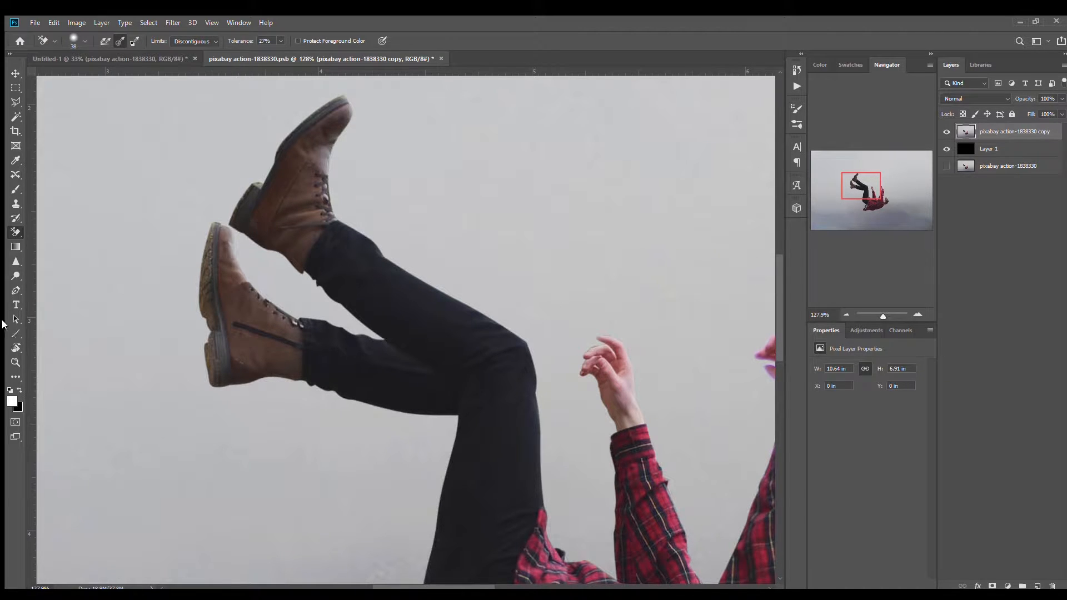
# - Switch to the Pen tool and load a selection around the whole falling man
pyautogui.click(13, 292)
pyautogui.hotkey('ctrl', '0')
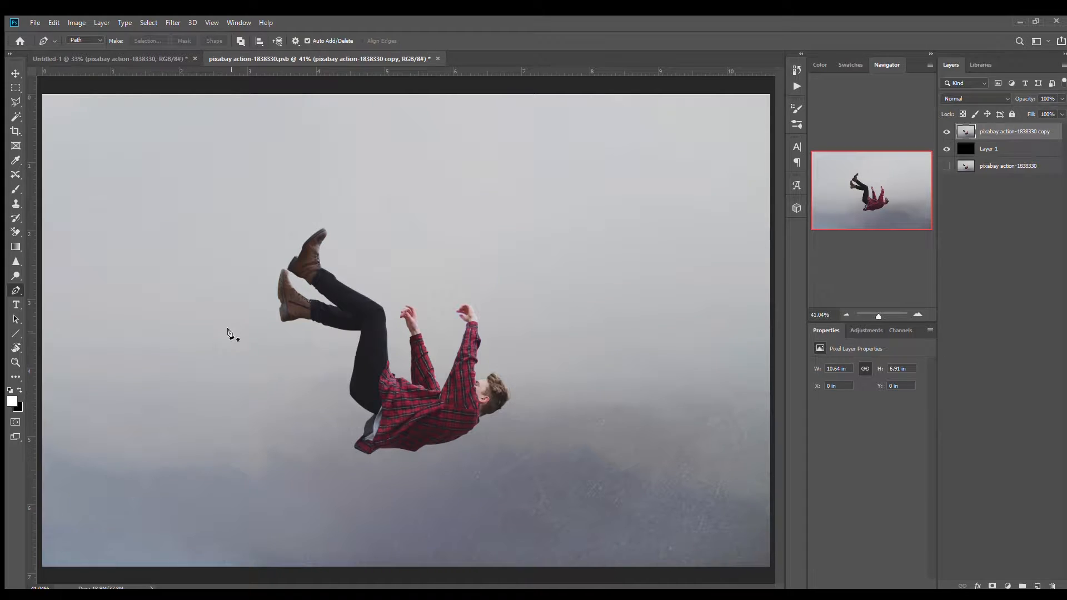
pyautogui.hotkey('ctrl', 'Return')
# - Add the missed edge of the forehead and hair to the selection with the Polygonal Lasso, following the head's outline
pyautogui.moveTo(360, 339); pyautogui.dragTo(417, 326)
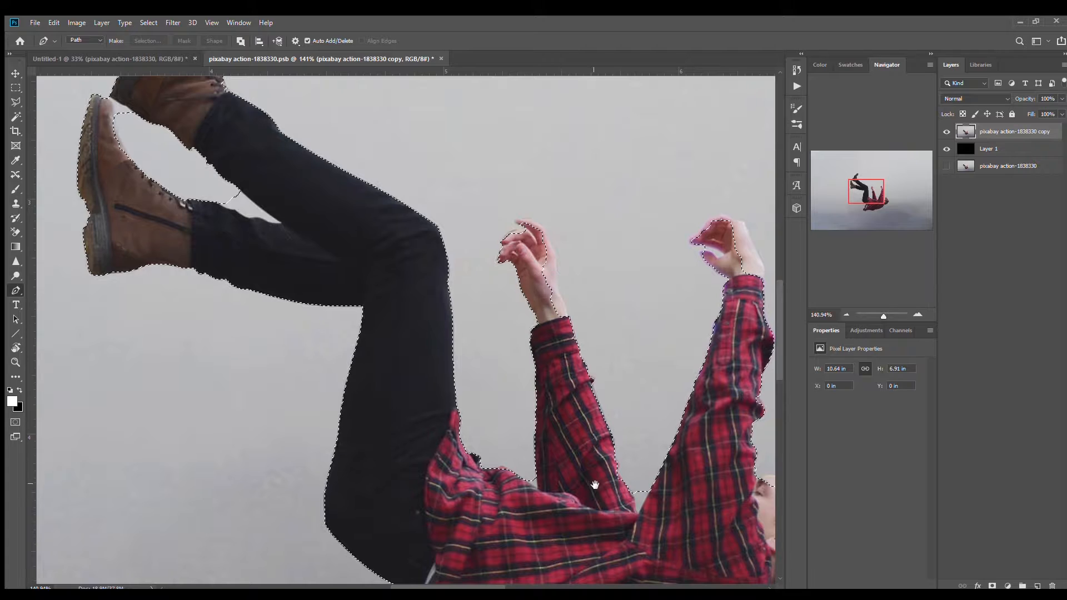
pyautogui.moveTo(594, 485); pyautogui.dragTo(507, 285)
pyautogui.moveTo(651, 352); pyautogui.dragTo(511, 371)
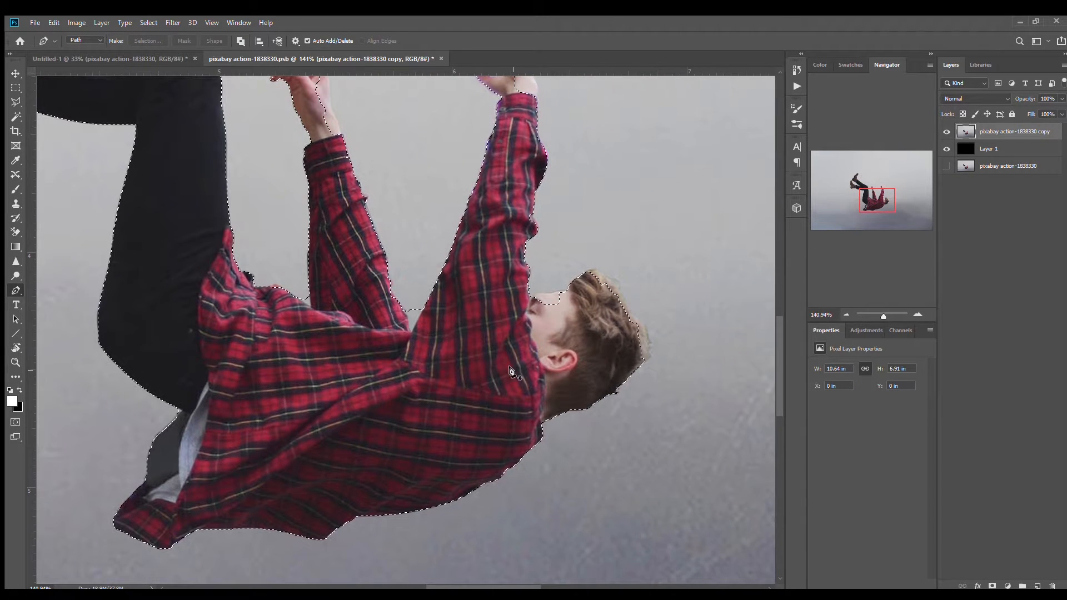
pyautogui.click(16, 101)
pyautogui.moveTo(593, 327); pyautogui.dragTo(645, 327)
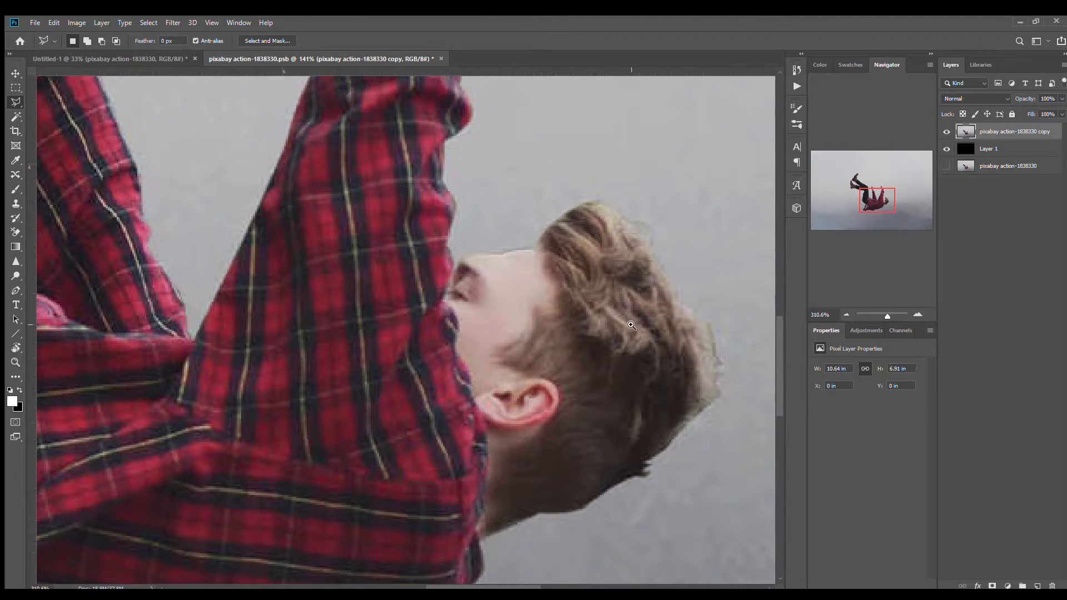
pyautogui.moveTo(477, 312)
pyautogui.mouseDown()
pyautogui.moveTo(498, 314)
pyautogui.moveTo(528, 391)
pyautogui.mouseUp()
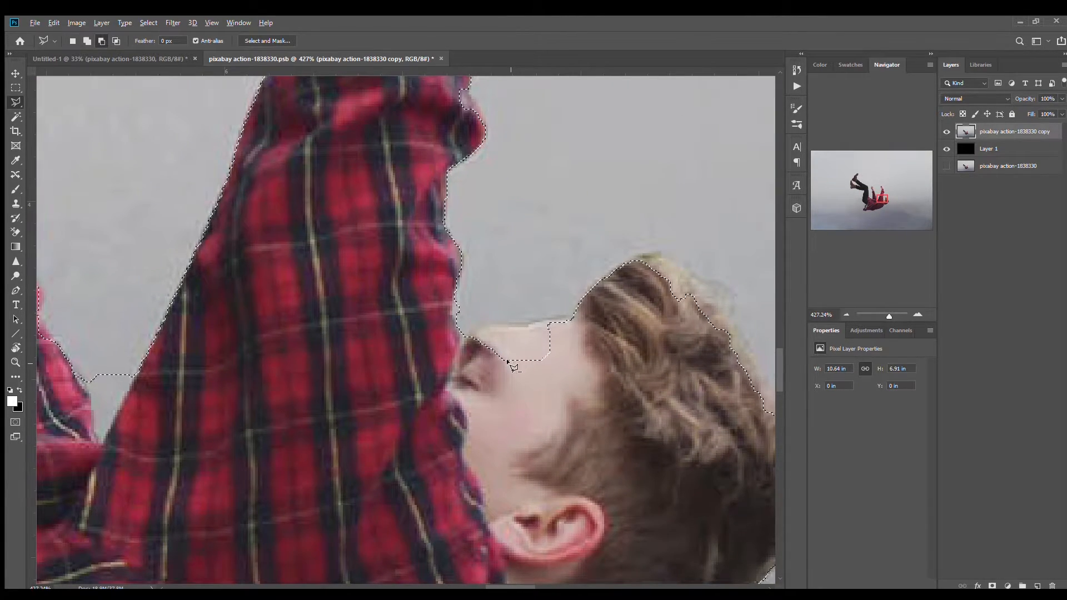
pyautogui.press('shift')
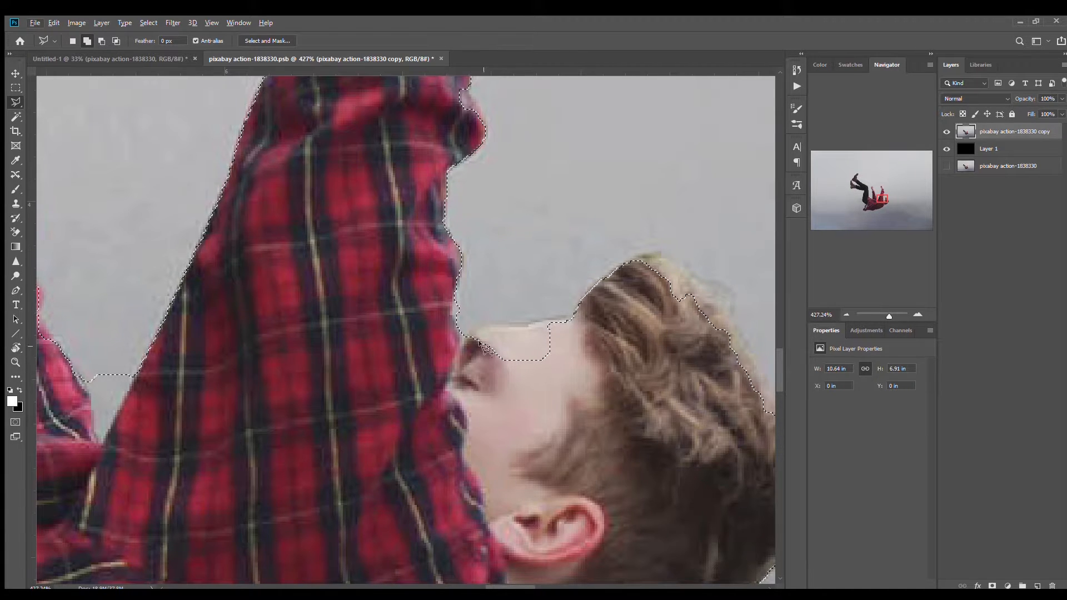
pyautogui.moveTo(462, 333)
pyautogui.mouseDown()
pyautogui.moveTo(475, 321)
pyautogui.moveTo(582, 313)
pyautogui.moveTo(572, 301)
pyautogui.moveTo(594, 275)
pyautogui.moveTo(654, 251)
pyautogui.moveTo(721, 290)
pyautogui.moveTo(770, 398)
pyautogui.moveTo(694, 409)
pyautogui.moveTo(623, 376)
pyautogui.mouseUp()
pyautogui.click(639, 395)
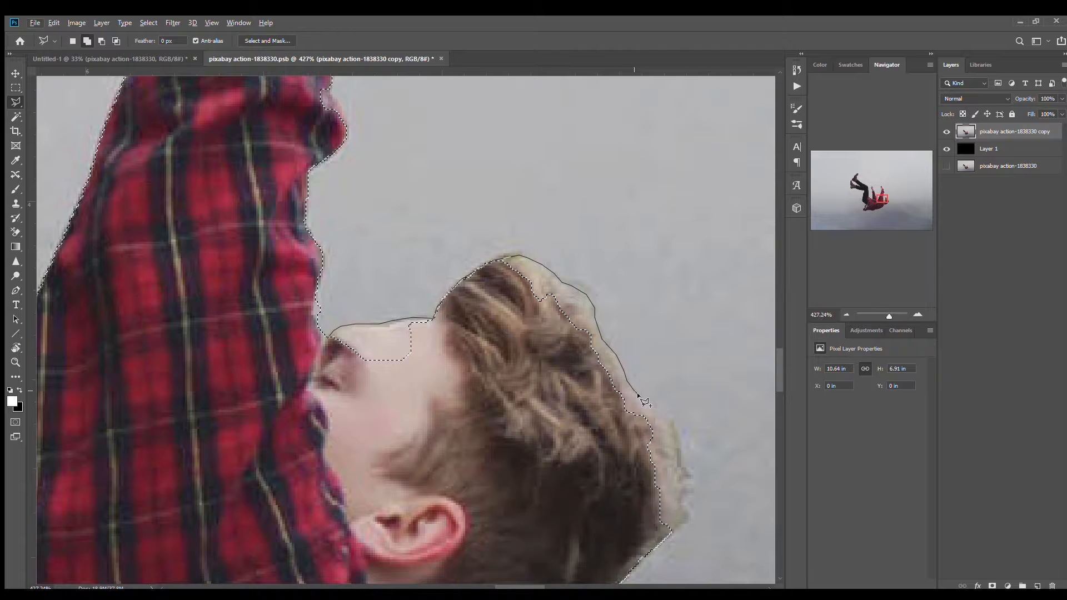
pyautogui.click(654, 405)
pyautogui.click(671, 424)
pyautogui.click(680, 444)
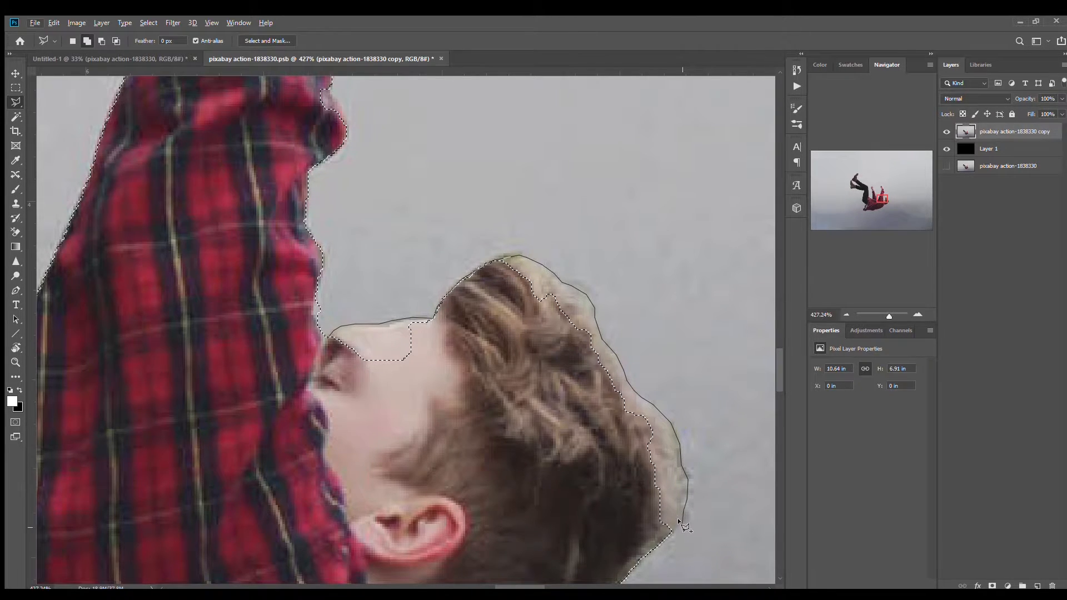
pyautogui.doubleClick(478, 344)
# - Add the leftover unselected patch on the man's forehead to the selection
pyautogui.keyDown('shift'); pyautogui.click(419, 334); pyautogui.keyUp('shift')
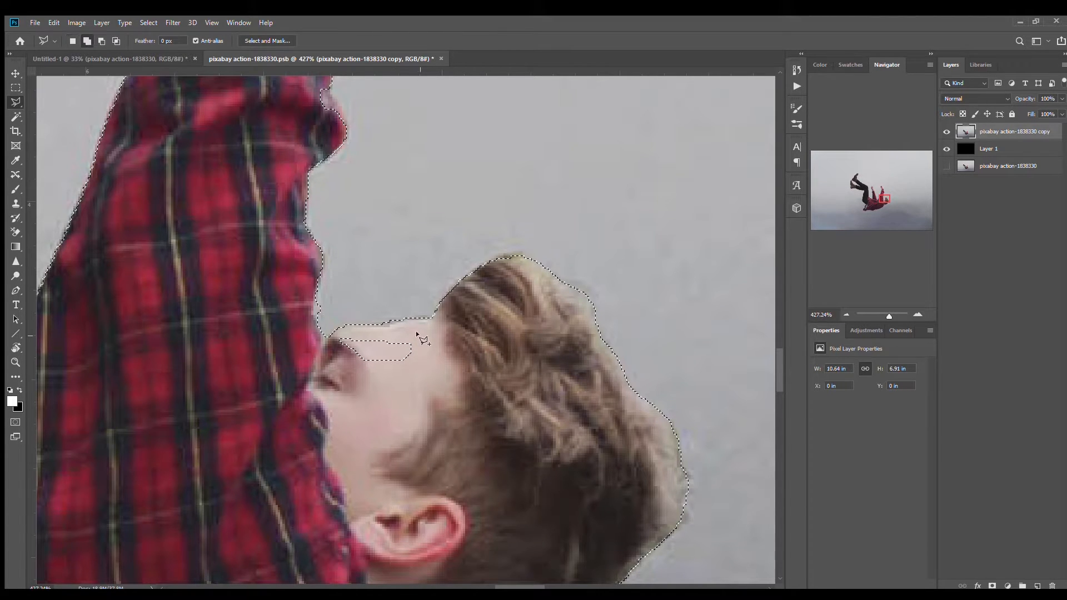
pyautogui.click(337, 334)
pyautogui.click(325, 351)
pyautogui.click(412, 416)
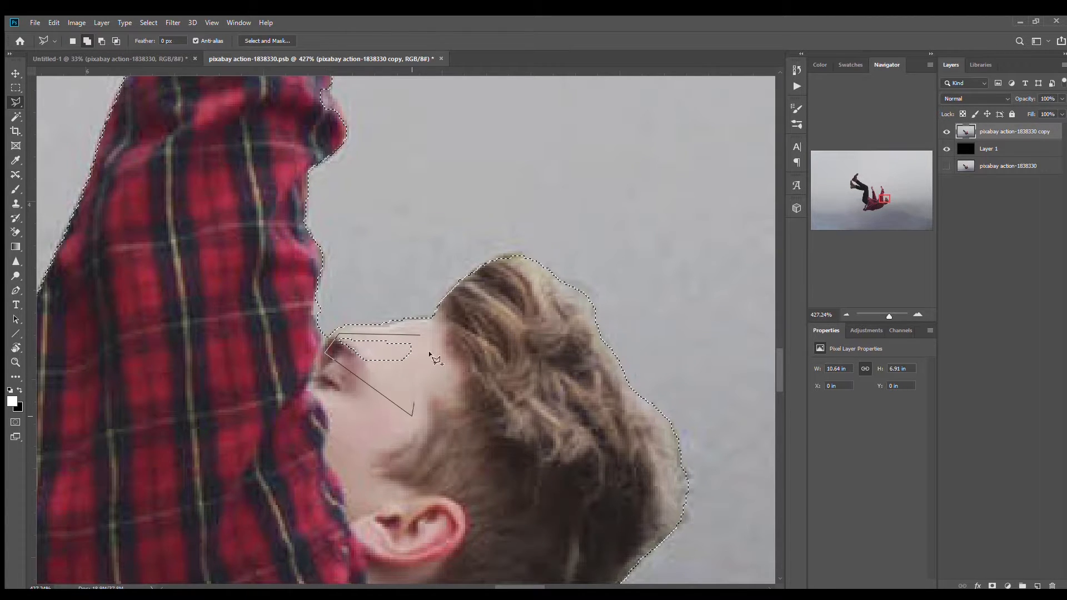
pyautogui.doubleClick(436, 317)
# - Add the missed fingertips, back of the hand and wrist of the hand nearest the head to the selection
pyautogui.moveTo(250, 198); pyautogui.dragTo(416, 509)
pyautogui.moveTo(478, 202); pyautogui.dragTo(472, 505)
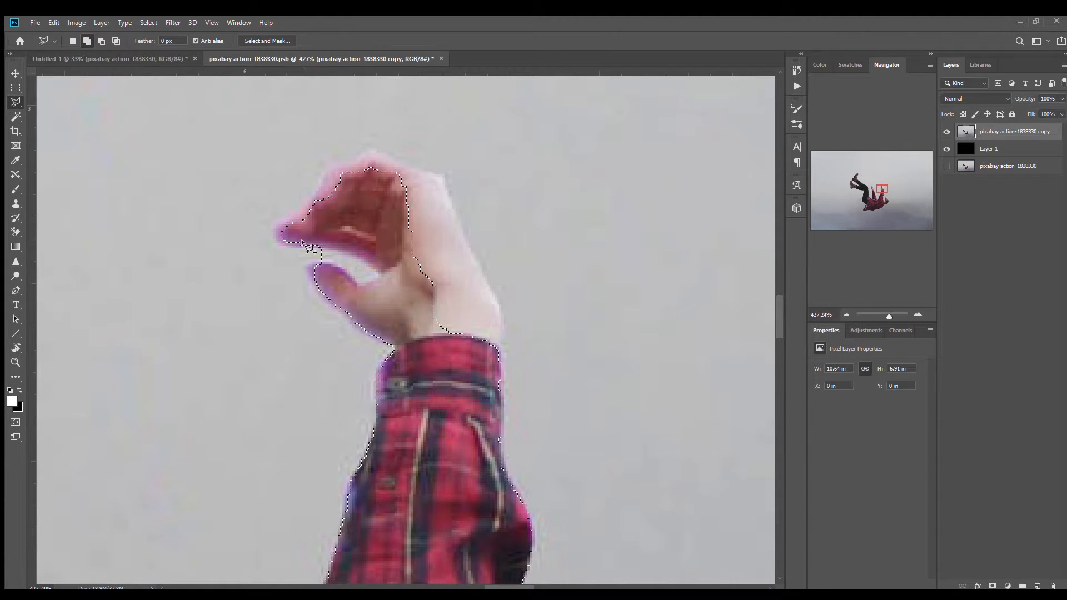
pyautogui.click(282, 244)
pyautogui.click(277, 240)
pyautogui.click(274, 232)
pyautogui.click(277, 224)
pyautogui.click(284, 219)
pyautogui.click(295, 213)
pyautogui.click(329, 169)
pyautogui.click(337, 162)
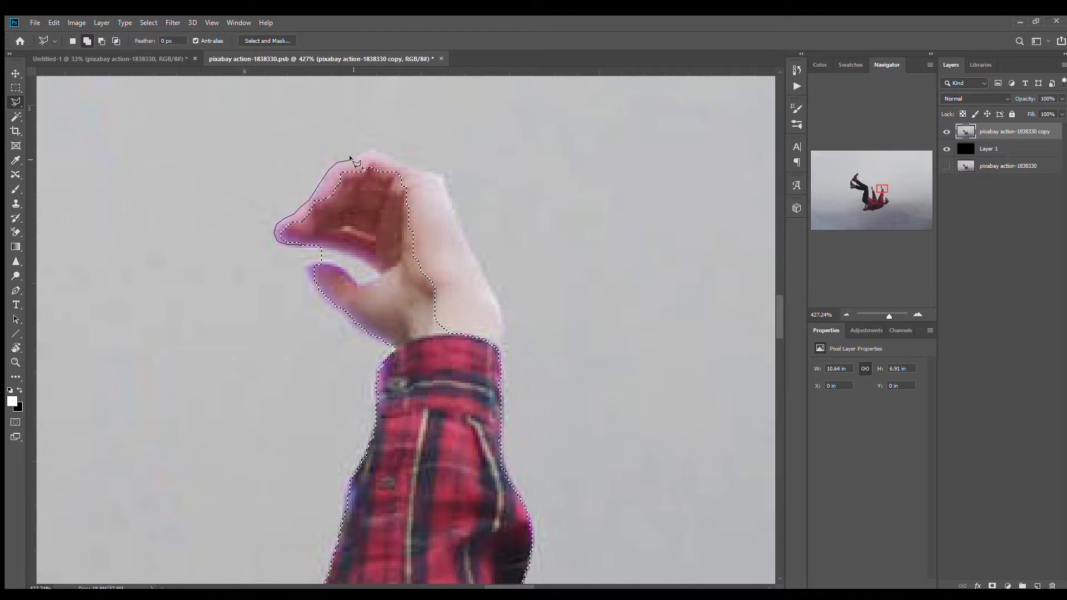
pyautogui.click(350, 158)
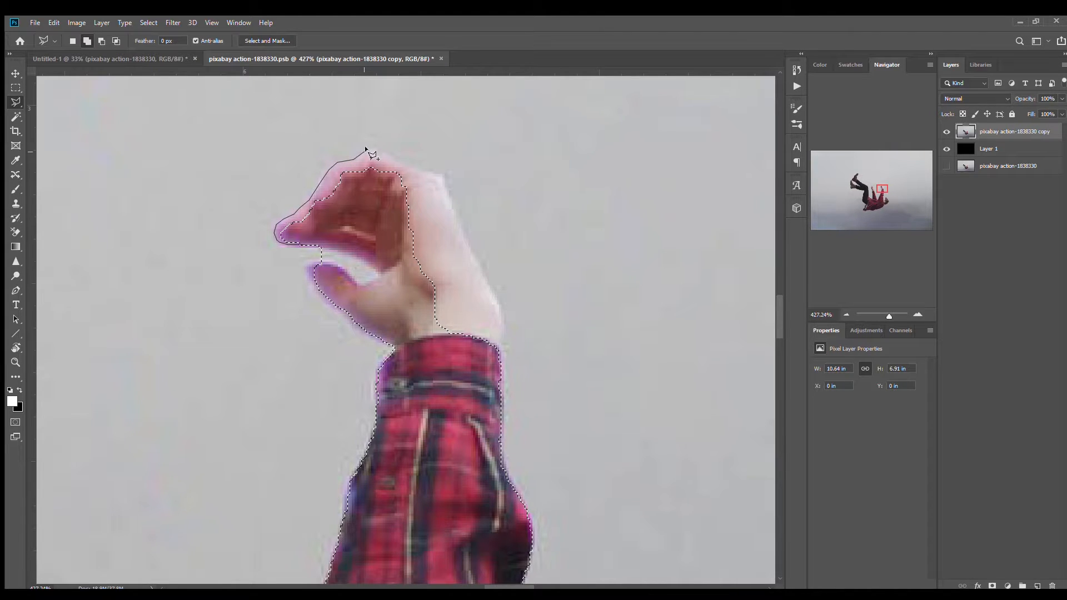
pyautogui.click(421, 171)
pyautogui.click(440, 172)
pyautogui.click(499, 306)
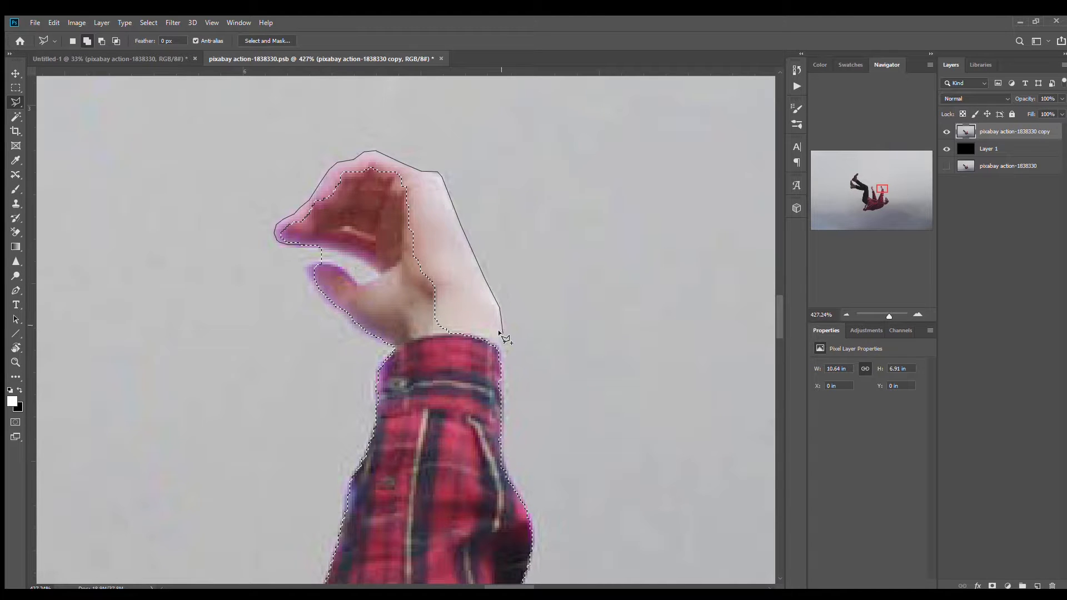
pyautogui.click(502, 367)
pyautogui.click(420, 375)
pyautogui.click(387, 253)
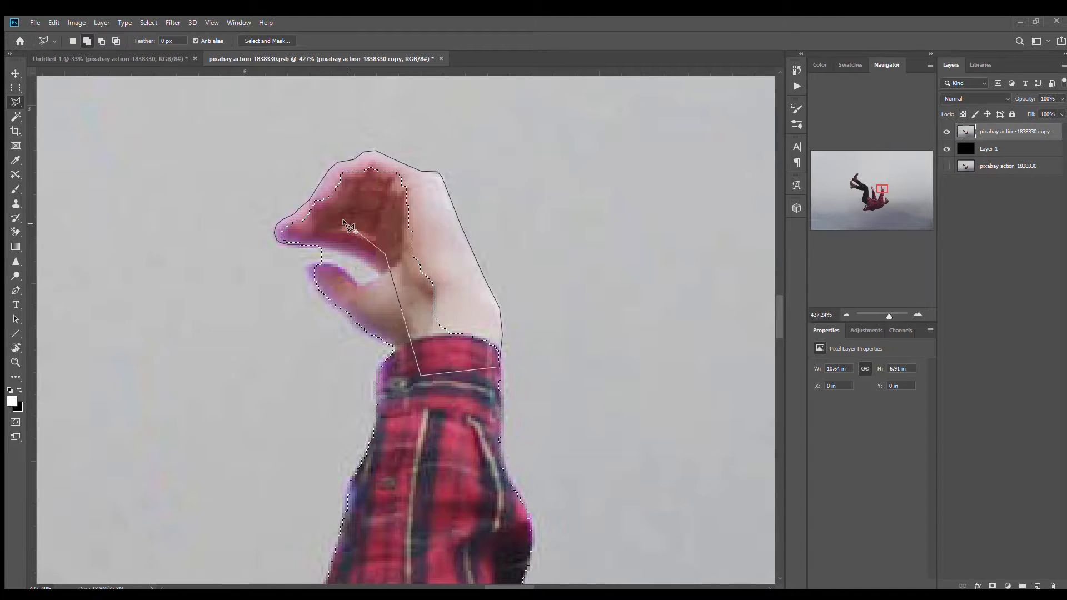
pyautogui.click(305, 238)
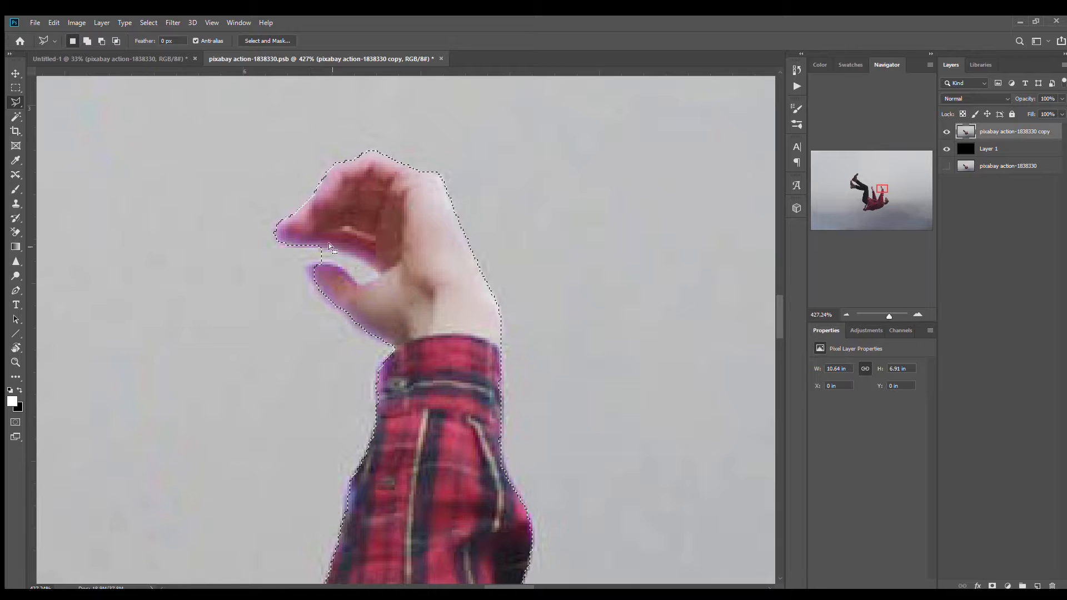
# - Subtract the background gap between the thumb and fingers of that hand from the selection
pyautogui.press('alt')
pyautogui.click(321, 245)
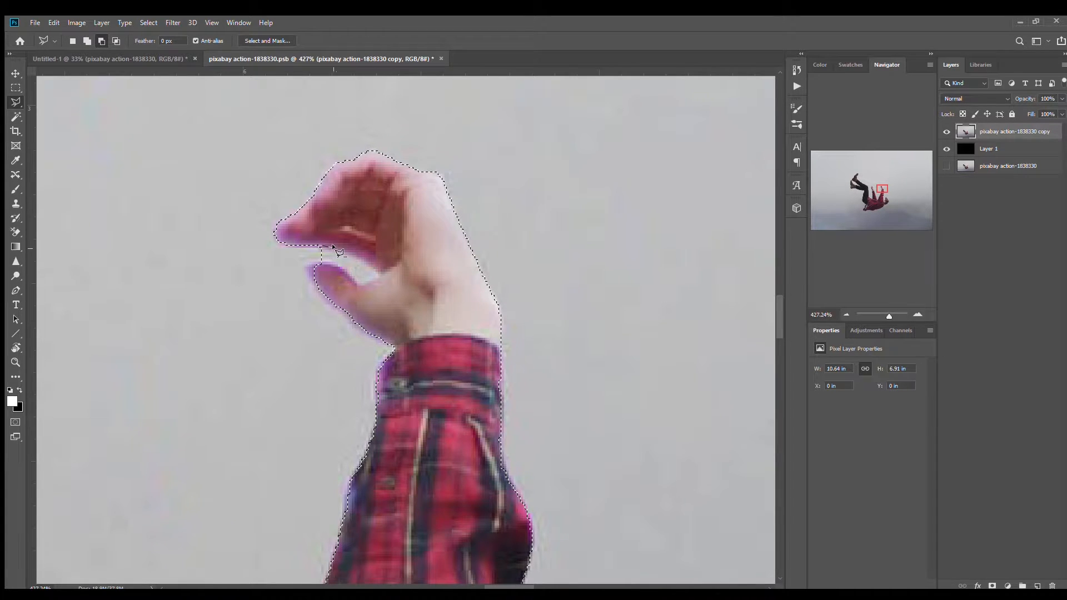
pyautogui.click(362, 258)
pyautogui.click(360, 284)
pyautogui.click(337, 266)
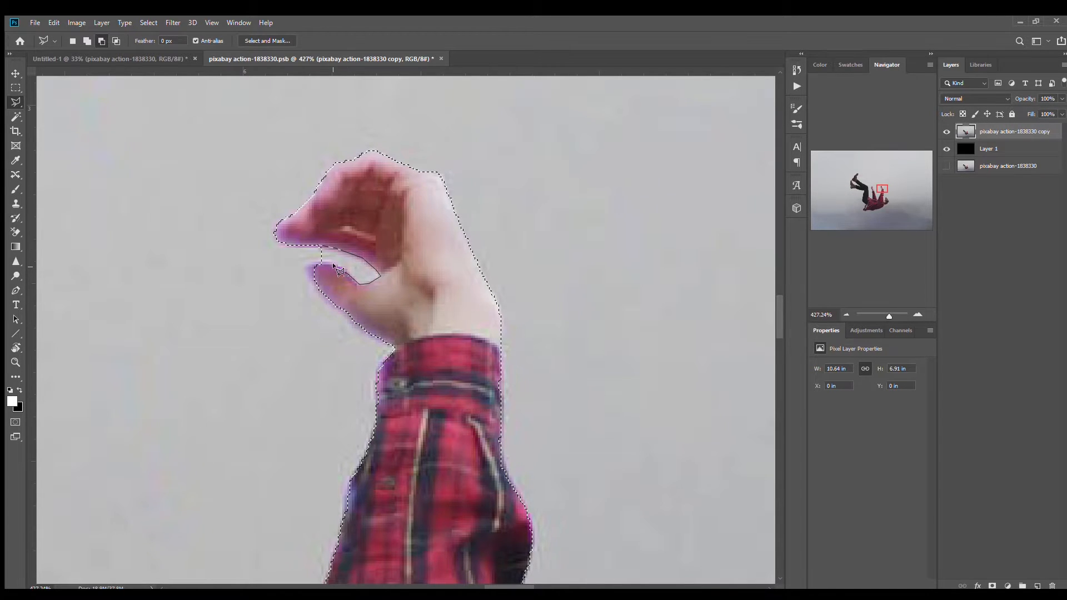
pyautogui.click(312, 260)
pyautogui.click(307, 247)
# - Add the missed finger edges, back of the hand and wrist of the hand nearest the legs to the selection
pyautogui.moveTo(384, 496)
pyautogui.mouseDown()
pyautogui.moveTo(538, 202)
pyautogui.moveTo(647, 159)
pyautogui.mouseUp()
pyautogui.moveTo(145, 286)
pyautogui.mouseDown()
pyautogui.moveTo(300, 276)
pyautogui.moveTo(409, 431)
pyautogui.mouseUp()
pyautogui.press('shift')
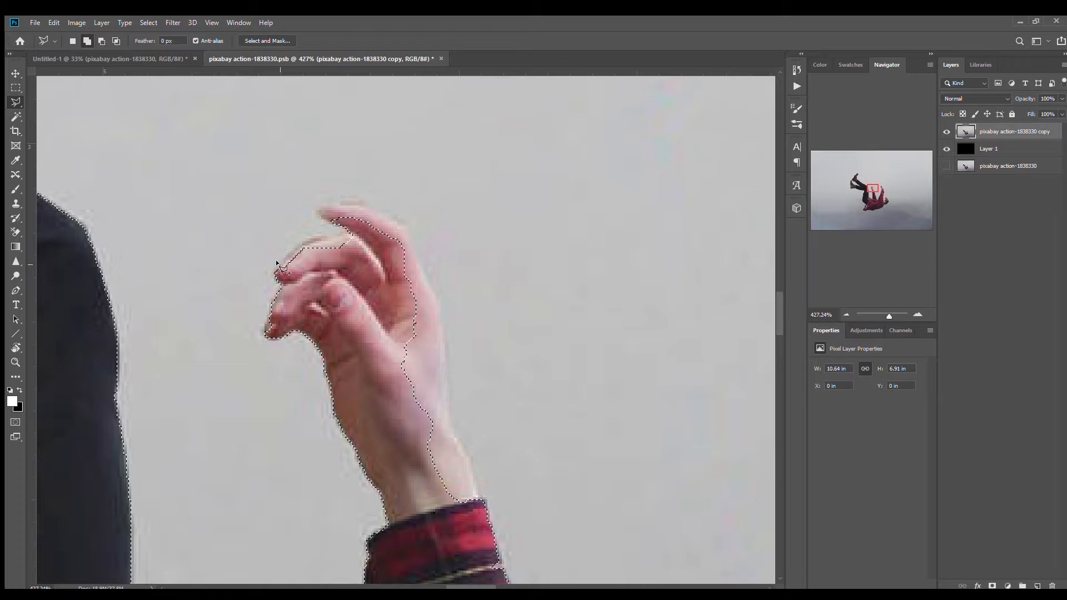
pyautogui.click(307, 241)
pyautogui.click(350, 232)
pyautogui.click(332, 218)
pyautogui.click(317, 213)
pyautogui.click(318, 207)
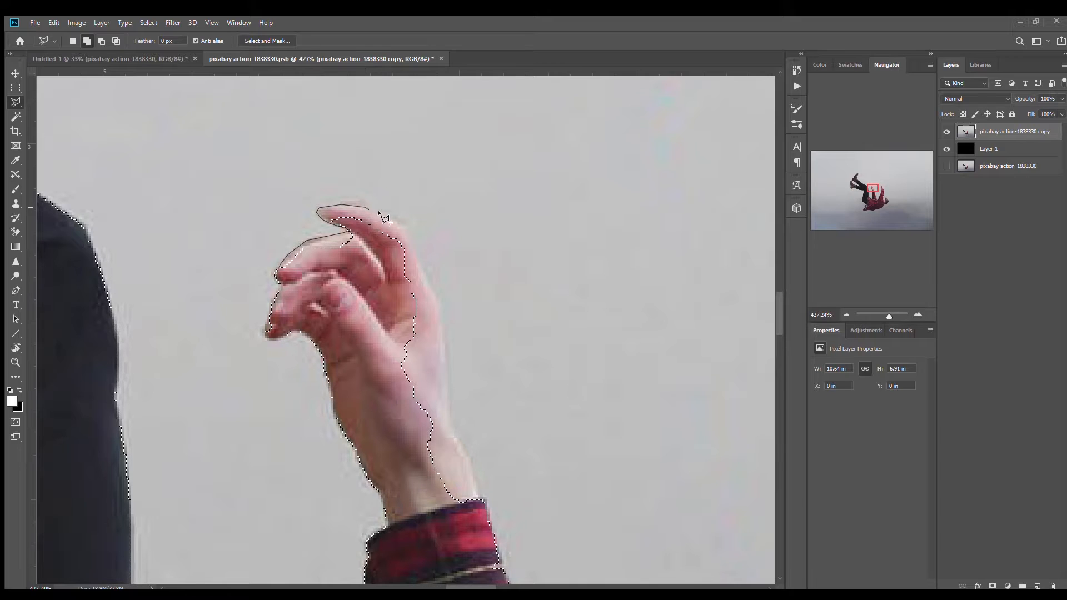
pyautogui.click(406, 236)
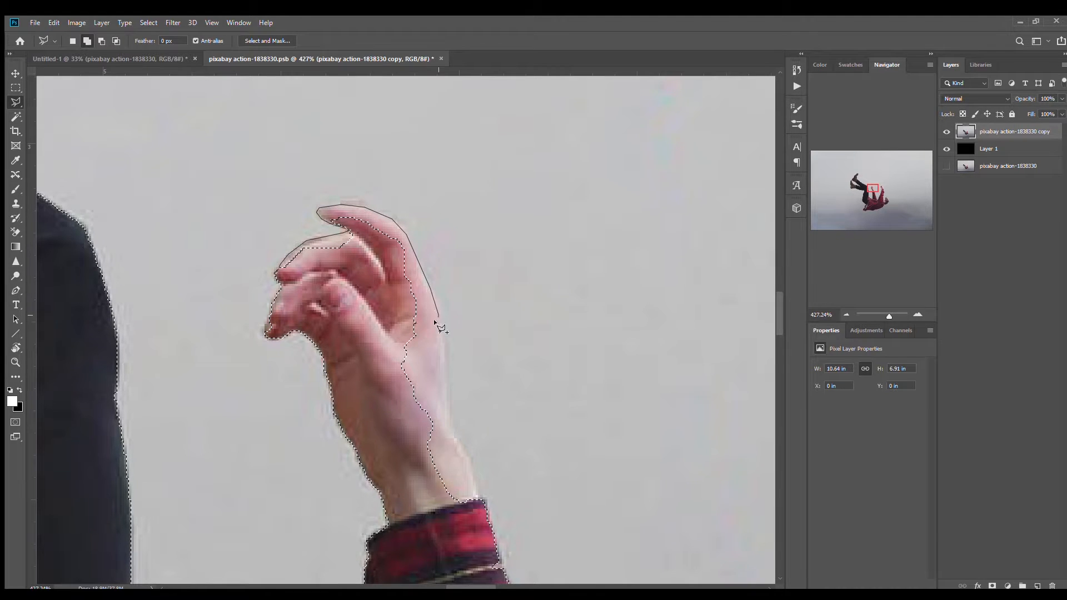
pyautogui.click(451, 426)
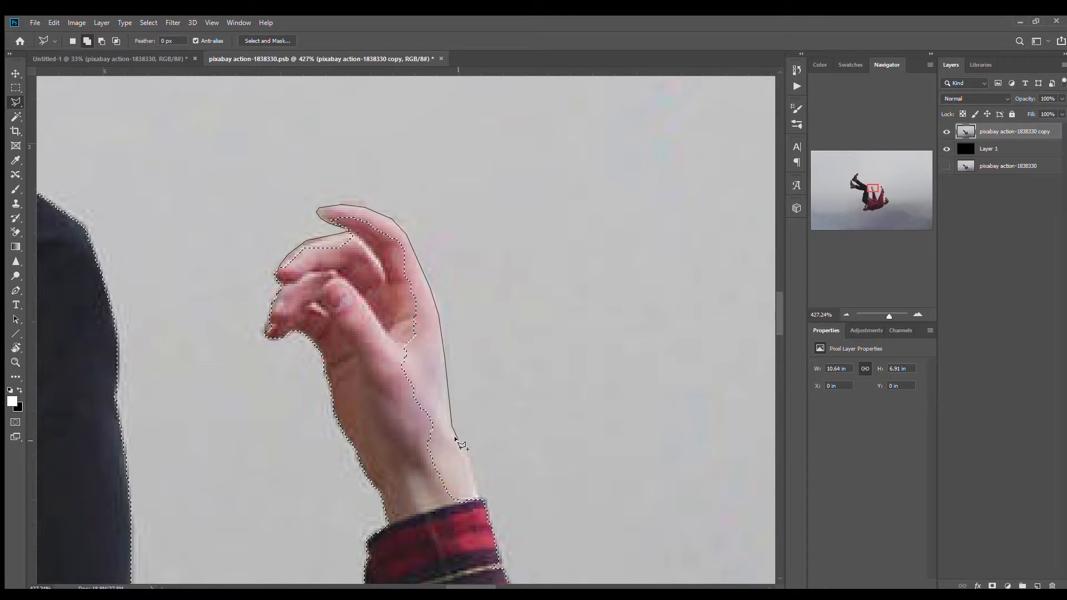
pyautogui.click(471, 462)
pyautogui.click(484, 499)
pyautogui.click(464, 537)
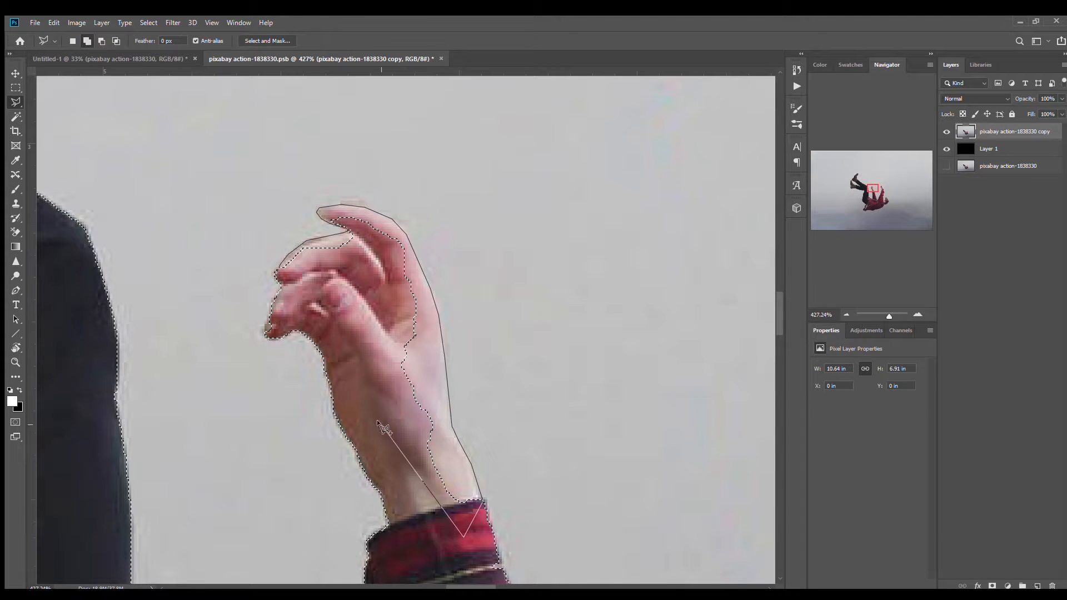
pyautogui.click(381, 427)
pyautogui.click(349, 296)
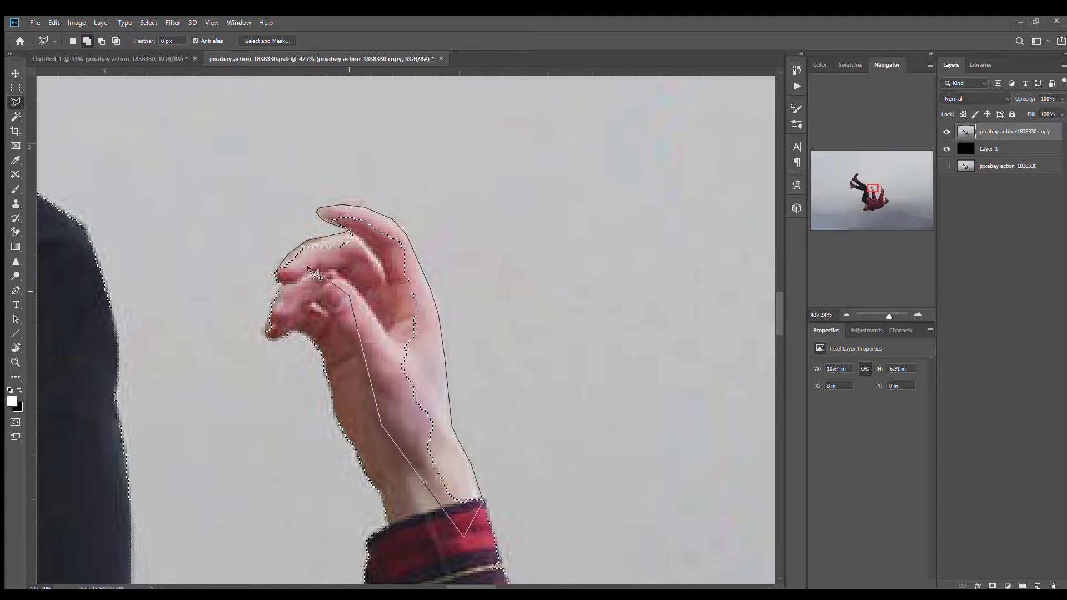
pyautogui.click(280, 271)
# - Subtract the background wedge between the shirt body and the sleeve nearest the legs from the selection
pyautogui.moveTo(430, 550)
pyautogui.mouseDown()
pyautogui.moveTo(569, 400)
pyautogui.moveTo(626, 91)
pyautogui.moveTo(618, 74)
pyautogui.mouseUp()
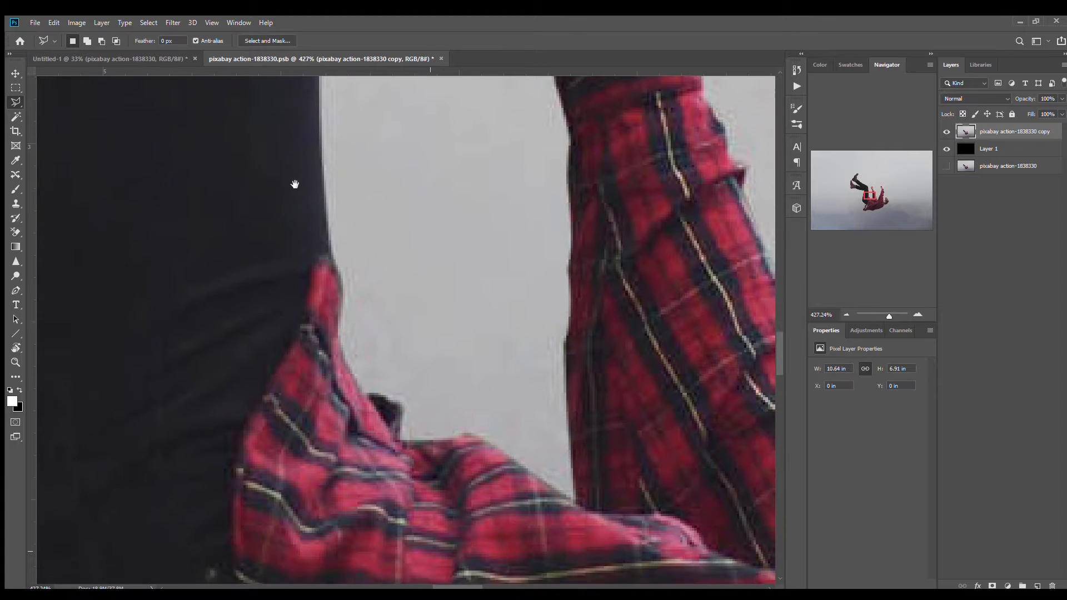
pyautogui.moveTo(295, 184); pyautogui.dragTo(293, 178)
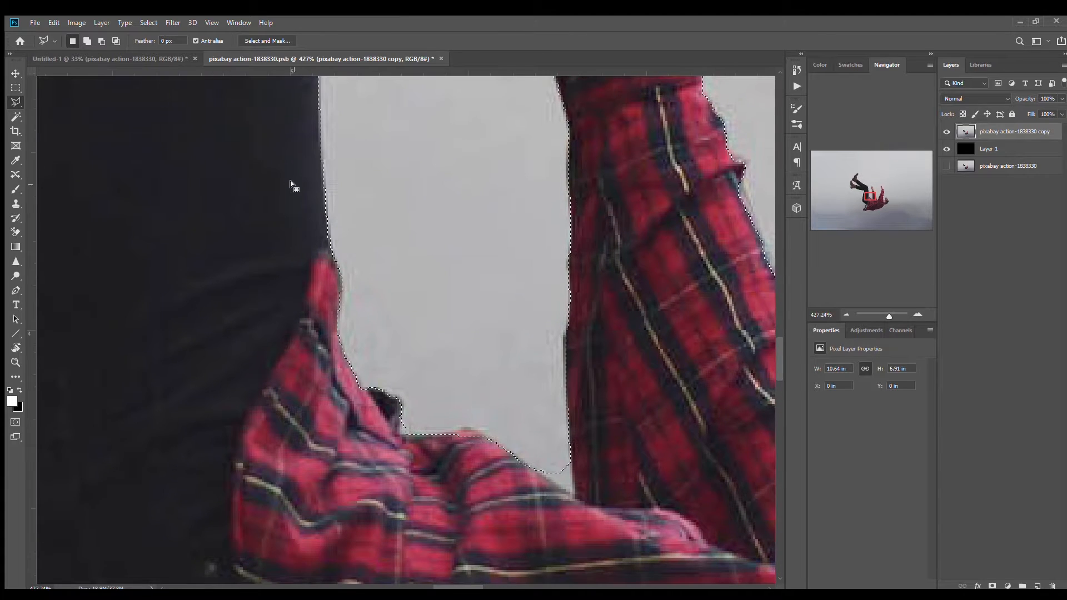
pyautogui.keyDown('alt'); pyautogui.click(531, 466); pyautogui.keyUp('alt')
pyautogui.click(573, 497)
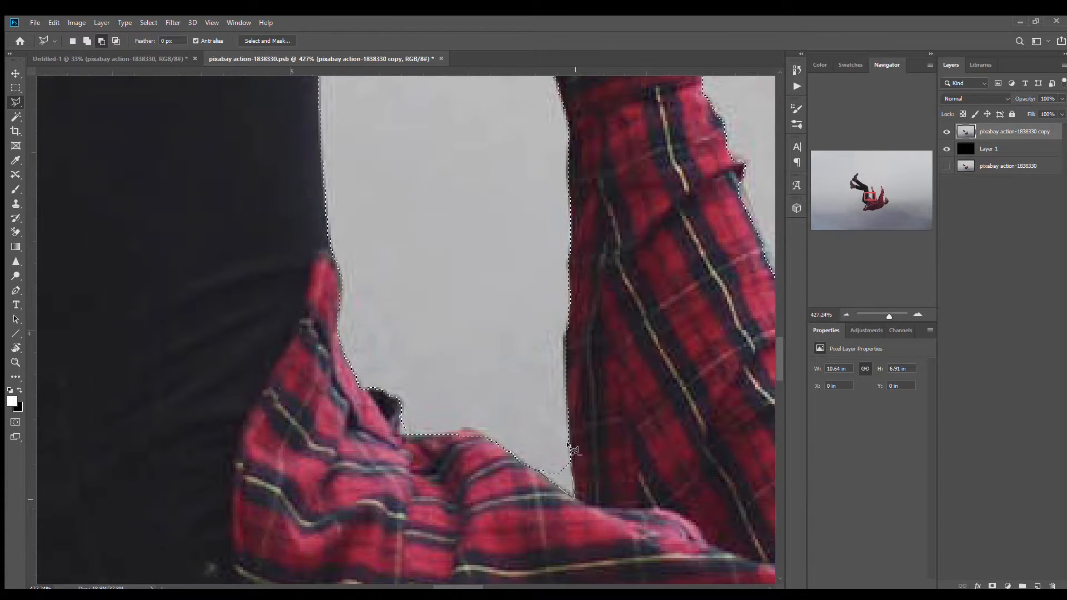
pyautogui.click(559, 408)
pyautogui.doubleClick(547, 421)
# - Subtract the narrow background wedge between the two trouser legs from the selection
pyautogui.moveTo(233, 225); pyautogui.dragTo(391, 563)
pyautogui.moveTo(347, 105)
pyautogui.mouseDown()
pyautogui.moveTo(392, 223)
pyautogui.moveTo(581, 412)
pyautogui.mouseUp()
pyautogui.moveTo(224, 257); pyautogui.dragTo(489, 285)
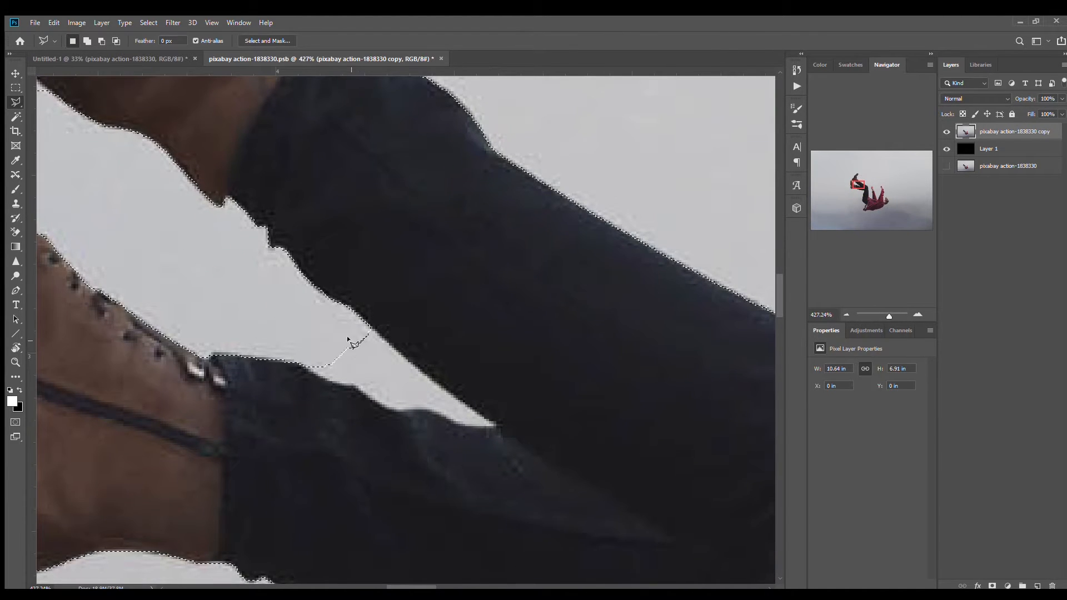
pyautogui.keyDown('alt'); pyautogui.click(300, 363); pyautogui.keyUp('alt')
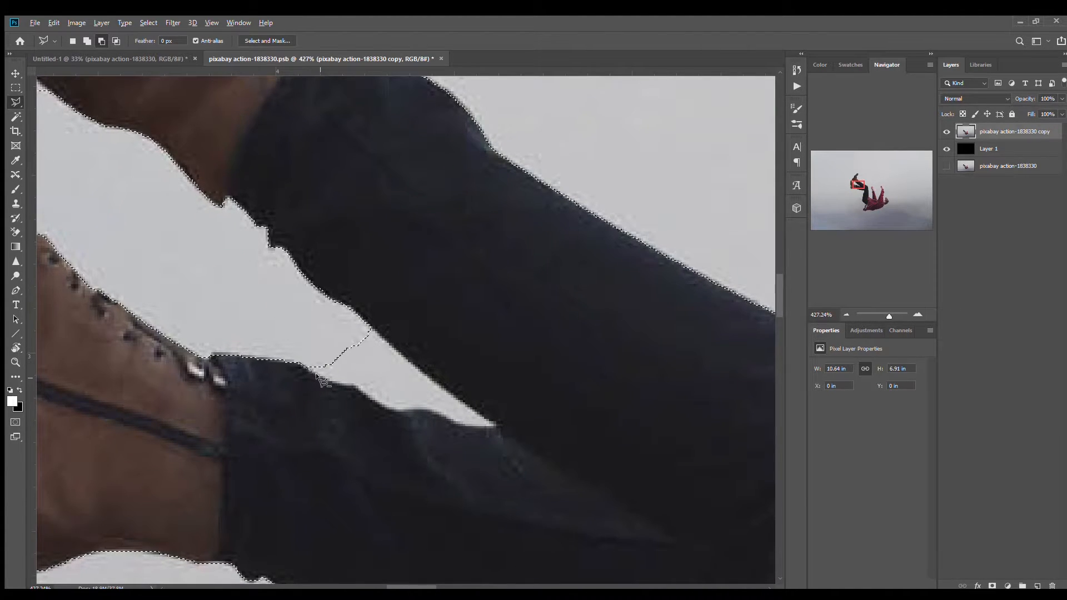
pyautogui.click(337, 382)
pyautogui.click(357, 386)
pyautogui.doubleClick(296, 337)
# - Subtract the remaining background gap between the toe of the lower boot and the sole of the upper boot from the selection
pyautogui.moveTo(107, 307); pyautogui.dragTo(420, 433)
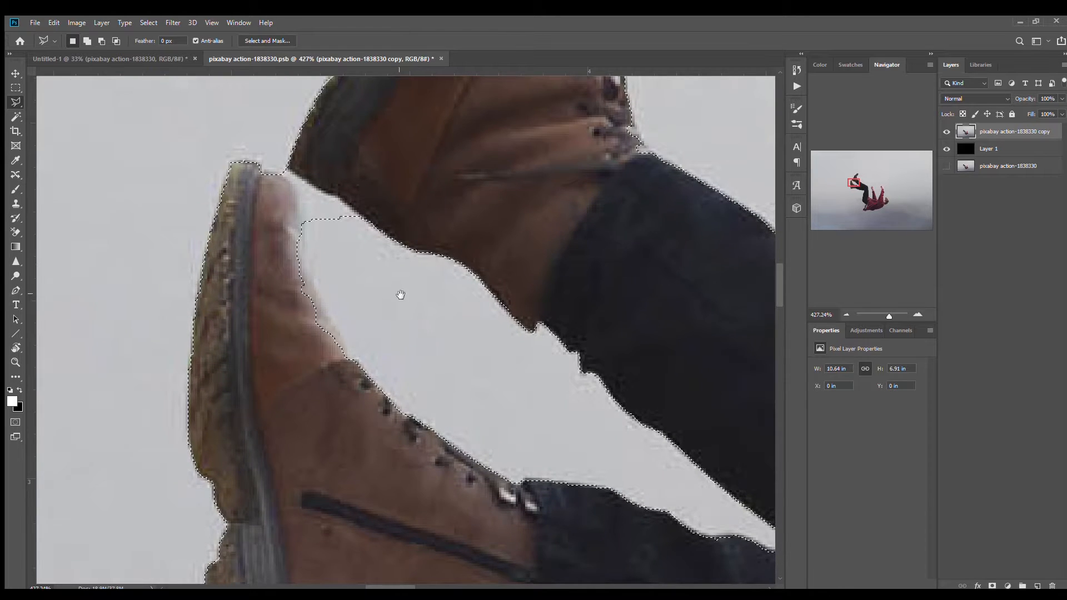
pyautogui.moveTo(400, 293); pyautogui.dragTo(411, 417)
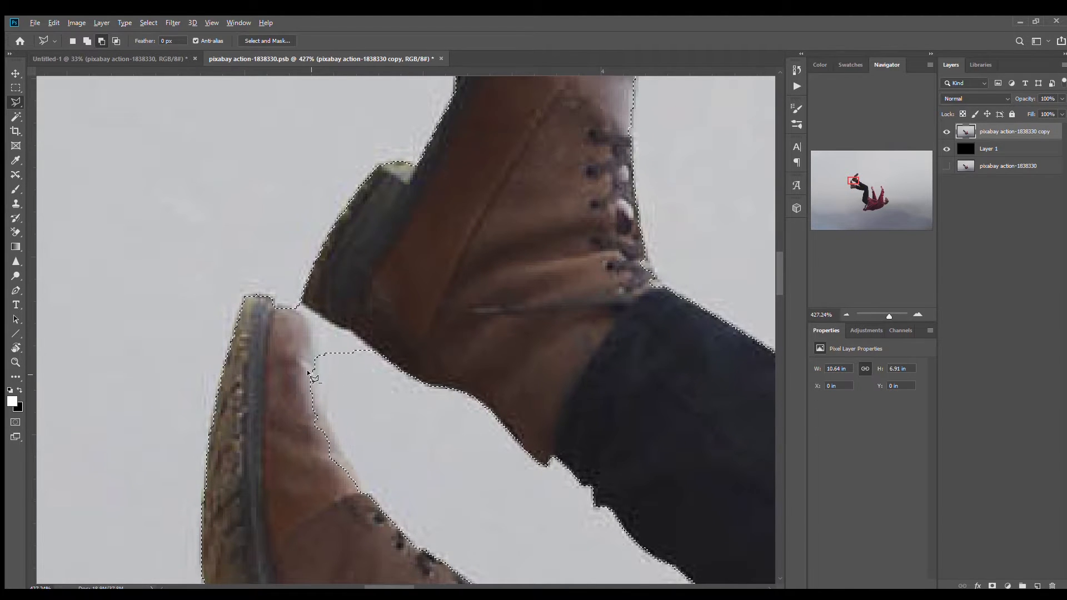
pyautogui.click(287, 300)
pyautogui.click(301, 301)
pyautogui.click(351, 330)
pyautogui.click(410, 374)
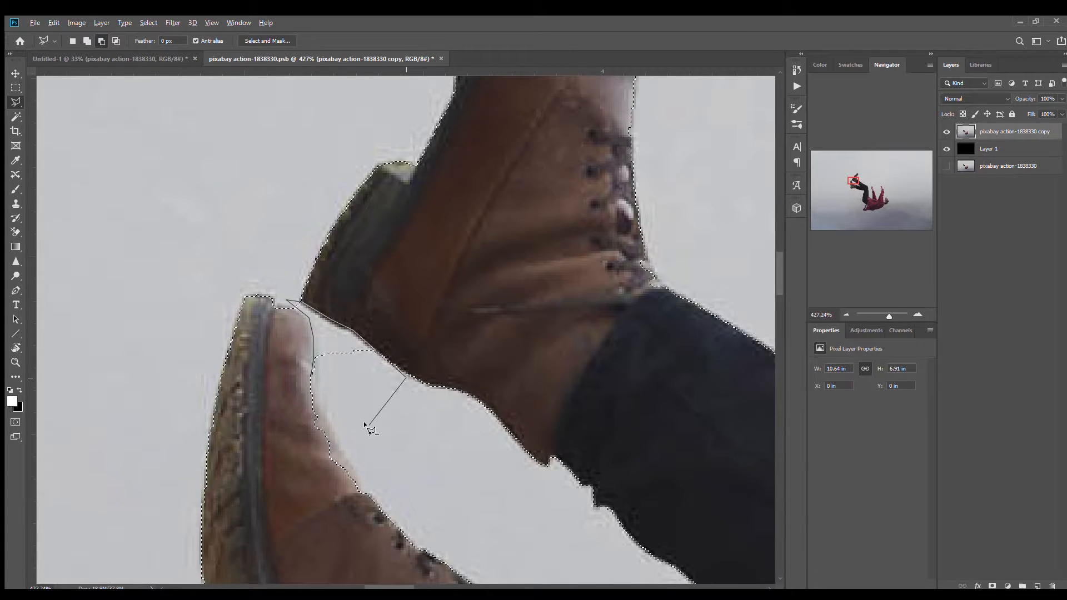
pyautogui.doubleClick(365, 423)
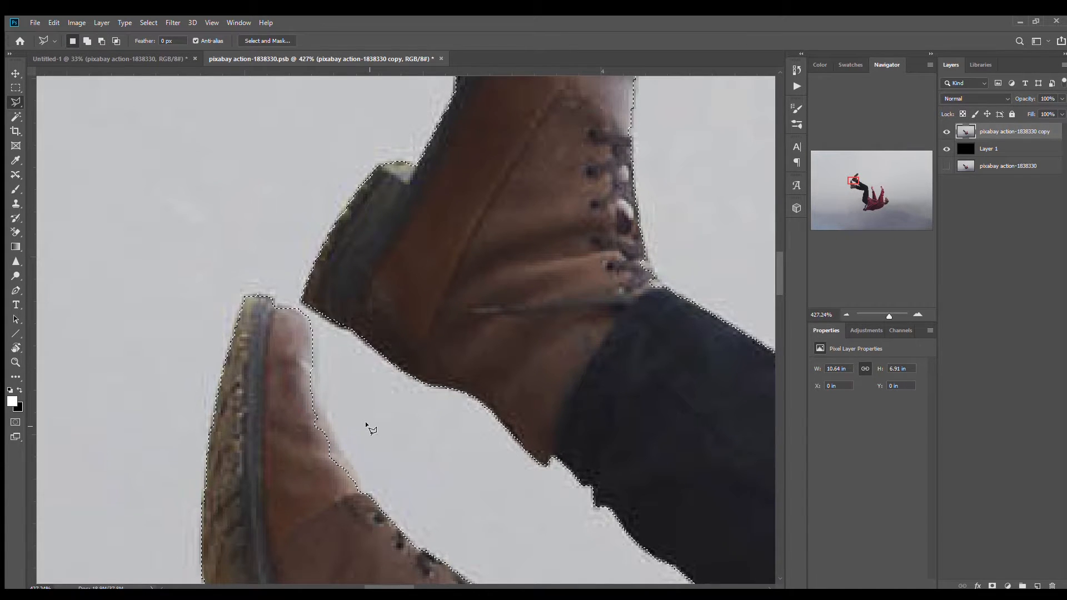
# - Add the missed front edge of the lower boot, from the toe down to the laces, to the selection
pyautogui.keyDown('shift'); pyautogui.click(312, 358); pyautogui.keyUp('shift')
pyautogui.click(325, 409)
pyautogui.click(342, 452)
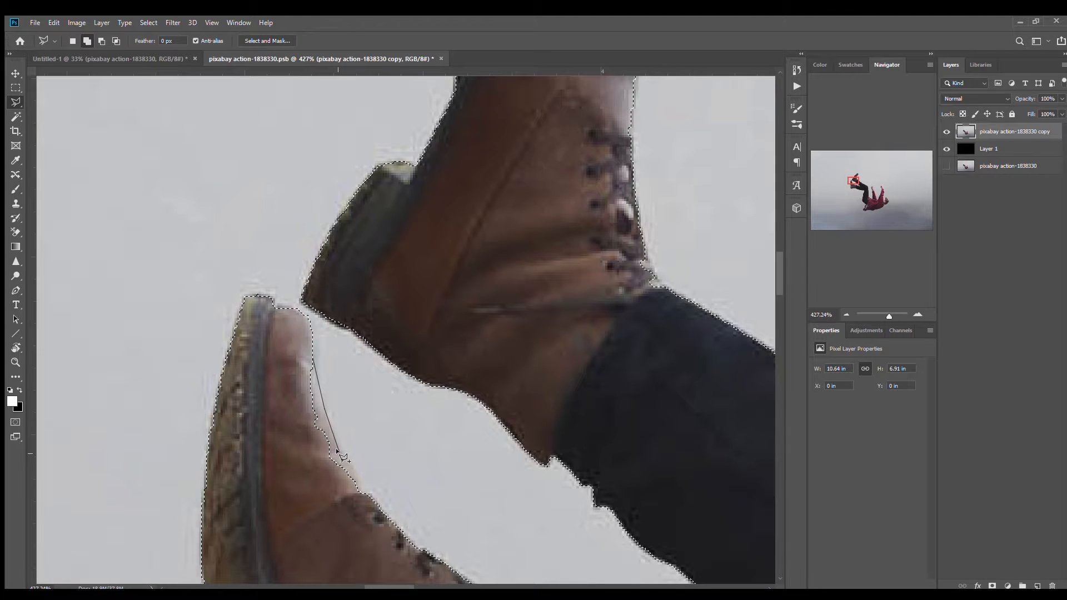
pyautogui.click(363, 484)
pyautogui.click(358, 530)
pyautogui.click(279, 390)
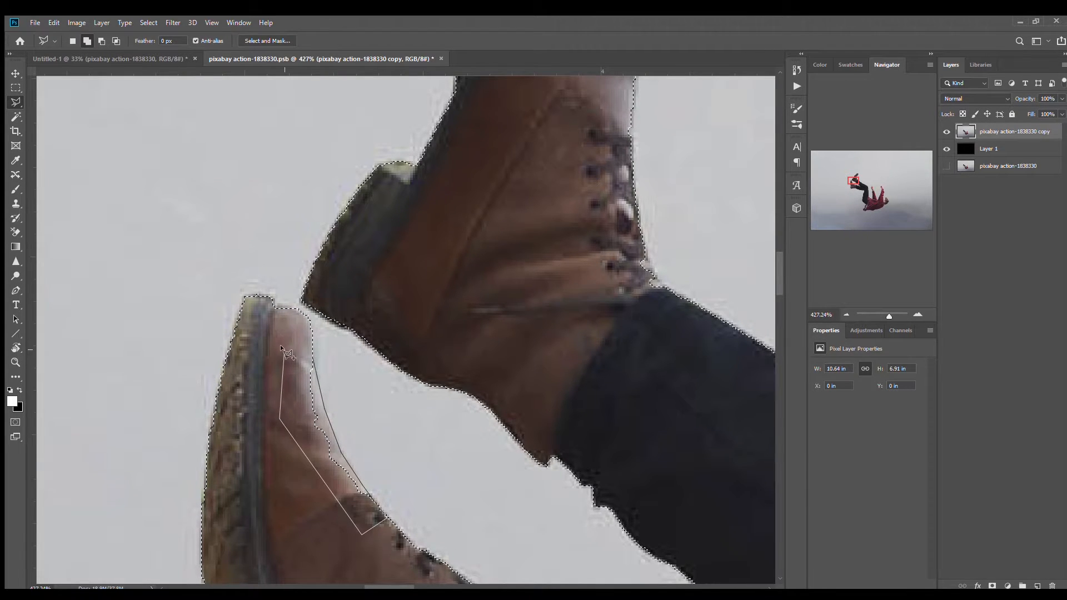
pyautogui.doubleClick(280, 344)
# - Check the selection outline along the lower boot, trousers, shirt and head for missed or extra areas
pyautogui.press('space')
pyautogui.moveTo(409, 511); pyautogui.dragTo(412, 287)
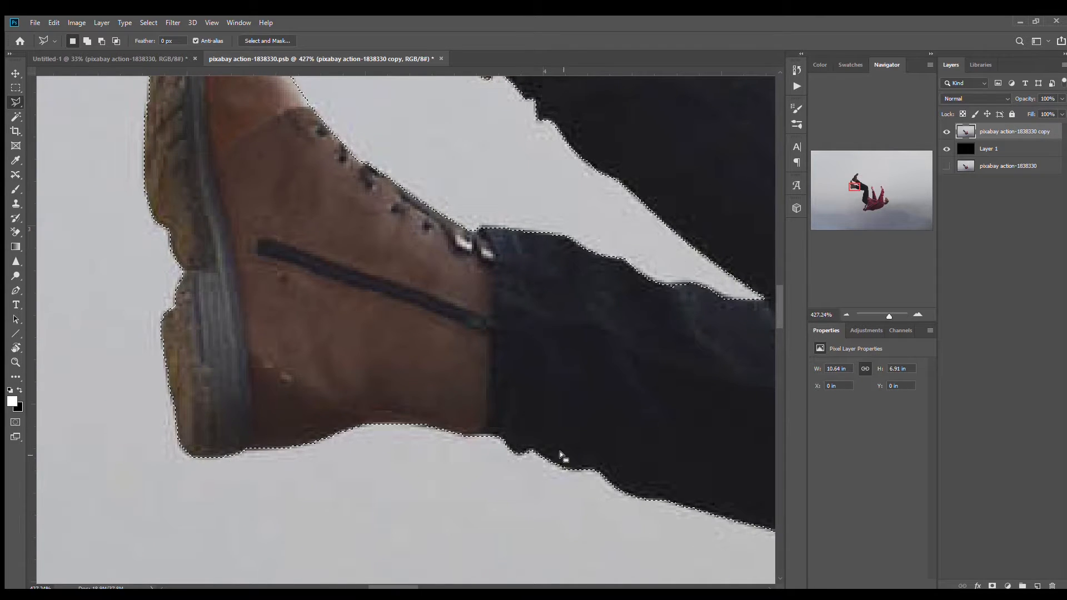
pyautogui.press('space')
pyautogui.moveTo(626, 494); pyautogui.dragTo(55, 172)
pyautogui.moveTo(211, 356); pyautogui.dragTo(355, 119)
pyautogui.moveTo(339, 380); pyautogui.dragTo(331, 241)
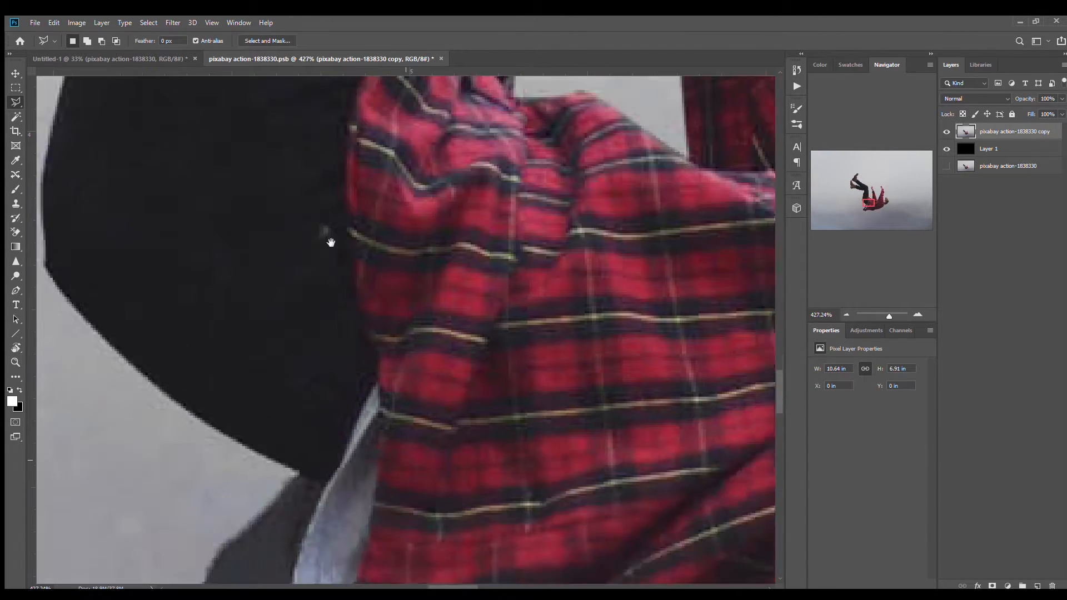
pyautogui.moveTo(398, 328); pyautogui.dragTo(398, 78)
pyautogui.moveTo(429, 441); pyautogui.dragTo(97, 173)
pyautogui.moveTo(678, 139); pyautogui.dragTo(383, 302)
pyautogui.moveTo(409, 162); pyautogui.dragTo(461, 417)
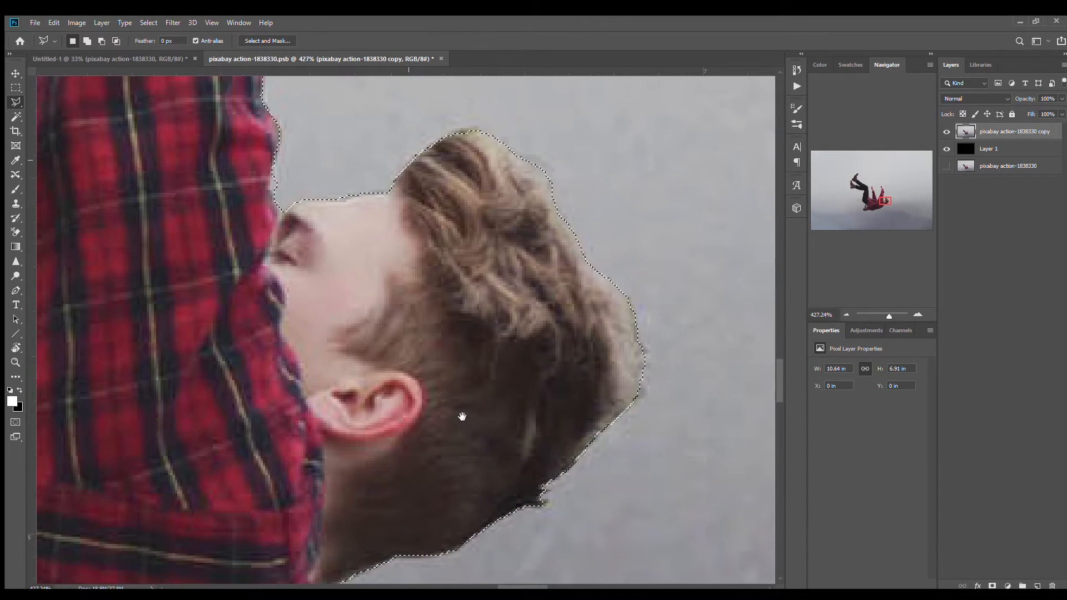
pyautogui.hotkey('ctrl', 'space')
pyautogui.moveTo(478, 307); pyautogui.dragTo(409, 311)
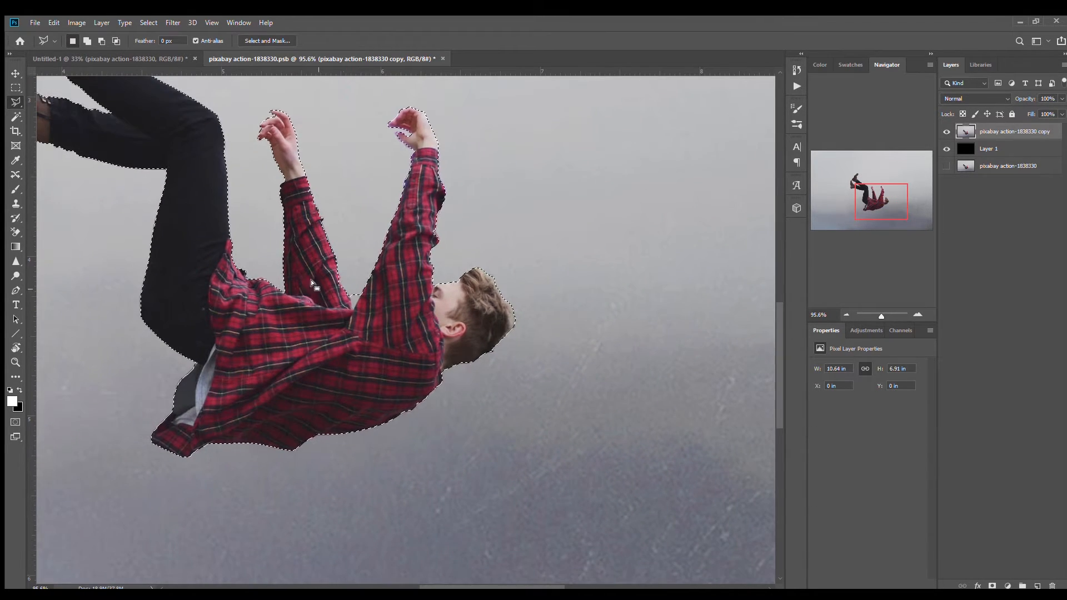
pyautogui.moveTo(263, 218); pyautogui.dragTo(454, 341)
pyautogui.hotkey('ctrl', 'space')
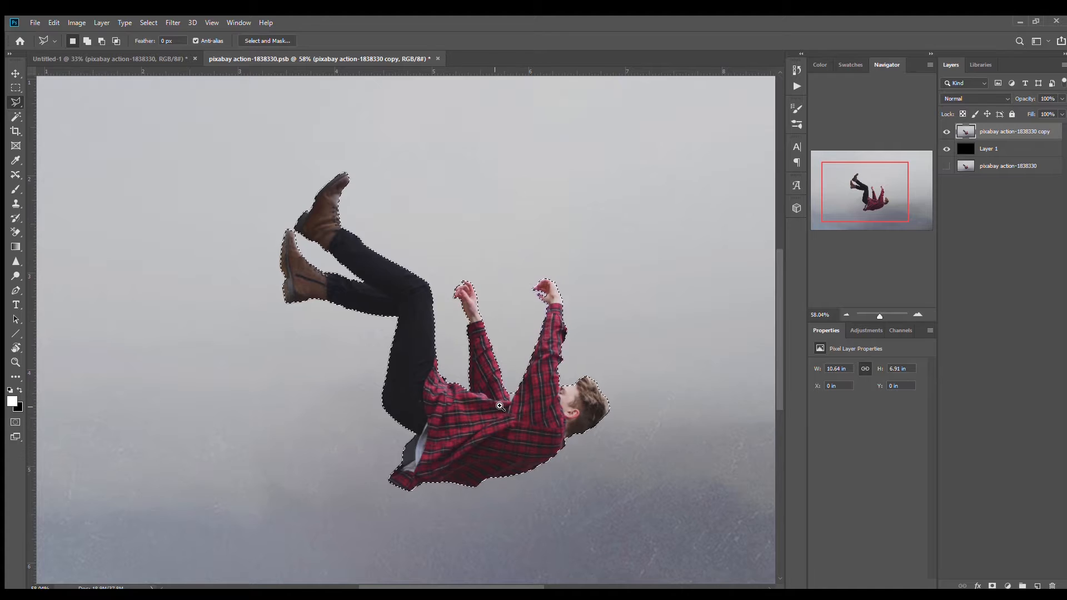
# - Subtract the leftover background at the bottom of the V-shaped gap between the two sleeves from the selection
pyautogui.scroll(8, 498, 408)
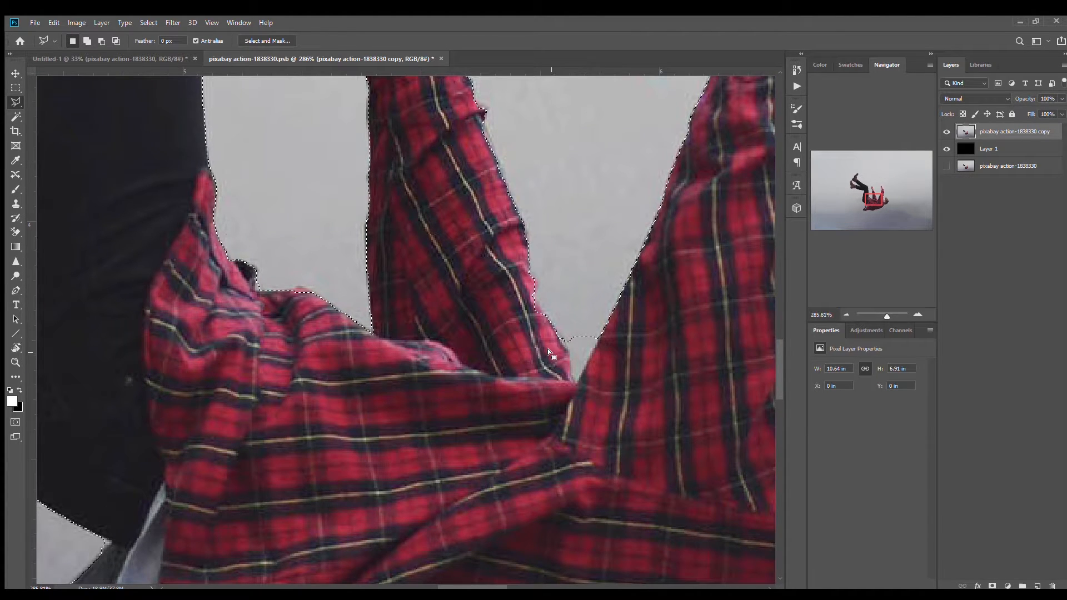
pyautogui.press('alt')
pyautogui.click(578, 383)
pyautogui.doubleClick(576, 318)
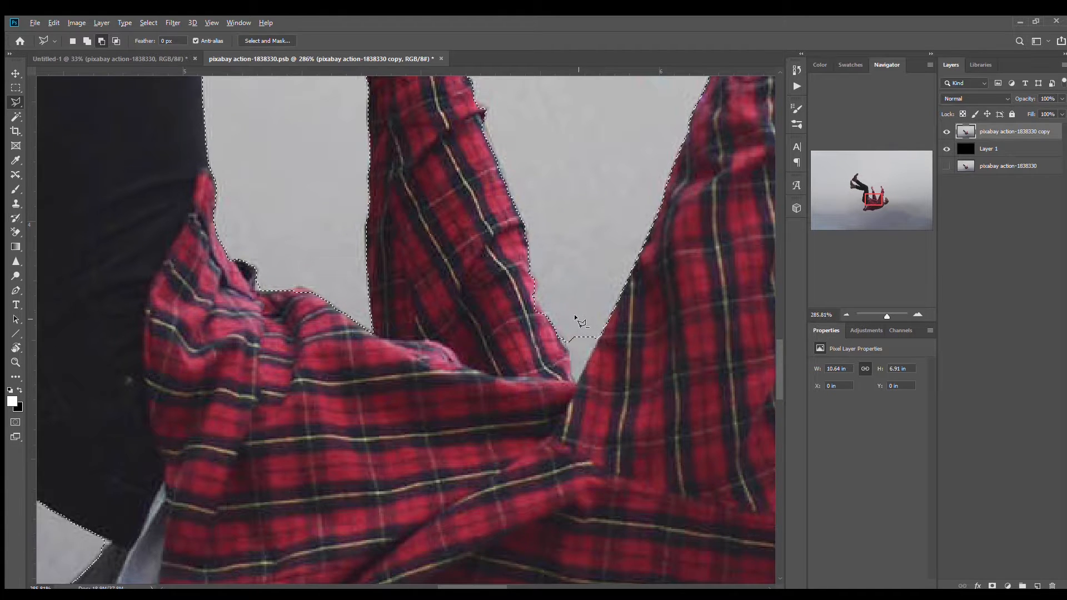
# - Turn the selection into a layer mask on the "pixabay action-1838330 copy" layer
pyautogui.moveTo(626, 354); pyautogui.dragTo(573, 345)
pyautogui.moveTo(614, 311); pyautogui.dragTo(502, 362)
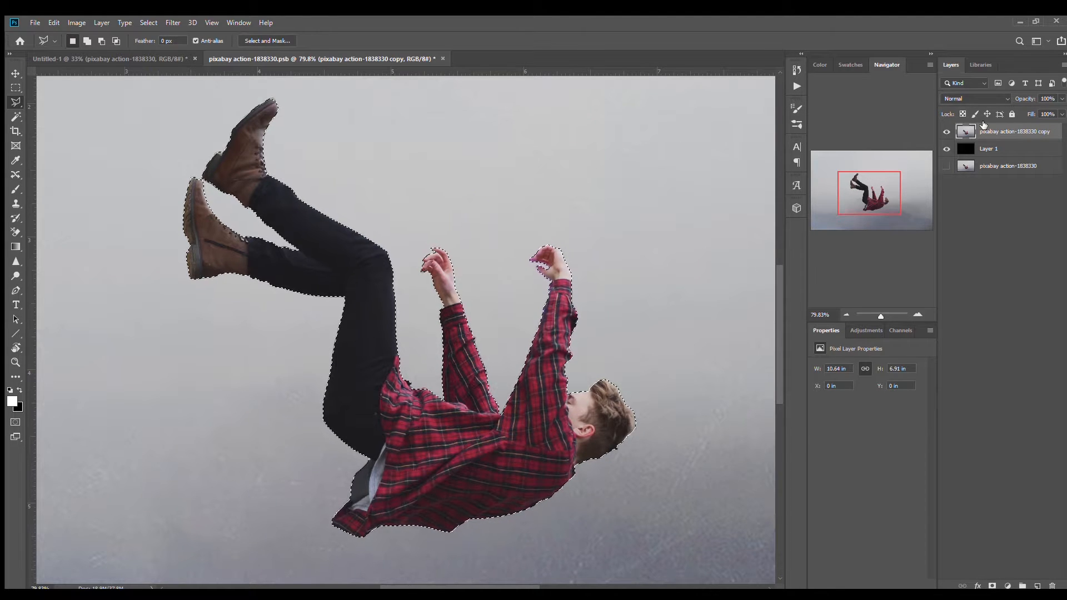
pyautogui.click(992, 585)
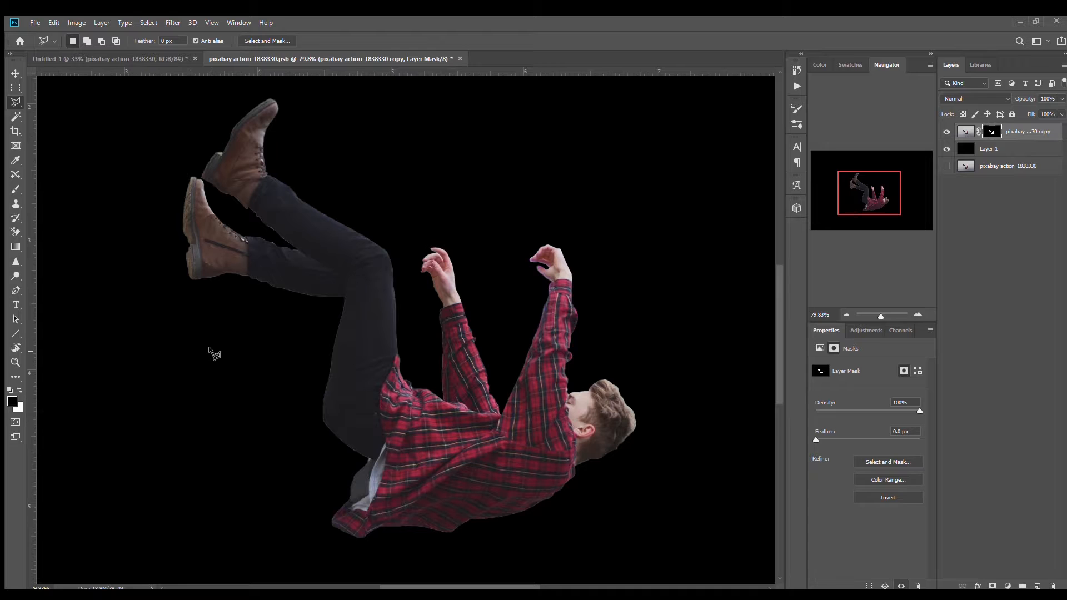
# - Select the leftover light sliver in the notch below the thigh, fill it with black on the layer's image, and deselect
pyautogui.moveTo(315, 472)
pyautogui.mouseDown()
pyautogui.moveTo(395, 460)
pyautogui.moveTo(567, 384)
pyautogui.mouseUp()
pyautogui.click(594, 367)
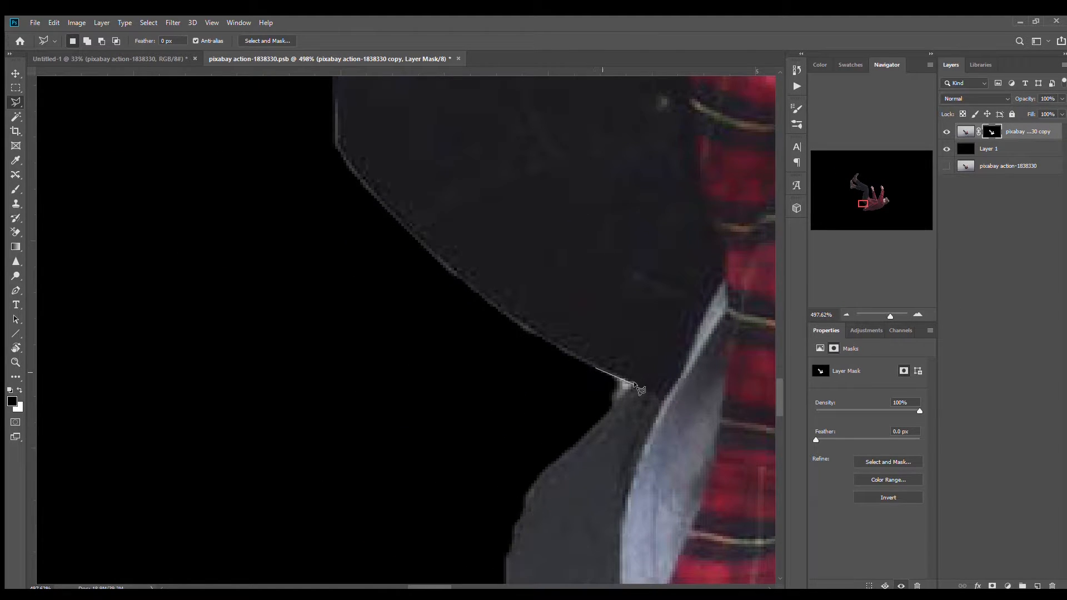
pyautogui.click(629, 385)
pyautogui.click(598, 418)
pyautogui.click(595, 367)
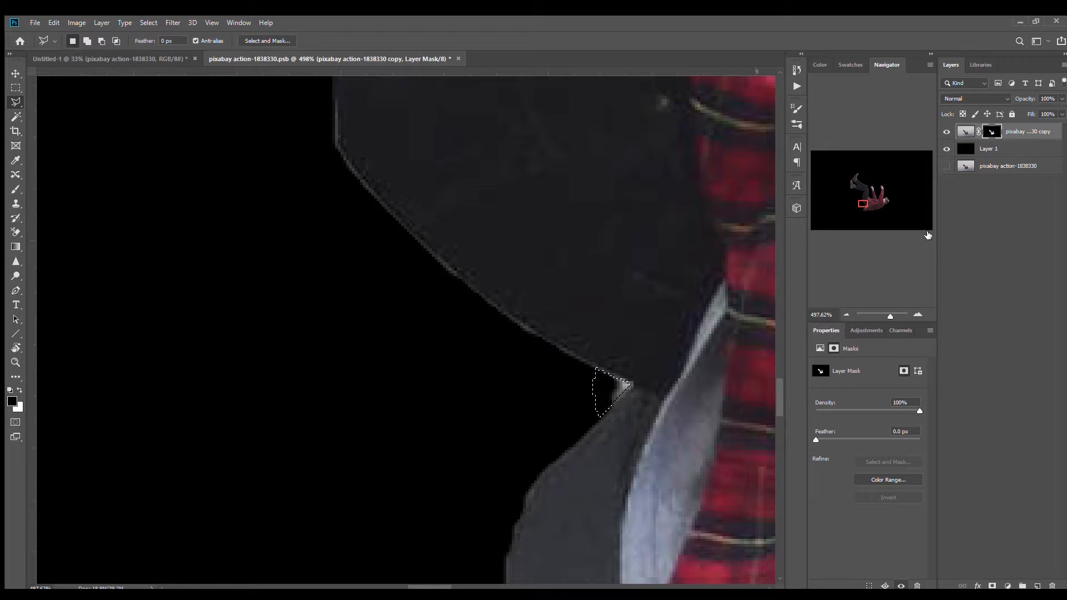
pyautogui.press('Delete')
pyautogui.hotkey('ctrl', 'z')
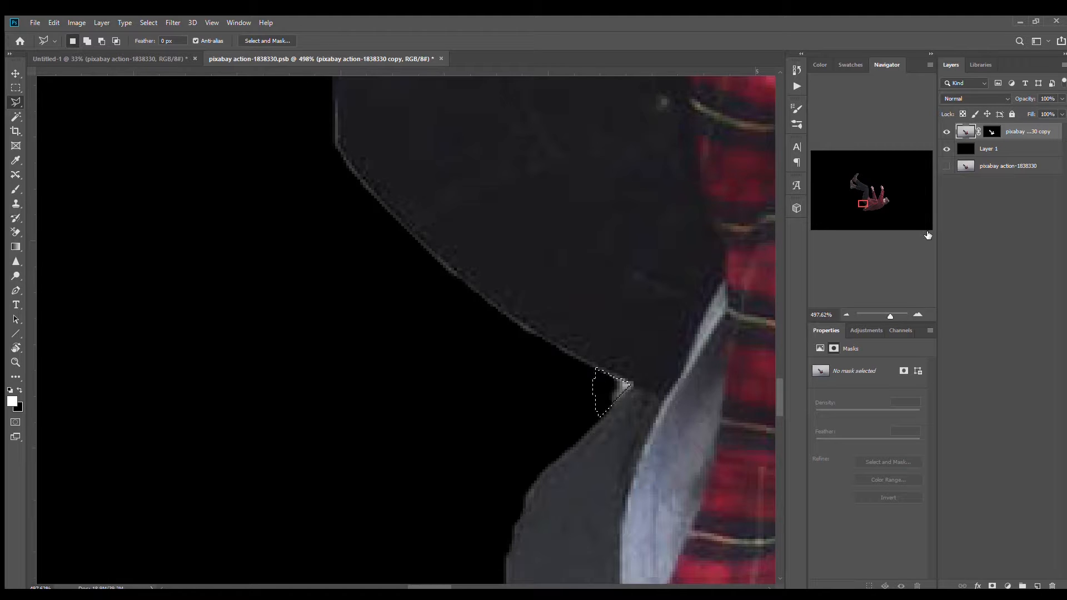
pyautogui.press('x')
pyautogui.hotkey('alt', 'Delete')
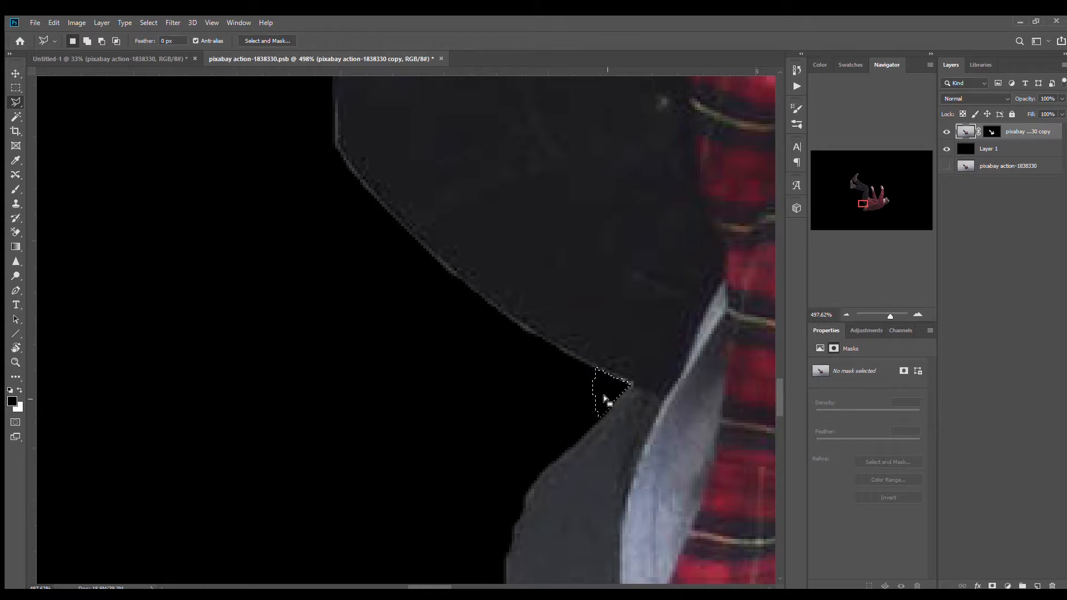
pyautogui.hotkey('ctrl', 'd')
# - View the falling man's layer mask on its own in black and white, and return to the normal view
pyautogui.moveTo(676, 345); pyautogui.dragTo(564, 347)
pyautogui.moveTo(709, 271); pyautogui.dragTo(441, 377)
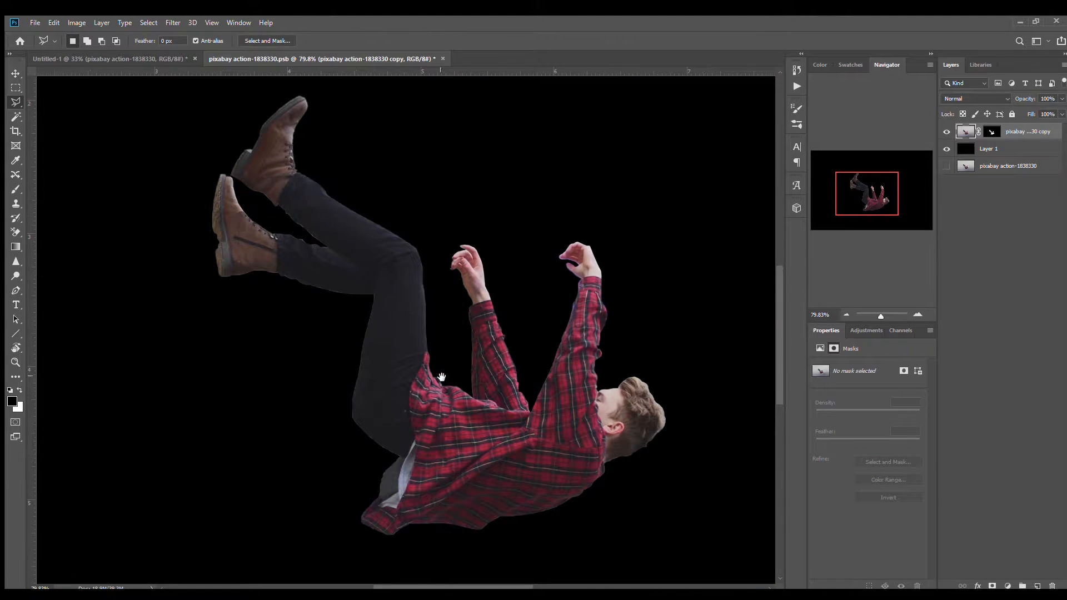
pyautogui.click(993, 132)
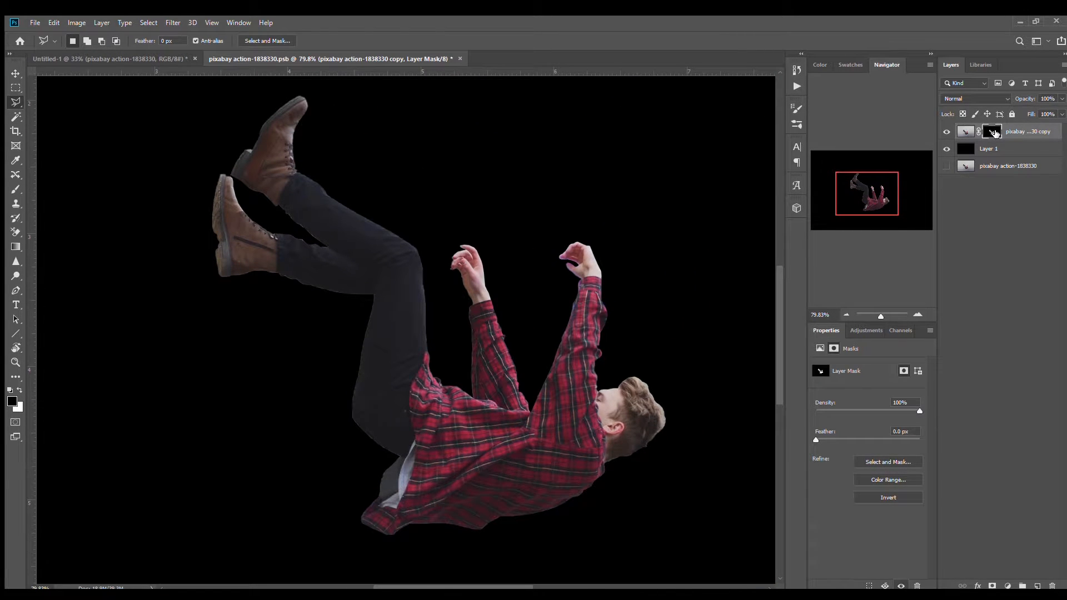
pyautogui.keyDown('alt'); pyautogui.click(995, 133); pyautogui.keyUp('alt')
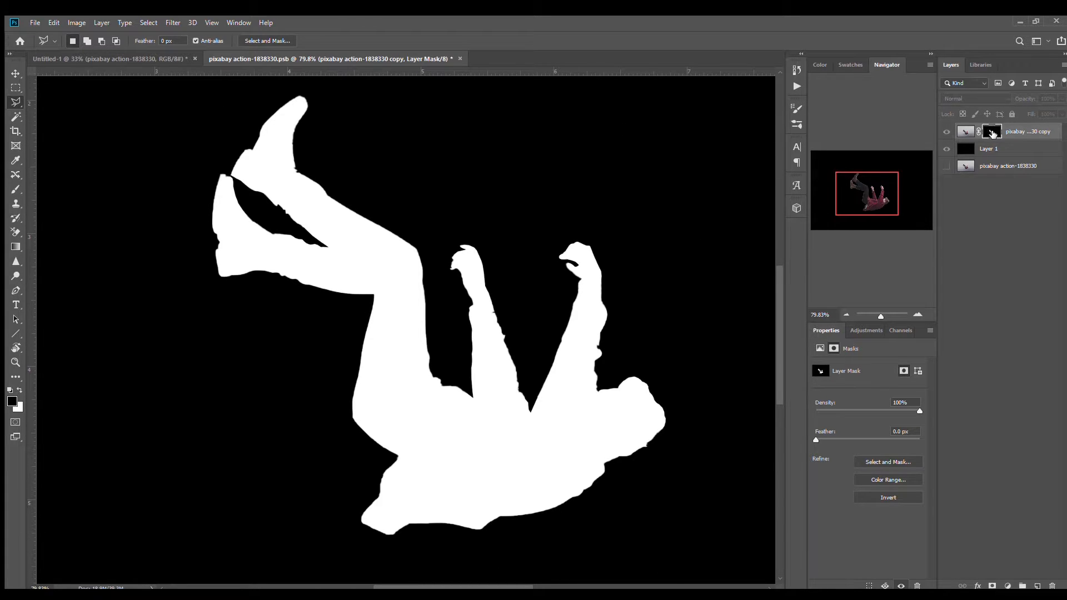
pyautogui.keyDown('alt'); pyautogui.click(992, 132); pyautogui.keyUp('alt')
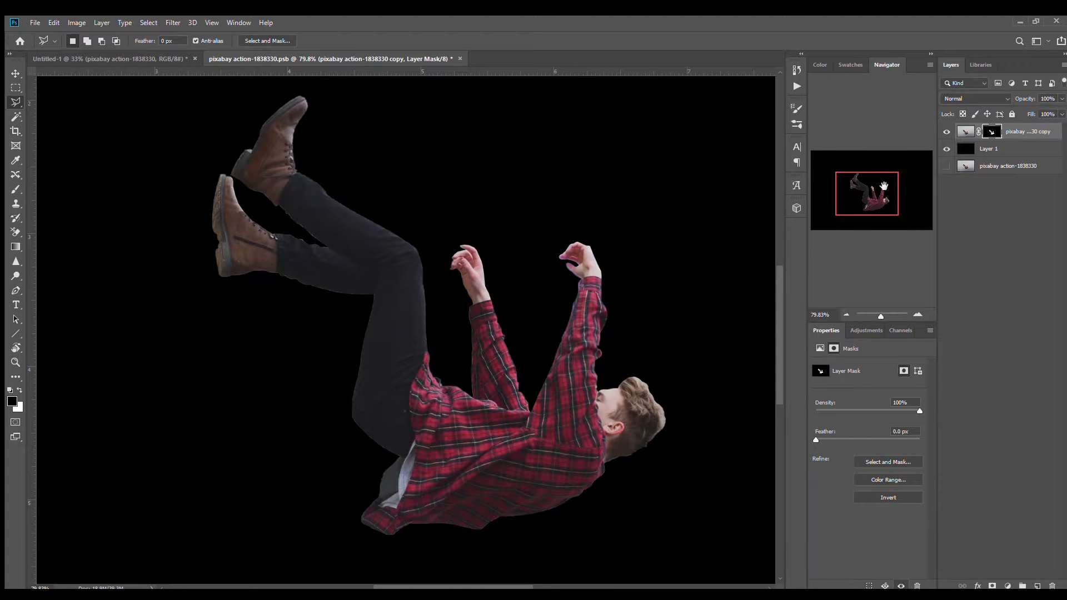
# - Invert the layer mask to show the background instead of the man, and invert it back
pyautogui.hotkey('ctrl', 'i')
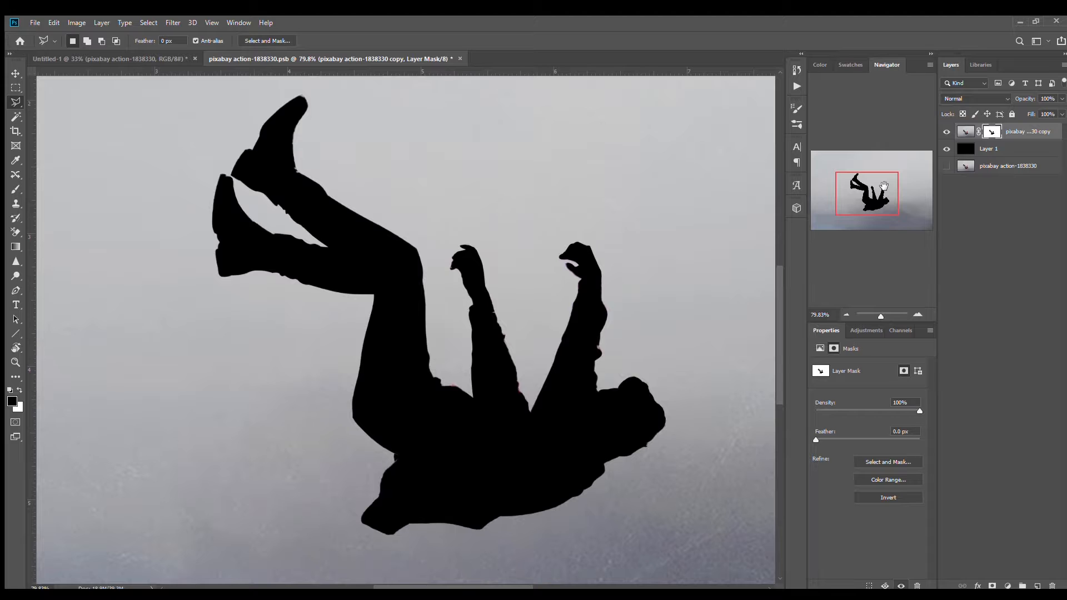
pyautogui.moveTo(565, 273); pyautogui.dragTo(508, 265)
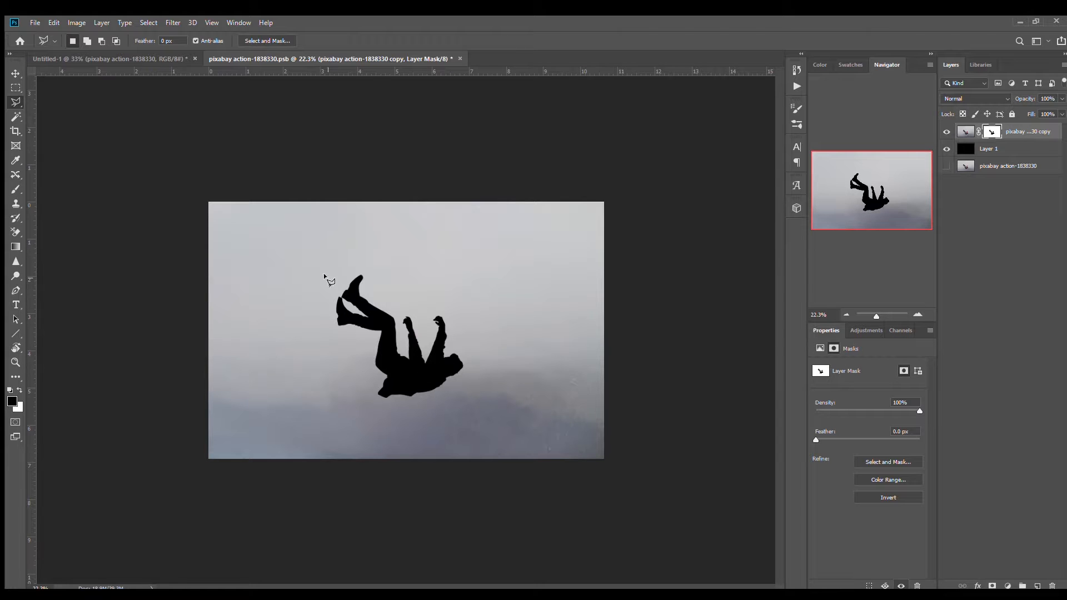
pyautogui.hotkey('ctrl', 'i')
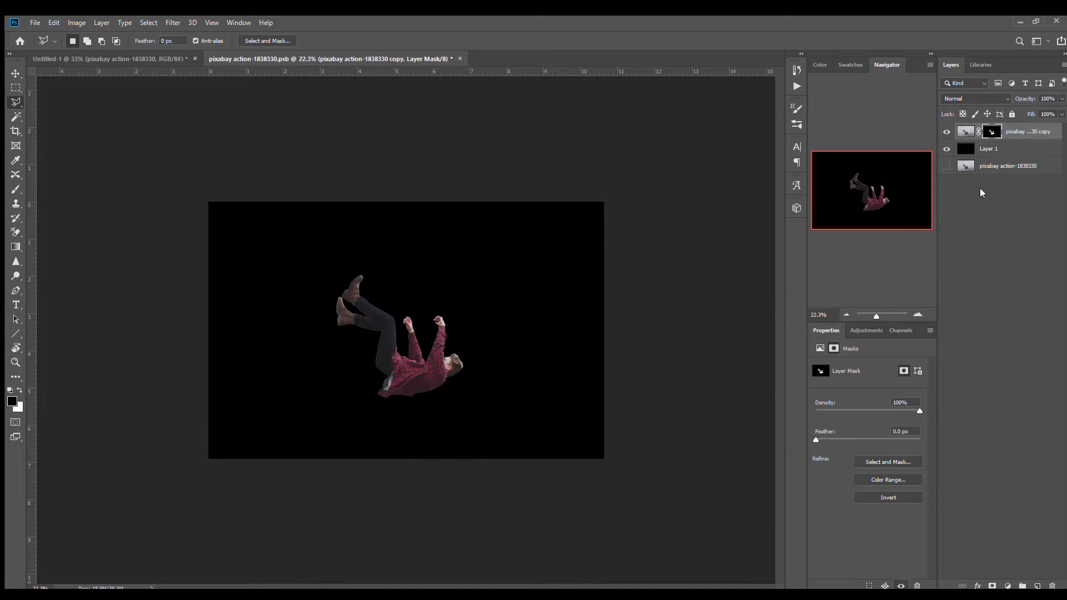
# - Examine the cutout's edges along the boots and trousers against the black layer for light fringes
pyautogui.moveTo(350, 369); pyautogui.dragTo(420, 371)
pyautogui.moveTo(678, 256); pyautogui.dragTo(651, 382)
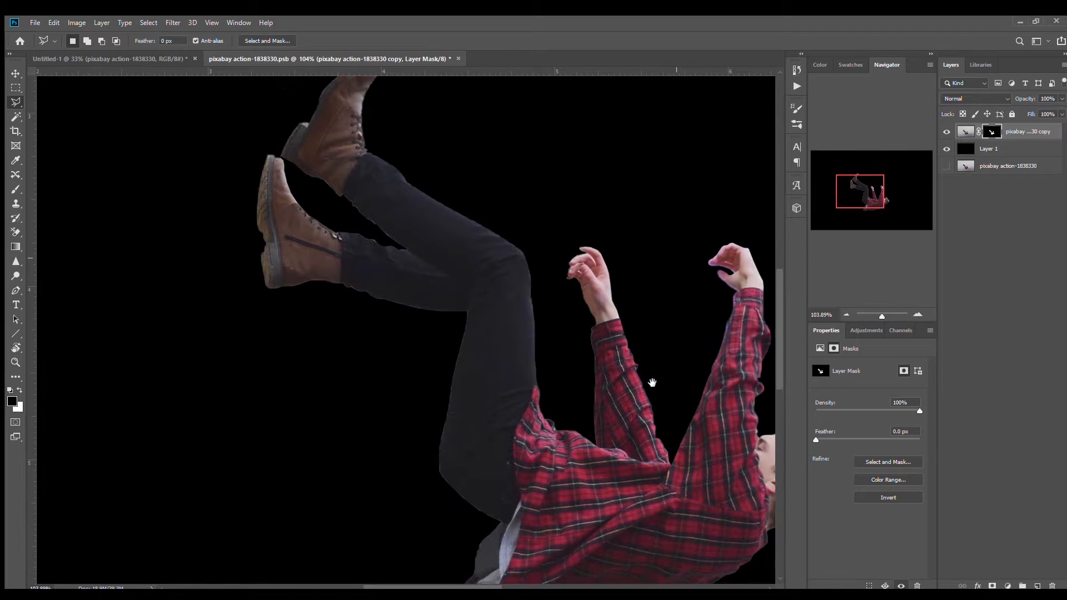
pyautogui.moveTo(387, 274); pyautogui.dragTo(431, 281)
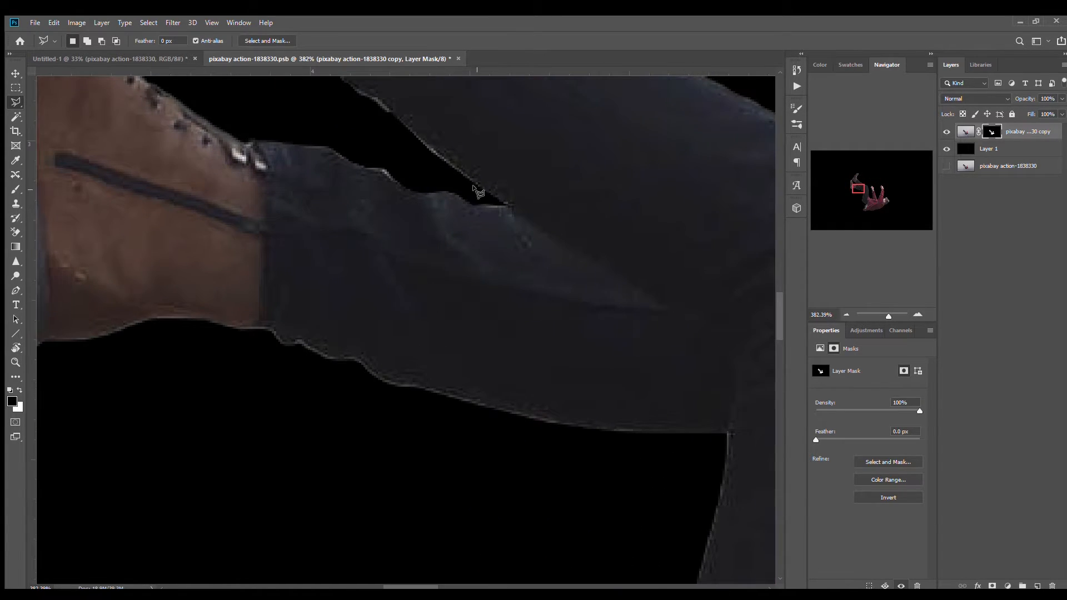
pyautogui.moveTo(493, 121); pyautogui.dragTo(571, 331)
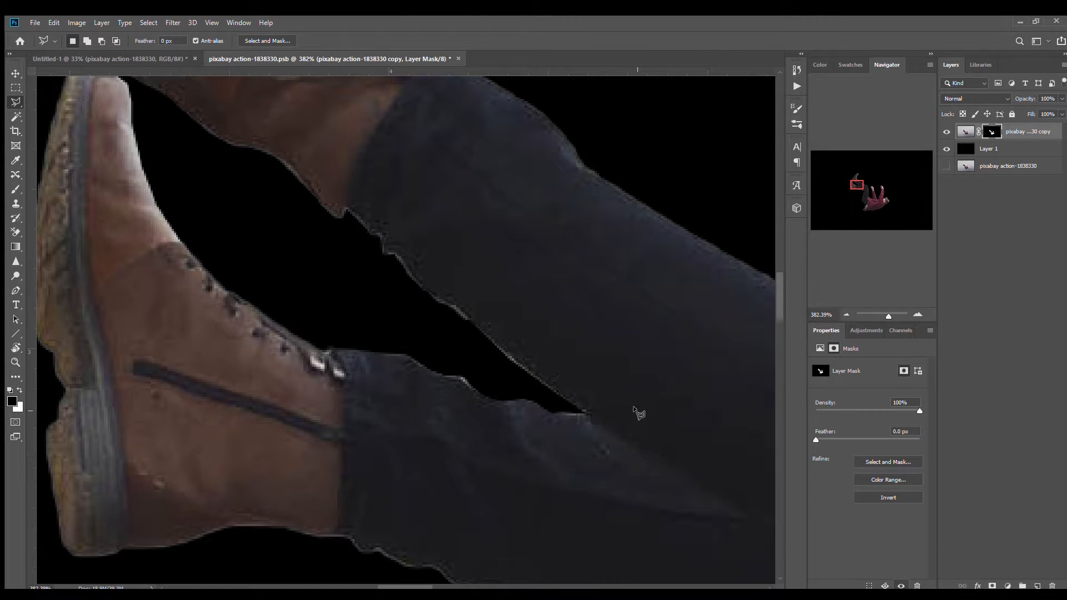
pyautogui.moveTo(519, 231); pyautogui.dragTo(662, 460)
pyautogui.moveTo(483, 220); pyautogui.dragTo(514, 213)
pyautogui.moveTo(501, 454); pyautogui.dragTo(546, 257)
pyautogui.moveTo(648, 525); pyautogui.dragTo(583, 245)
pyautogui.moveTo(698, 295); pyautogui.dragTo(466, 261)
pyautogui.moveTo(728, 285); pyautogui.dragTo(498, 248)
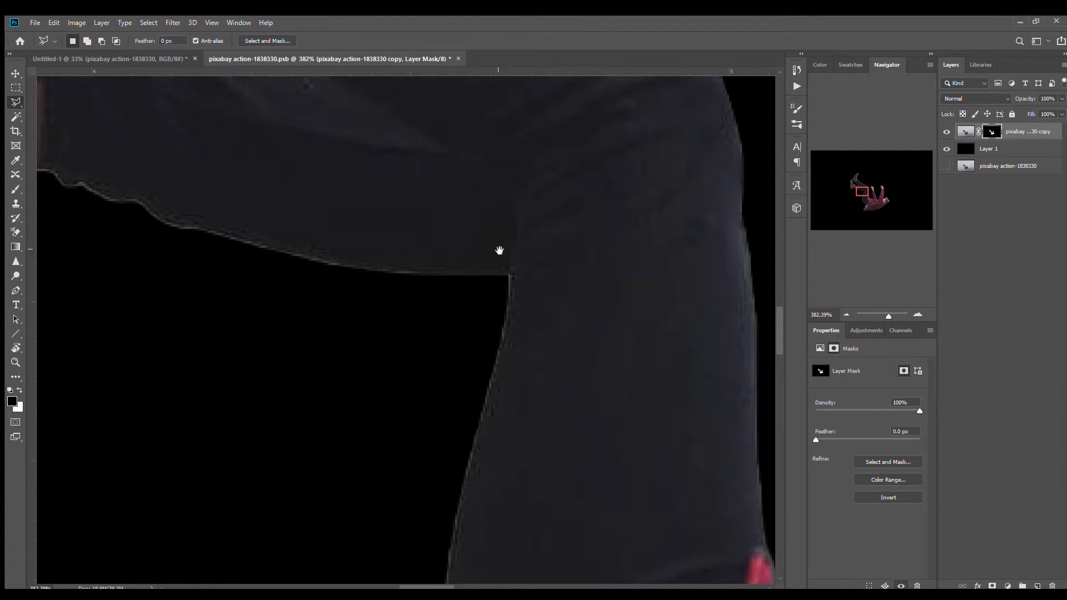
pyautogui.moveTo(604, 449); pyautogui.dragTo(605, 216)
pyautogui.moveTo(536, 502); pyautogui.dragTo(524, 240)
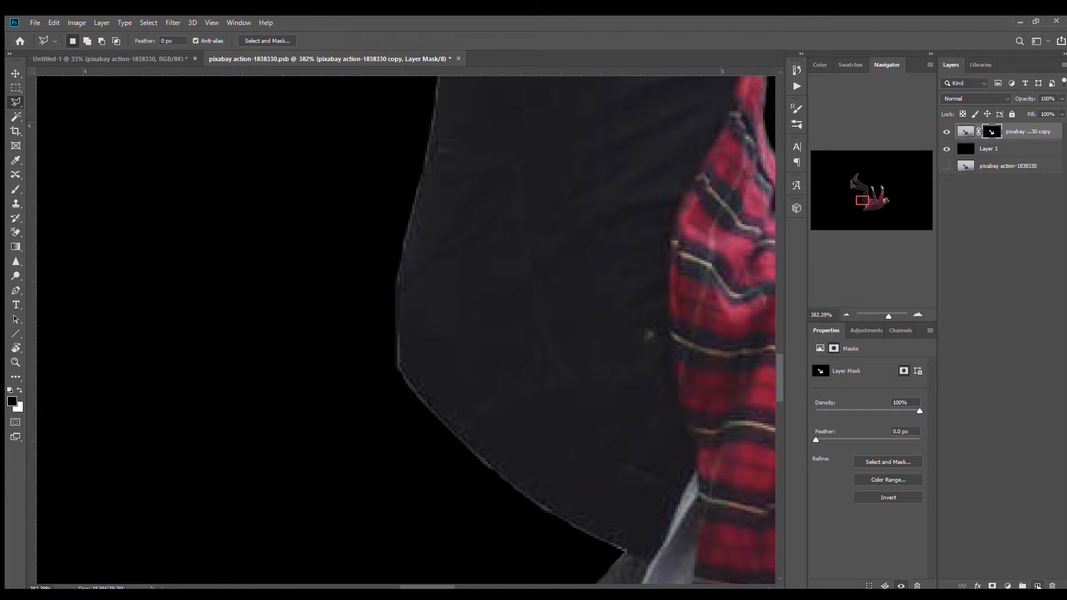
# - Add a new layer above the masked man layer, clip it to that layer, and choose the Brush tool
pyautogui.click(1036, 585)
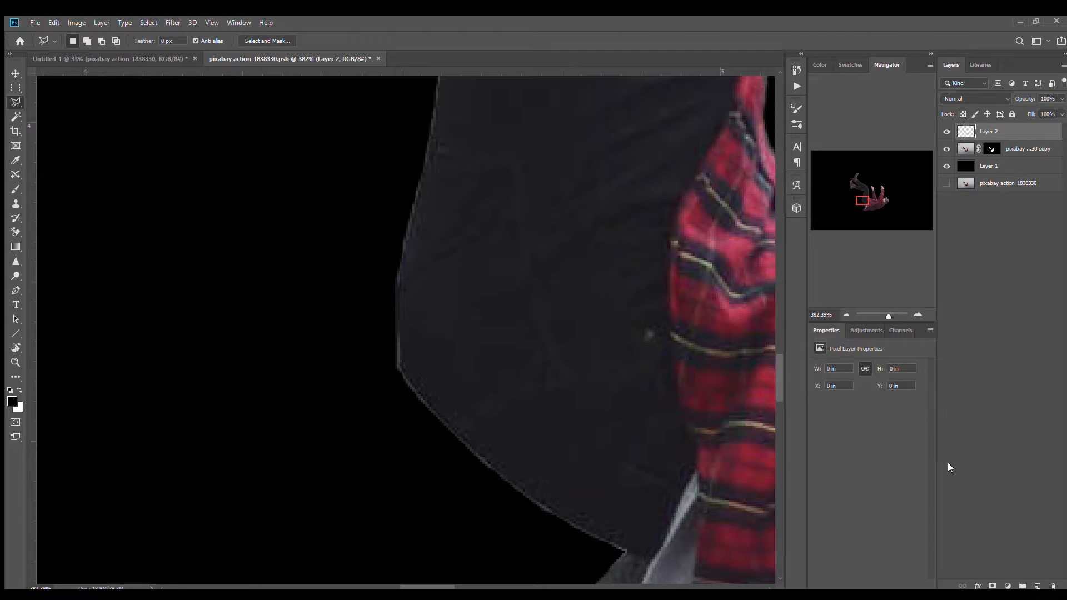
pyautogui.keyDown('alt'); pyautogui.click(1010, 138); pyautogui.keyUp('alt')
pyautogui.click(16, 189)
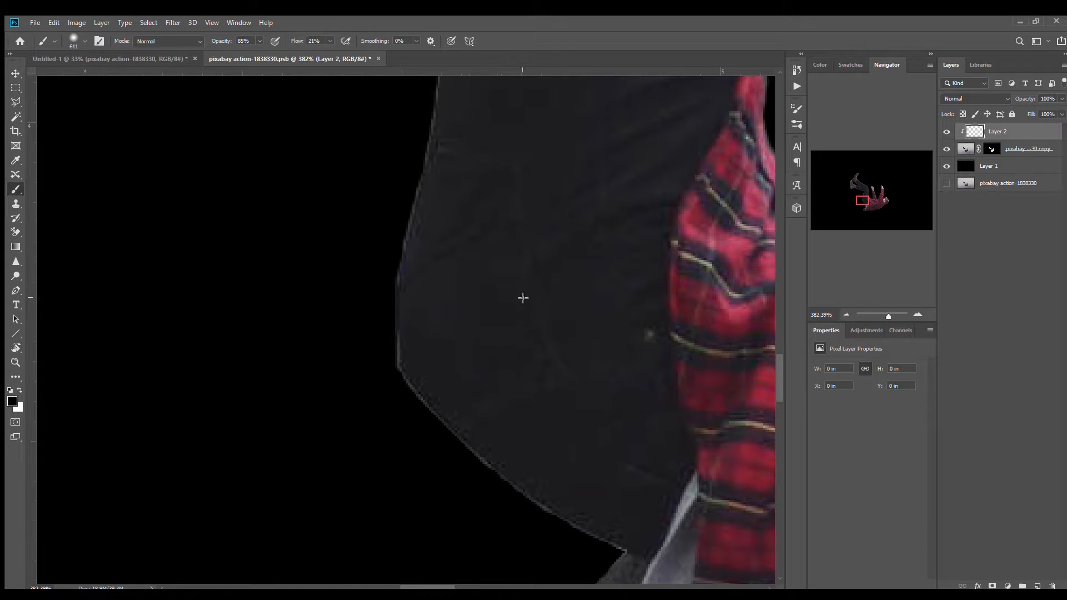
# - Paint black over the trousers and shirt on the clipped layer, and hide black Layer 1 to check the clipping
pyautogui.moveTo(486, 253)
pyautogui.mouseDown()
pyautogui.moveTo(517, 259)
pyautogui.moveTo(382, 275)
pyautogui.moveTo(121, 350)
pyautogui.moveTo(1, 422)
pyautogui.mouseUp()
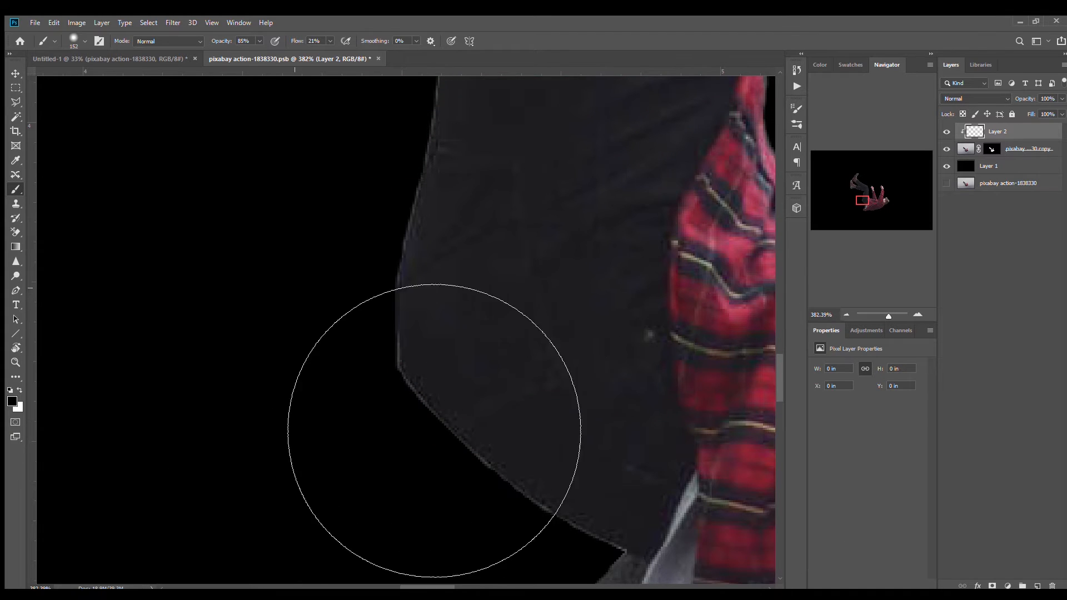
pyautogui.moveTo(608, 362)
pyautogui.mouseDown()
pyautogui.moveTo(690, 438)
pyautogui.moveTo(638, 350)
pyautogui.moveTo(739, 533)
pyautogui.moveTo(701, 240)
pyautogui.mouseUp()
pyautogui.click(946, 167)
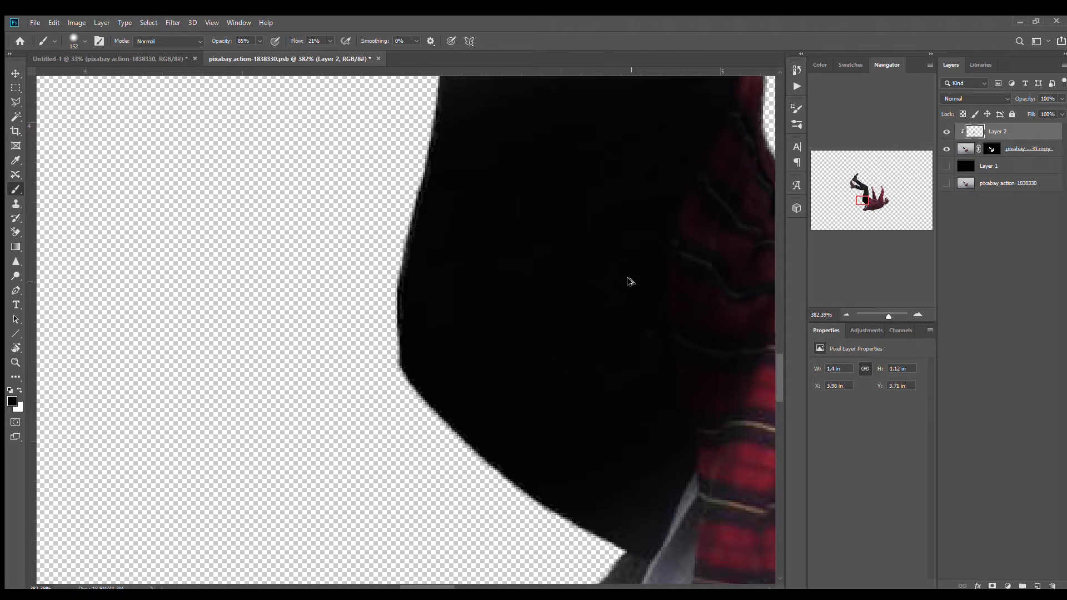
pyautogui.scroll(-7, 632, 282)
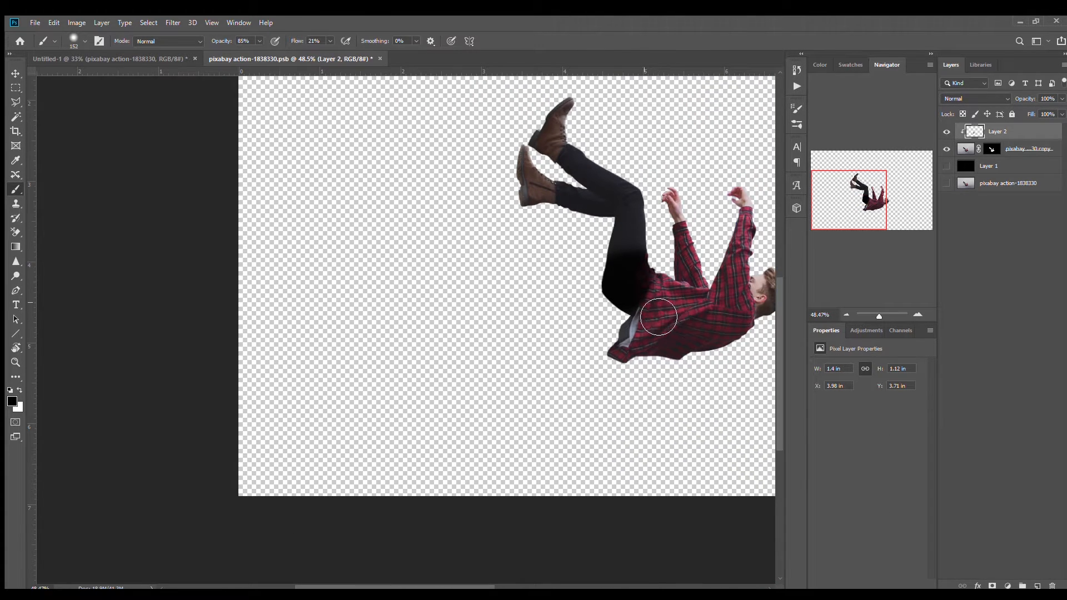
# - Undo the black test strokes, clip Layer 2 to the masked man layer again, and show the black layer
pyautogui.moveTo(662, 299)
pyautogui.mouseDown()
pyautogui.moveTo(708, 345)
pyautogui.moveTo(726, 383)
pyautogui.moveTo(758, 335)
pyautogui.moveTo(773, 343)
pyautogui.moveTo(688, 269)
pyautogui.moveTo(695, 228)
pyautogui.mouseUp()
pyautogui.hotkey('ctrl', 'z')
pyautogui.hotkey('ctrl', 'z')
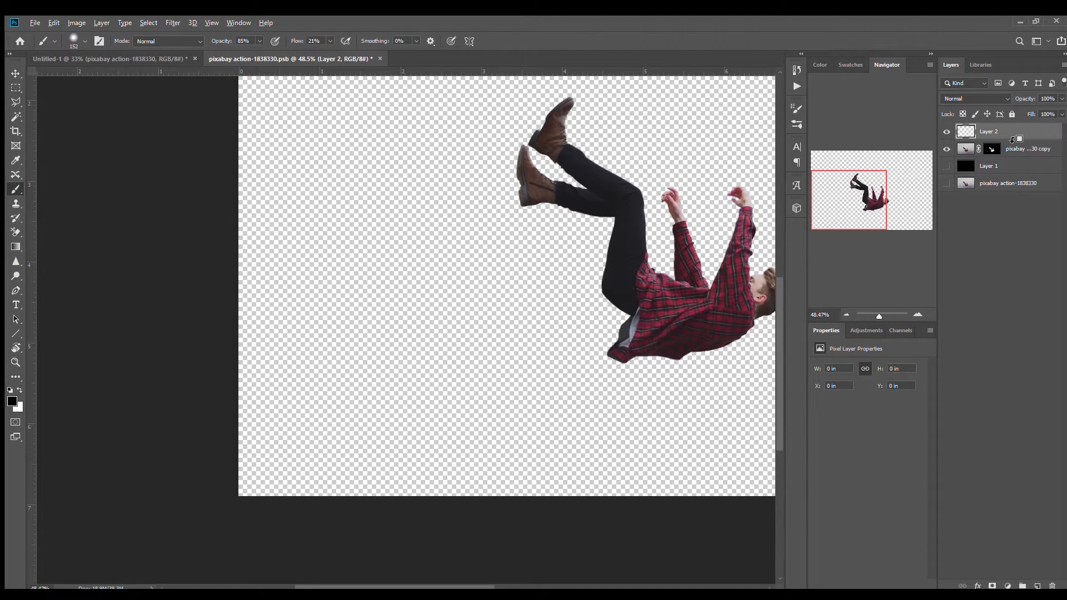
pyautogui.keyDown('alt'); pyautogui.click(1022, 143); pyautogui.keyUp('alt')
pyautogui.click(946, 166)
# - Set up the Clone Stamp tool with a 21 px brush, 54% opacity and 32% flow at the back of the thigh
pyautogui.scroll(8, 648, 236)
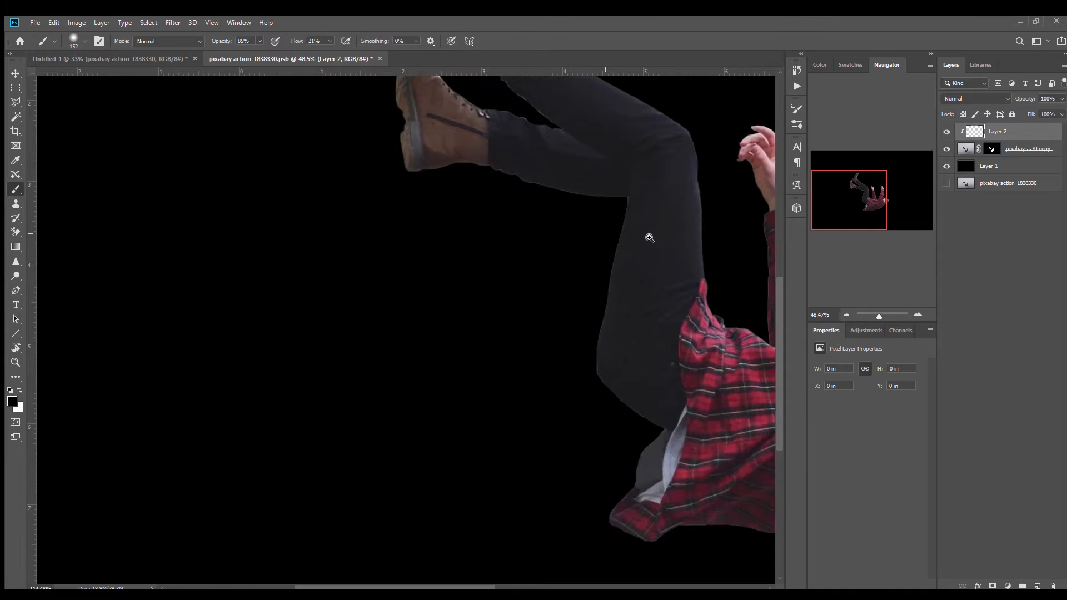
pyautogui.click(12, 204)
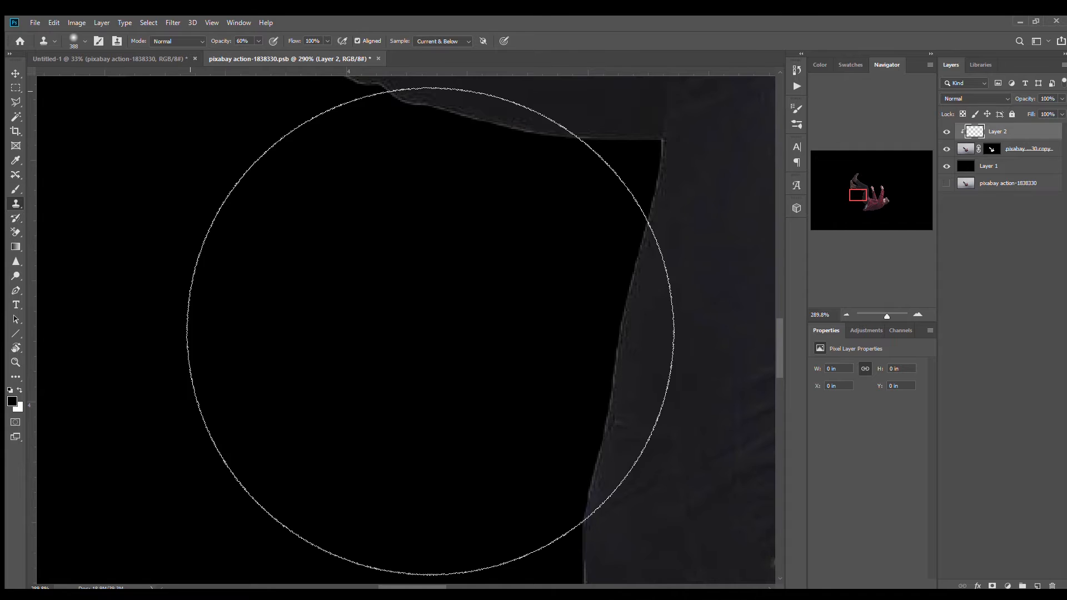
pyautogui.moveTo(546, 253)
pyautogui.mouseDown()
pyautogui.moveTo(371, 270)
pyautogui.moveTo(241, 306)
pyautogui.moveTo(264, 312)
pyautogui.moveTo(281, 364)
pyautogui.moveTo(275, 274)
pyautogui.mouseUp()
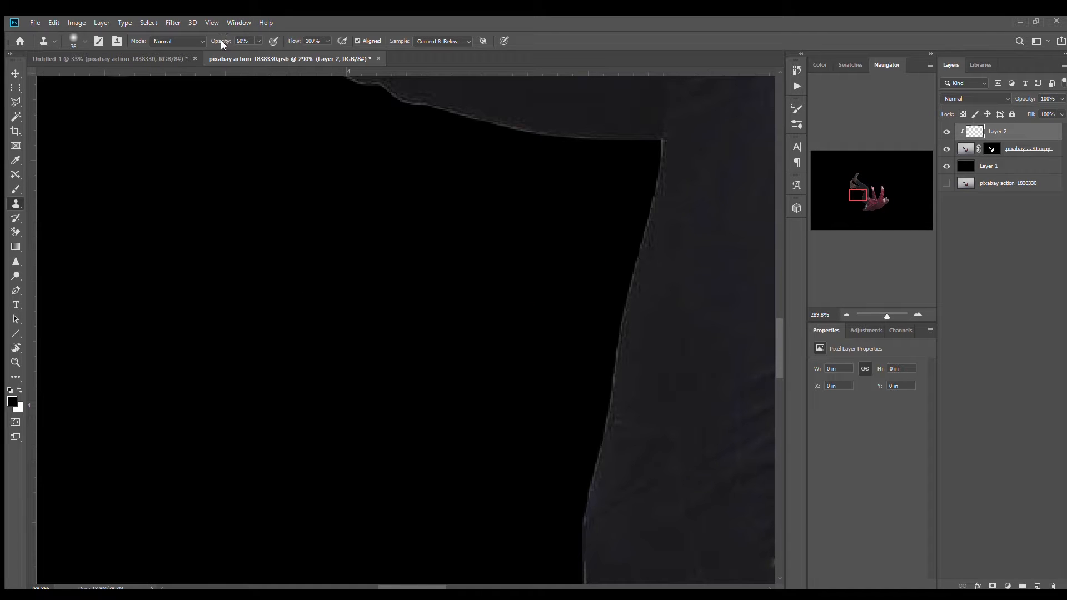
pyautogui.moveTo(297, 42); pyautogui.dragTo(261, 40)
pyautogui.moveTo(295, 40); pyautogui.dragTo(298, 41)
pyautogui.moveTo(227, 43); pyautogui.dragTo(220, 42)
pyautogui.moveTo(685, 319)
pyautogui.mouseDown()
pyautogui.moveTo(600, 314)
pyautogui.moveTo(676, 318)
pyautogui.moveTo(715, 273)
pyautogui.moveTo(622, 314)
pyautogui.moveTo(578, 310)
pyautogui.mouseUp()
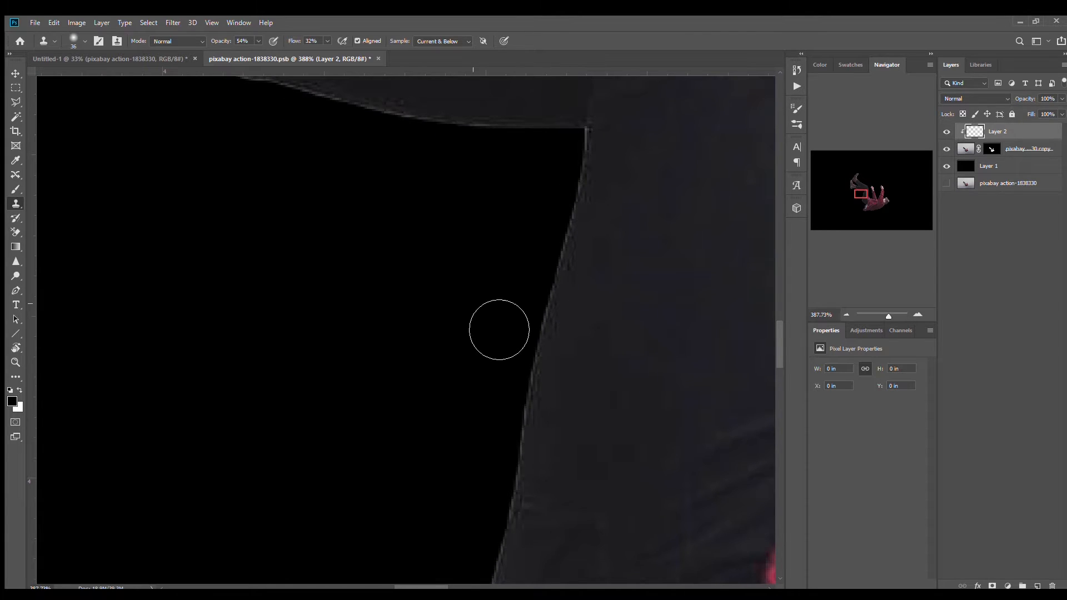
pyautogui.moveTo(422, 261); pyautogui.dragTo(390, 248)
pyautogui.moveTo(571, 317)
pyautogui.mouseDown()
pyautogui.moveTo(607, 317)
pyautogui.moveTo(581, 309)
pyautogui.mouseUp()
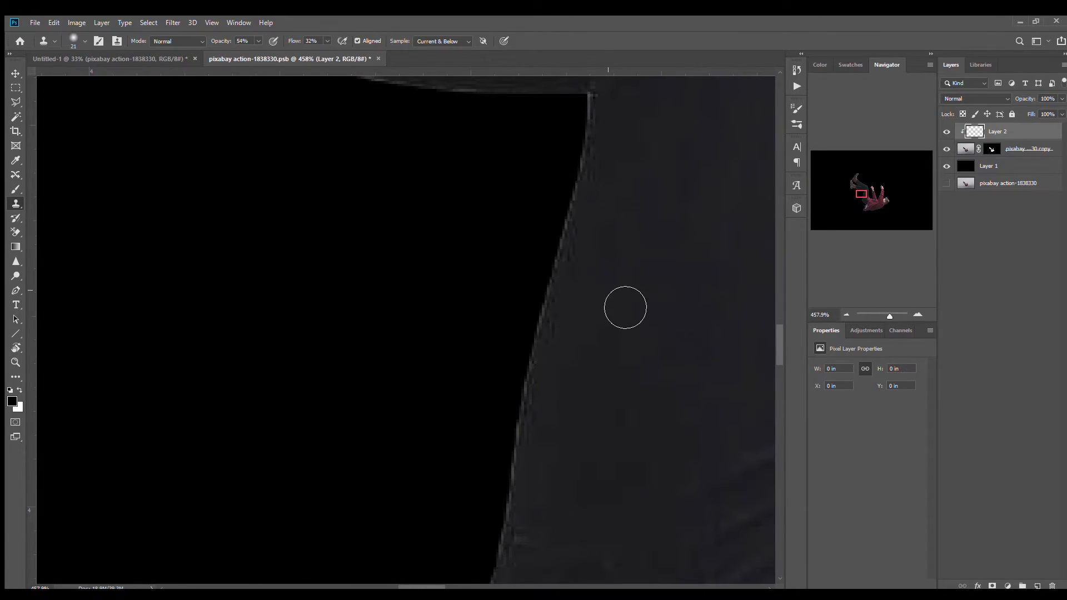
# - Clone dark trouser fabric over the light fringe along the back of the thigh, from below the knee bend to the seat
pyautogui.keyDown('alt'); pyautogui.click(596, 314); pyautogui.keyUp('alt')
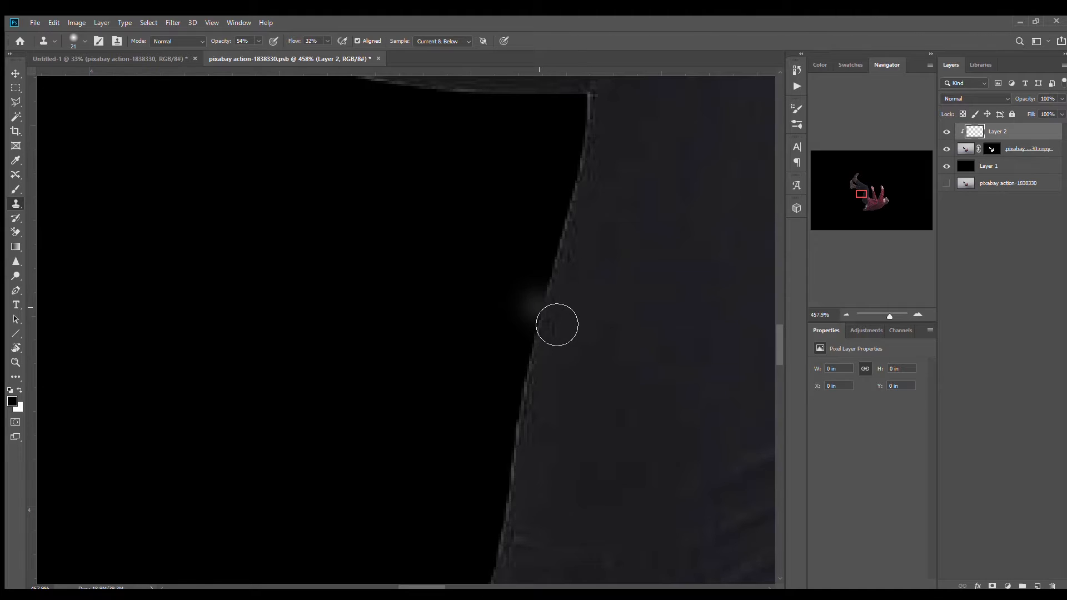
pyautogui.moveTo(549, 318)
pyautogui.mouseDown()
pyautogui.moveTo(562, 299)
pyautogui.moveTo(527, 384)
pyautogui.moveTo(546, 318)
pyautogui.moveTo(513, 468)
pyautogui.moveTo(540, 308)
pyautogui.moveTo(591, 148)
pyautogui.moveTo(559, 325)
pyautogui.moveTo(586, 188)
pyautogui.moveTo(554, 310)
pyautogui.moveTo(565, 148)
pyautogui.moveTo(593, 117)
pyautogui.moveTo(580, 207)
pyautogui.moveTo(601, 111)
pyautogui.moveTo(582, 252)
pyautogui.moveTo(602, 106)
pyautogui.moveTo(562, 280)
pyautogui.moveTo(591, 146)
pyautogui.moveTo(511, 408)
pyautogui.moveTo(503, 510)
pyautogui.moveTo(519, 385)
pyautogui.moveTo(520, 493)
pyautogui.moveTo(542, 384)
pyautogui.moveTo(506, 514)
pyautogui.moveTo(536, 379)
pyautogui.moveTo(508, 548)
pyautogui.moveTo(516, 454)
pyautogui.moveTo(511, 536)
pyautogui.moveTo(495, 554)
pyautogui.mouseUp()
pyautogui.moveTo(553, 511)
pyautogui.mouseDown()
pyautogui.moveTo(595, 231)
pyautogui.moveTo(541, 301)
pyautogui.moveTo(493, 537)
pyautogui.mouseUp()
pyautogui.moveTo(506, 408)
pyautogui.mouseDown()
pyautogui.moveTo(518, 548)
pyautogui.moveTo(510, 488)
pyautogui.mouseUp()
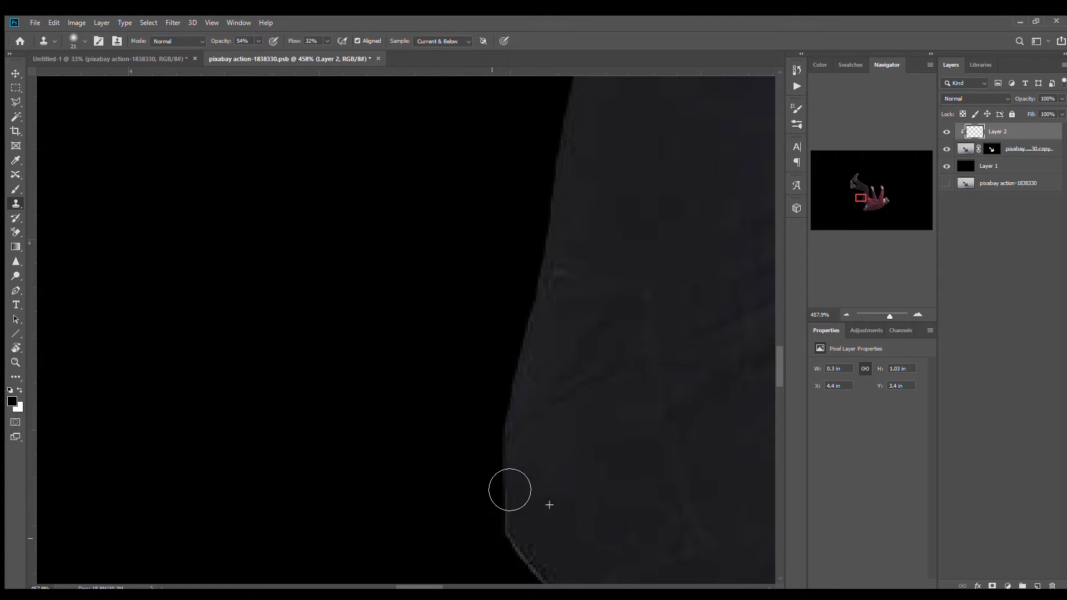
pyautogui.moveTo(528, 257); pyautogui.dragTo(513, 429)
# - Clone trouser fabric over the light fringe along the seat's curved edge up to the grey flap beside the shirt
pyautogui.moveTo(593, 529); pyautogui.dragTo(467, 331)
pyautogui.keyDown('alt'); pyautogui.click(435, 295); pyautogui.keyUp('alt')
pyautogui.moveTo(384, 312)
pyautogui.mouseDown()
pyautogui.moveTo(408, 356)
pyautogui.moveTo(343, 295)
pyautogui.moveTo(371, 313)
pyautogui.moveTo(422, 374)
pyautogui.mouseUp()
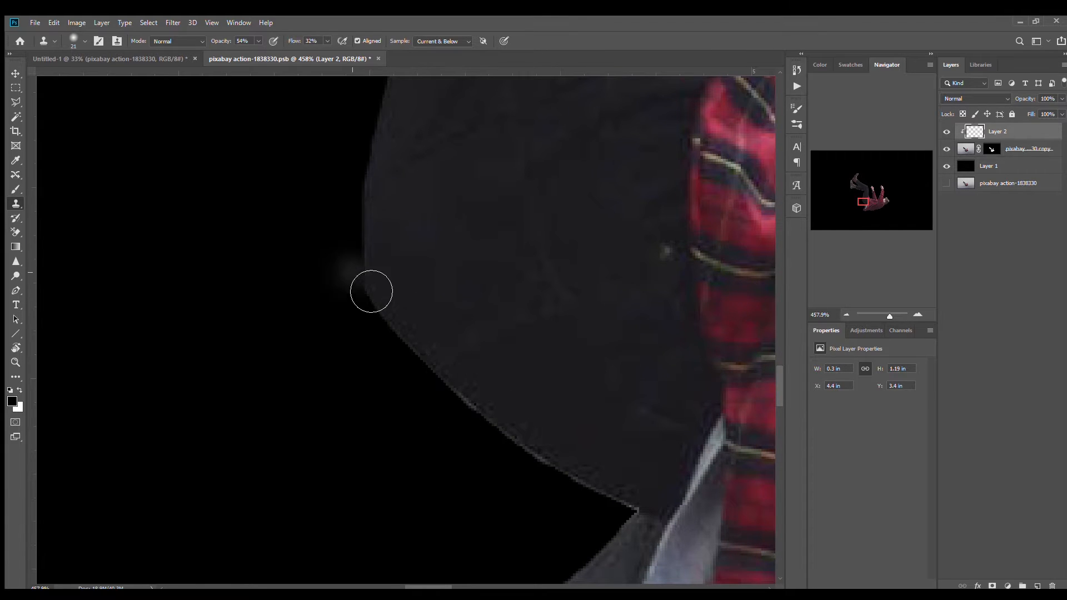
pyautogui.moveTo(372, 290)
pyautogui.mouseDown()
pyautogui.moveTo(469, 419)
pyautogui.moveTo(523, 467)
pyautogui.moveTo(486, 412)
pyautogui.moveTo(522, 455)
pyautogui.moveTo(517, 465)
pyautogui.moveTo(608, 496)
pyautogui.mouseUp()
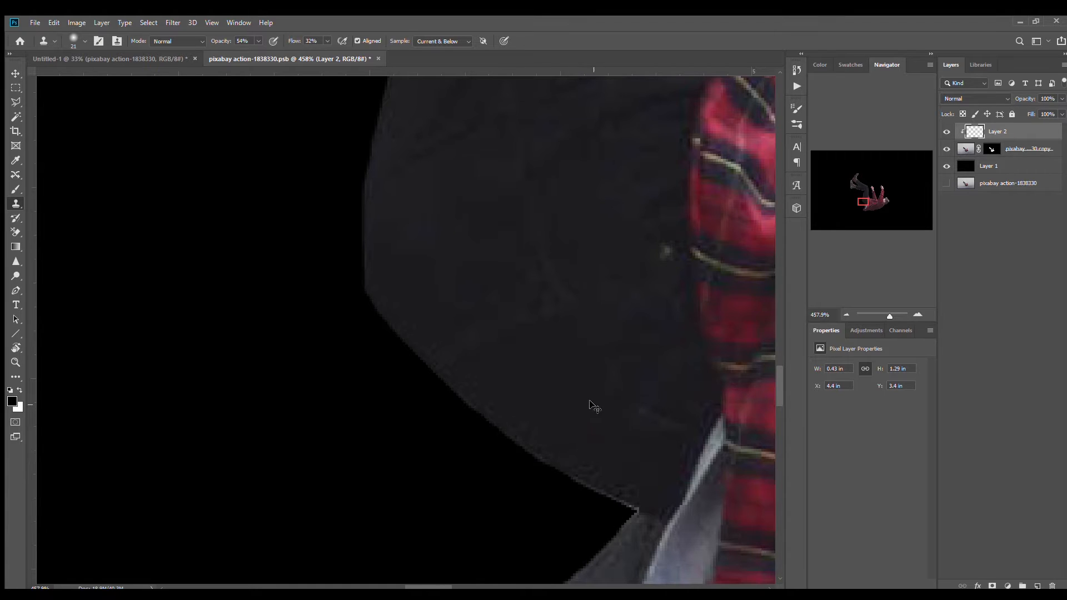
pyautogui.moveTo(574, 396); pyautogui.dragTo(568, 396)
pyautogui.keyDown('alt'); pyautogui.click(579, 435); pyautogui.keyUp('alt')
pyautogui.moveTo(549, 477)
pyautogui.mouseDown()
pyautogui.moveTo(573, 486)
pyautogui.moveTo(520, 451)
pyautogui.moveTo(637, 520)
pyautogui.mouseUp()
pyautogui.click(624, 508)
pyautogui.moveTo(615, 509); pyautogui.dragTo(638, 514)
# - Clone over the light fringes along the lower trouser leg's underside and upper edge as far as the boot
pyautogui.moveTo(517, 175); pyautogui.dragTo(585, 543)
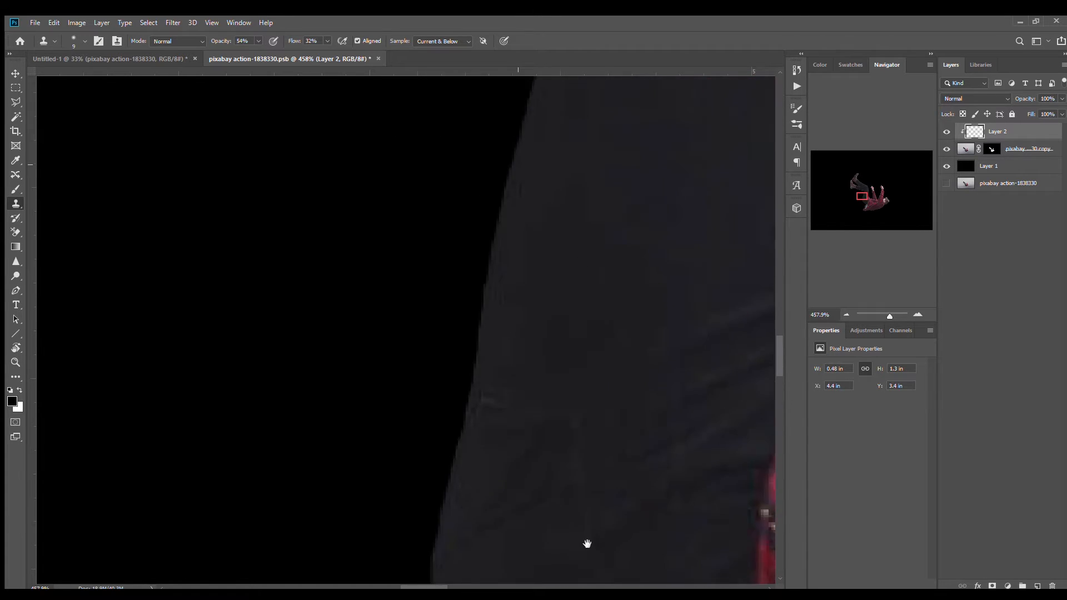
pyautogui.moveTo(602, 161); pyautogui.dragTo(648, 283)
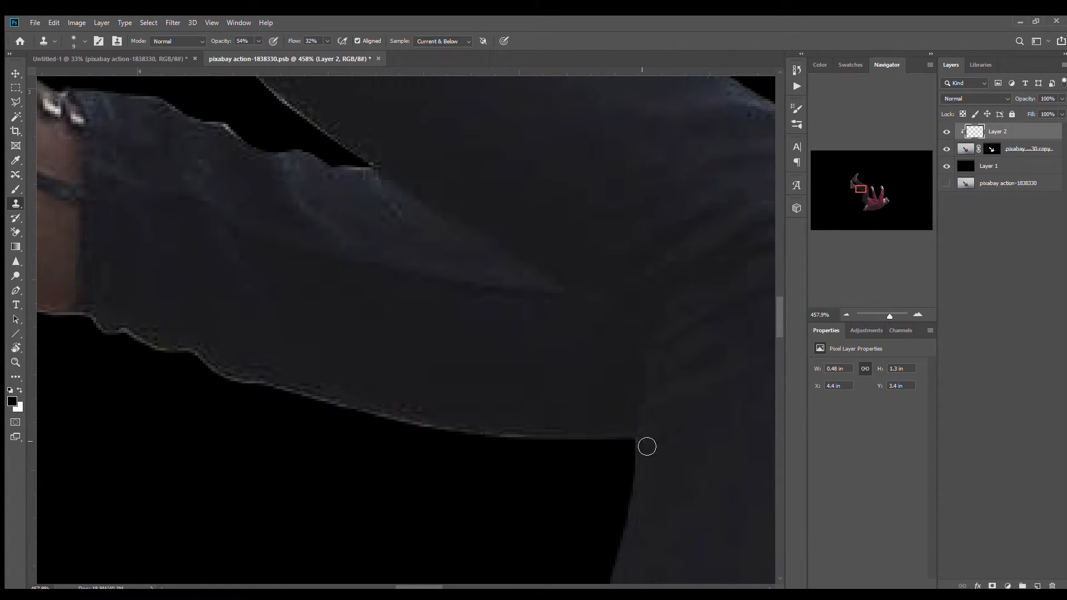
pyautogui.moveTo(646, 446)
pyautogui.mouseDown()
pyautogui.moveTo(589, 422)
pyautogui.moveTo(504, 448)
pyautogui.moveTo(417, 426)
pyautogui.moveTo(466, 476)
pyautogui.moveTo(316, 406)
pyautogui.moveTo(345, 412)
pyautogui.moveTo(238, 388)
pyautogui.moveTo(331, 408)
pyautogui.mouseUp()
pyautogui.moveTo(169, 351); pyautogui.dragTo(212, 351)
pyautogui.moveTo(168, 263); pyautogui.dragTo(412, 312)
pyautogui.moveTo(331, 371); pyautogui.dragTo(442, 416)
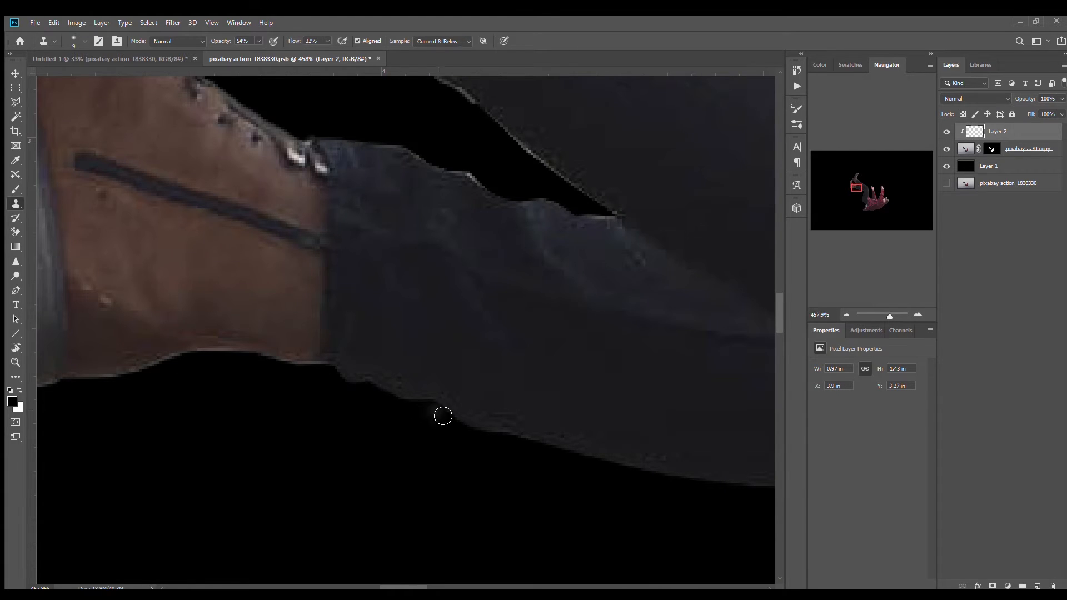
pyautogui.moveTo(374, 175)
pyautogui.mouseDown()
pyautogui.moveTo(374, 155)
pyautogui.moveTo(605, 219)
pyautogui.mouseUp()
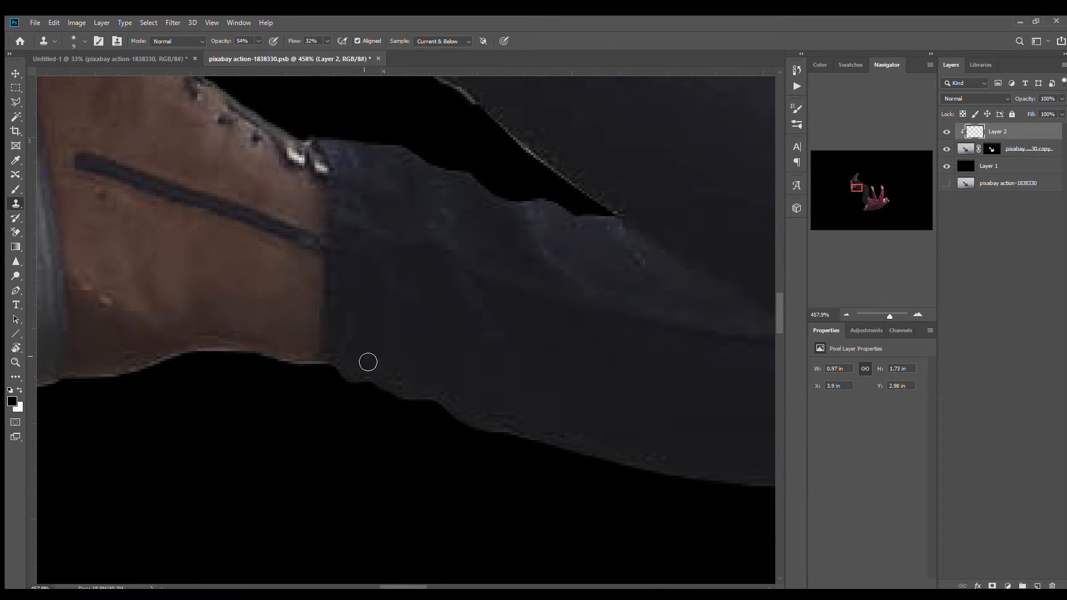
# - Clone boot texture over the light fringes around the lower boot's heel, sole, laces and bright toe edge
pyautogui.moveTo(368, 362)
pyautogui.mouseDown()
pyautogui.moveTo(217, 350)
pyautogui.moveTo(112, 381)
pyautogui.moveTo(400, 434)
pyautogui.mouseUp()
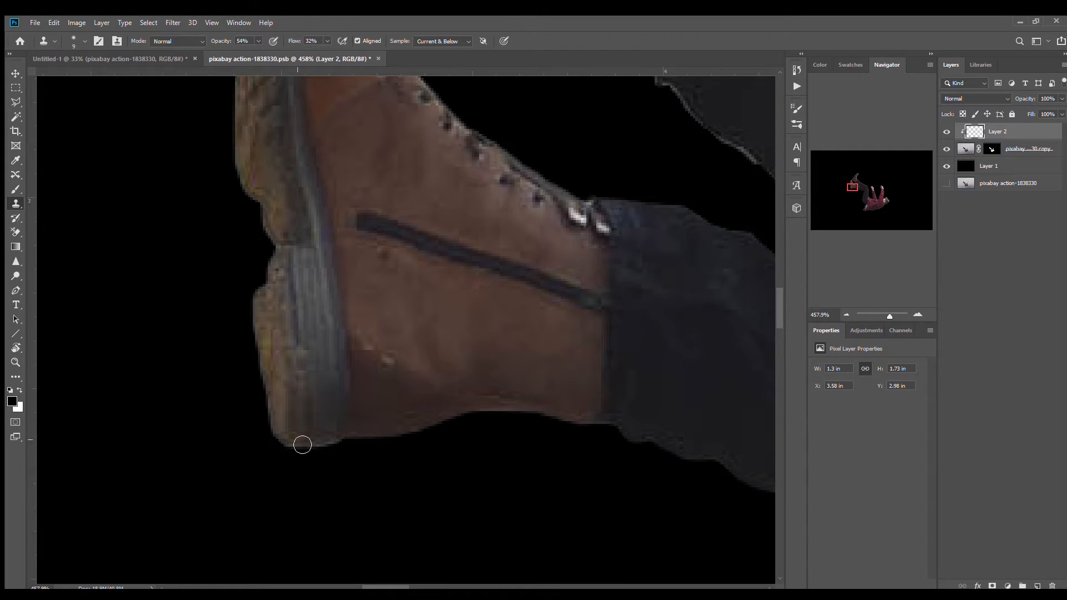
pyautogui.moveTo(302, 444)
pyautogui.mouseDown()
pyautogui.moveTo(281, 418)
pyautogui.moveTo(265, 339)
pyautogui.mouseUp()
pyautogui.moveTo(355, 255); pyautogui.dragTo(420, 445)
pyautogui.moveTo(301, 337)
pyautogui.mouseDown()
pyautogui.moveTo(298, 375)
pyautogui.moveTo(347, 445)
pyautogui.mouseUp()
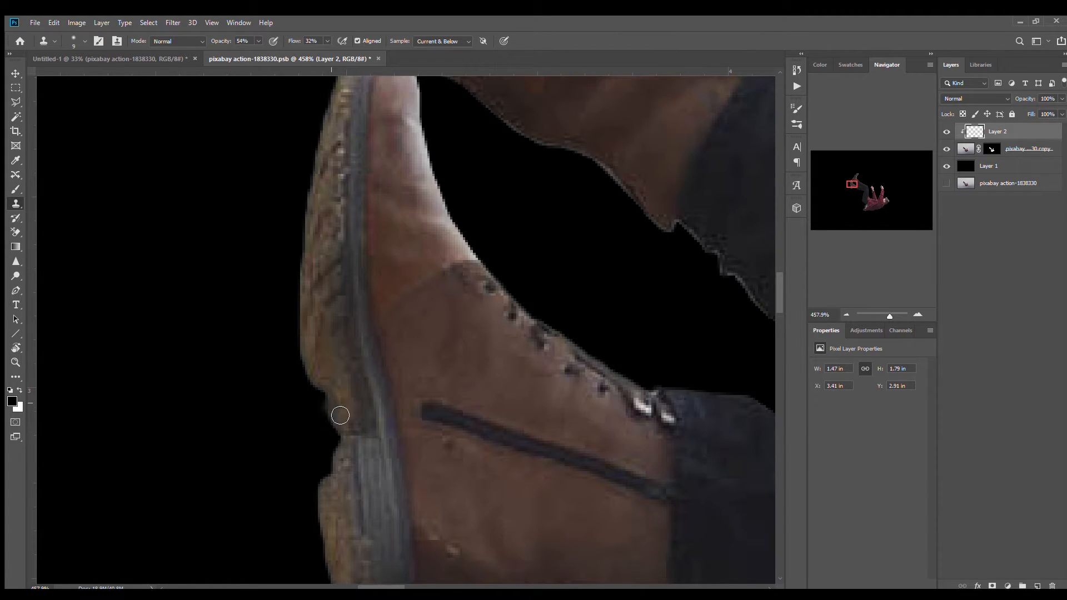
pyautogui.keyDown('alt'); pyautogui.click(501, 349); pyautogui.keyUp('alt')
pyautogui.moveTo(444, 207)
pyautogui.mouseDown()
pyautogui.moveTo(512, 296)
pyautogui.moveTo(598, 359)
pyautogui.moveTo(672, 379)
pyautogui.mouseUp()
pyautogui.moveTo(423, 196); pyautogui.dragTo(472, 379)
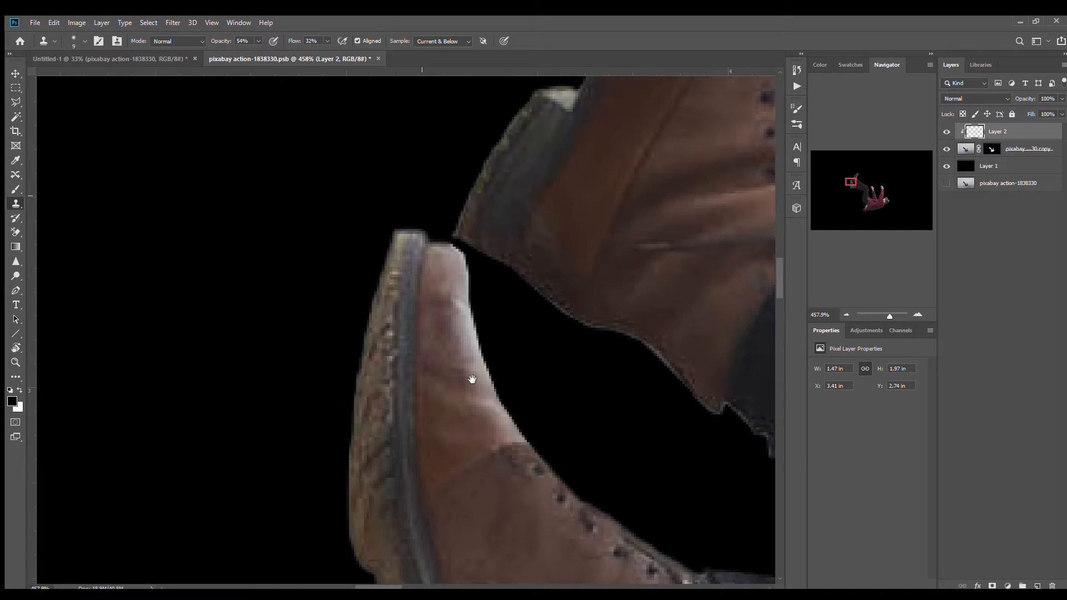
pyautogui.moveTo(450, 244)
pyautogui.mouseDown()
pyautogui.moveTo(475, 331)
pyautogui.moveTo(543, 463)
pyautogui.mouseUp()
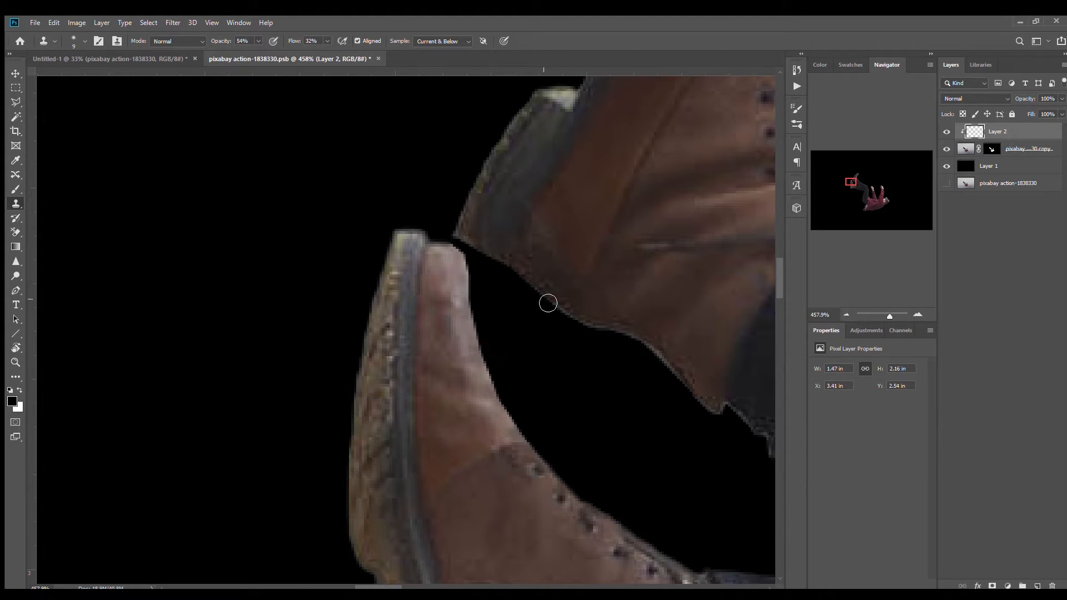
# - Clone over the fringe along the upper boot's underside and heel, sampling nearby leather and sole texture
pyautogui.moveTo(548, 302)
pyautogui.mouseDown()
pyautogui.moveTo(598, 334)
pyautogui.moveTo(664, 353)
pyautogui.moveTo(685, 386)
pyautogui.mouseUp()
pyautogui.moveTo(464, 200)
pyautogui.mouseDown()
pyautogui.moveTo(456, 238)
pyautogui.moveTo(476, 186)
pyautogui.mouseUp()
pyautogui.moveTo(449, 248); pyautogui.dragTo(471, 279)
pyautogui.moveTo(667, 207); pyautogui.dragTo(628, 307)
pyautogui.keyDown('alt'); pyautogui.click(351, 423); pyautogui.keyUp('alt')
pyautogui.moveTo(331, 438); pyautogui.dragTo(363, 348)
# - Clone over the light fringe along the upper boot's sole up to the toe
pyautogui.moveTo(620, 260); pyautogui.dragTo(578, 426)
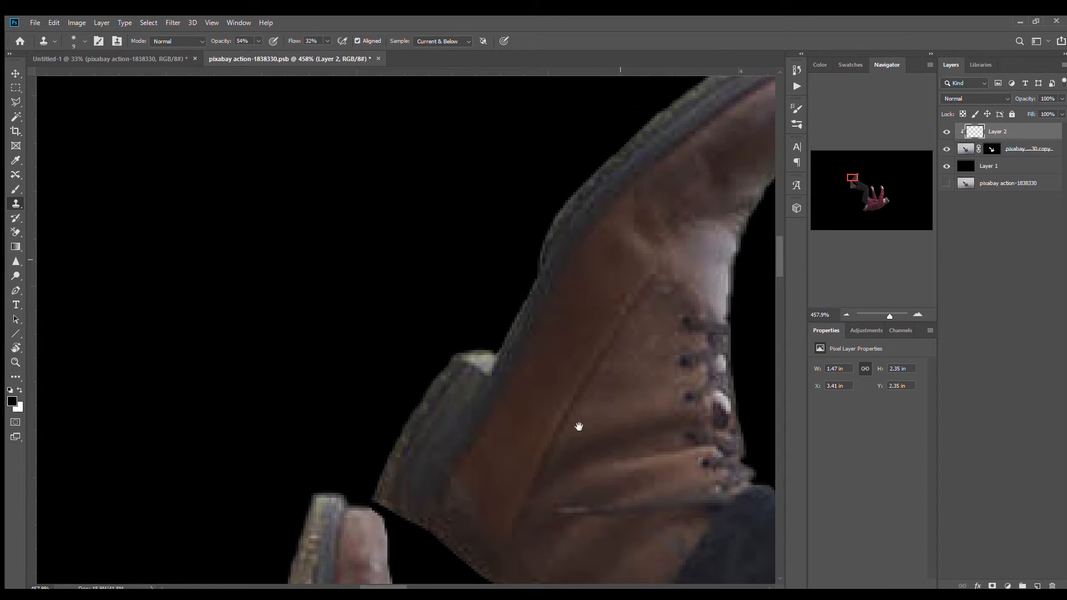
pyautogui.moveTo(531, 295)
pyautogui.mouseDown()
pyautogui.moveTo(509, 356)
pyautogui.moveTo(476, 360)
pyautogui.mouseUp()
pyautogui.moveTo(608, 170); pyautogui.dragTo(558, 218)
pyautogui.moveTo(679, 217); pyautogui.dragTo(615, 370)
pyautogui.moveTo(634, 242)
pyautogui.mouseDown()
pyautogui.moveTo(607, 267)
pyautogui.moveTo(690, 209)
pyautogui.moveTo(752, 232)
pyautogui.moveTo(761, 255)
pyautogui.moveTo(672, 442)
pyautogui.moveTo(562, 312)
pyautogui.mouseUp()
# - Clone dark fabric over the light fringes along both edges of the upper trouser leg between boot and knee
pyautogui.moveTo(567, 452); pyautogui.dragTo(412, 407)
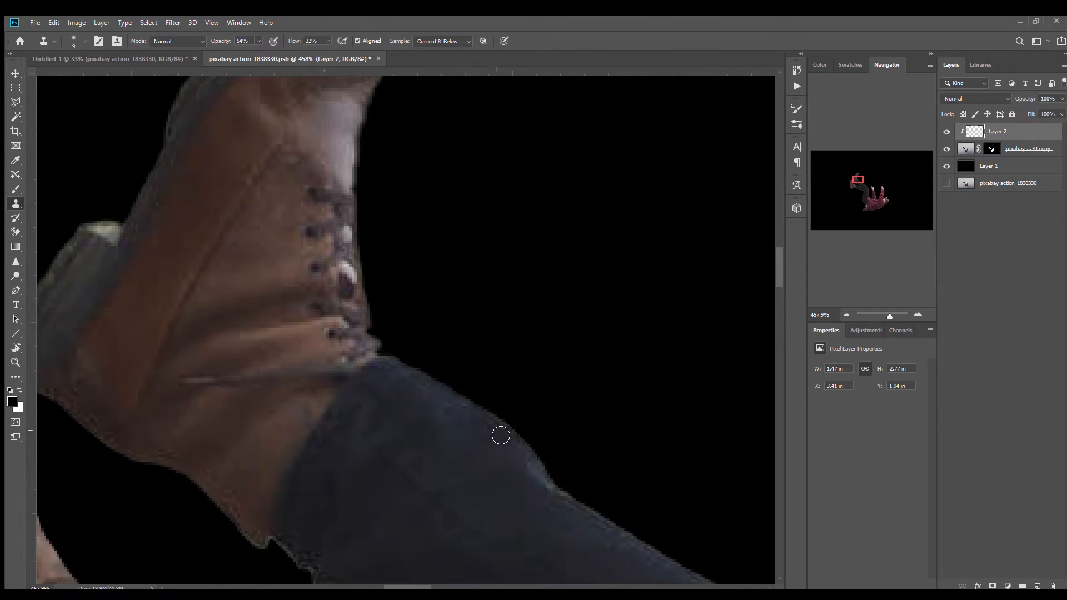
pyautogui.moveTo(536, 470); pyautogui.dragTo(559, 489)
pyautogui.moveTo(536, 515); pyautogui.dragTo(255, 384)
pyautogui.moveTo(328, 392); pyautogui.dragTo(416, 443)
pyautogui.moveTo(383, 550)
pyautogui.mouseDown()
pyautogui.moveTo(490, 428)
pyautogui.moveTo(572, 421)
pyautogui.mouseUp()
pyautogui.keyDown('alt'); pyautogui.click(225, 270); pyautogui.keyUp('alt')
pyautogui.moveTo(196, 292)
pyautogui.mouseDown()
pyautogui.moveTo(289, 388)
pyautogui.moveTo(315, 369)
pyautogui.moveTo(352, 436)
pyautogui.moveTo(460, 521)
pyautogui.moveTo(436, 502)
pyautogui.mouseUp()
pyautogui.moveTo(154, 256); pyautogui.dragTo(181, 283)
# - Sample the trouser fabric and clone it over the fringe around the knee and down the front of the thigh
pyautogui.moveTo(622, 383); pyautogui.dragTo(257, 234)
pyautogui.keyDown('alt'); pyautogui.click(368, 283); pyautogui.keyUp('alt')
pyautogui.moveTo(376, 231)
pyautogui.mouseDown()
pyautogui.moveTo(608, 385)
pyautogui.moveTo(429, 157)
pyautogui.mouseUp()
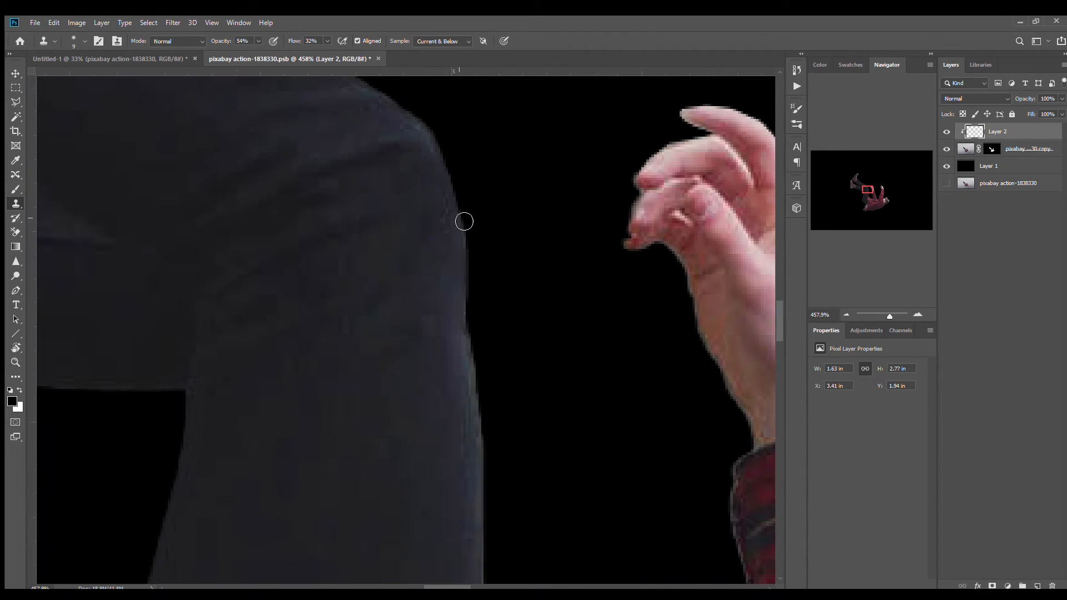
pyautogui.scroll(-5, 438, 259)
# - Clone plaid fabric over the light fringes along the shirt's front edge and the adjoining sleeve near the thigh
pyautogui.moveTo(436, 241); pyautogui.dragTo(307, 119)
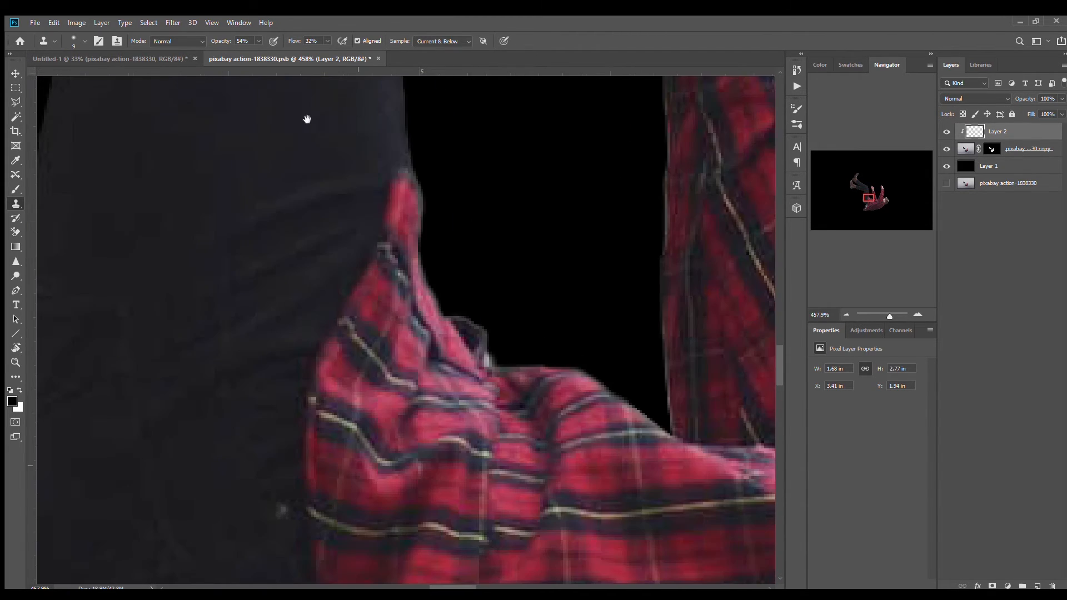
pyautogui.moveTo(405, 172)
pyautogui.mouseDown()
pyautogui.moveTo(495, 361)
pyautogui.moveTo(672, 441)
pyautogui.mouseUp()
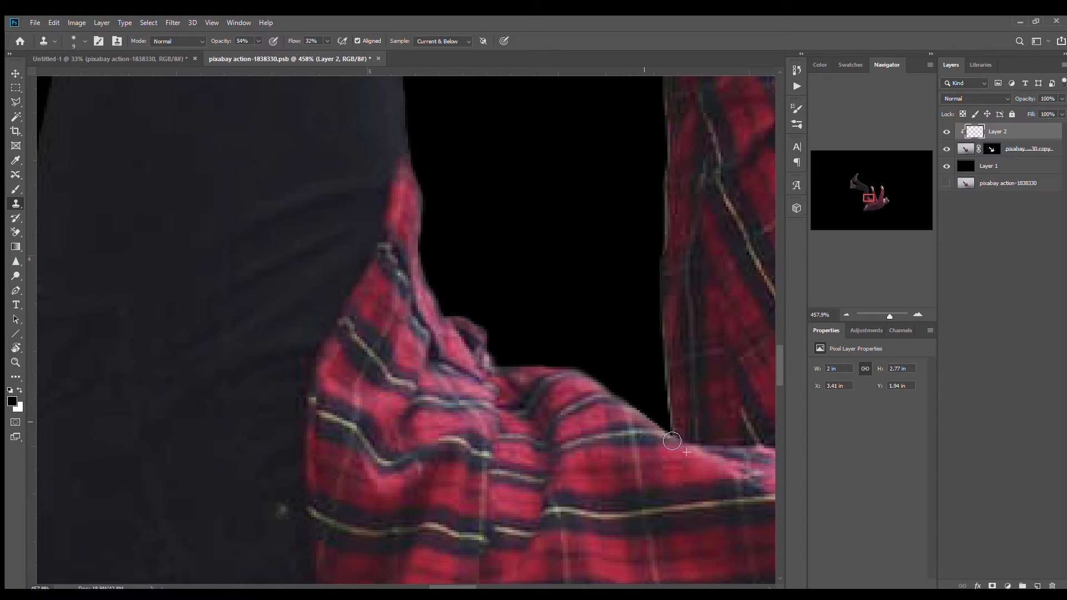
pyautogui.keyDown('alt'); pyautogui.click(691, 353); pyautogui.keyUp('alt')
pyautogui.moveTo(652, 351)
pyautogui.mouseDown()
pyautogui.moveTo(662, 352)
pyautogui.moveTo(671, 390)
pyautogui.mouseUp()
pyautogui.moveTo(661, 182); pyautogui.dragTo(664, 232)
pyautogui.moveTo(721, 159); pyautogui.dragTo(661, 347)
pyautogui.keyDown('alt'); pyautogui.click(641, 371); pyautogui.keyUp('alt')
pyautogui.moveTo(604, 317)
pyautogui.mouseDown()
pyautogui.moveTo(603, 351)
pyautogui.moveTo(563, 273)
pyautogui.mouseUp()
# - Clone skin tones over the light fringe around the fingers and wrist of the hand nearer the legs
pyautogui.scroll(4, 589, 311)
pyautogui.keyDown('alt'); pyautogui.click(554, 193); pyautogui.keyUp('alt')
pyautogui.moveTo(505, 145); pyautogui.dragTo(535, 257)
pyautogui.moveTo(555, 292); pyautogui.dragTo(551, 282)
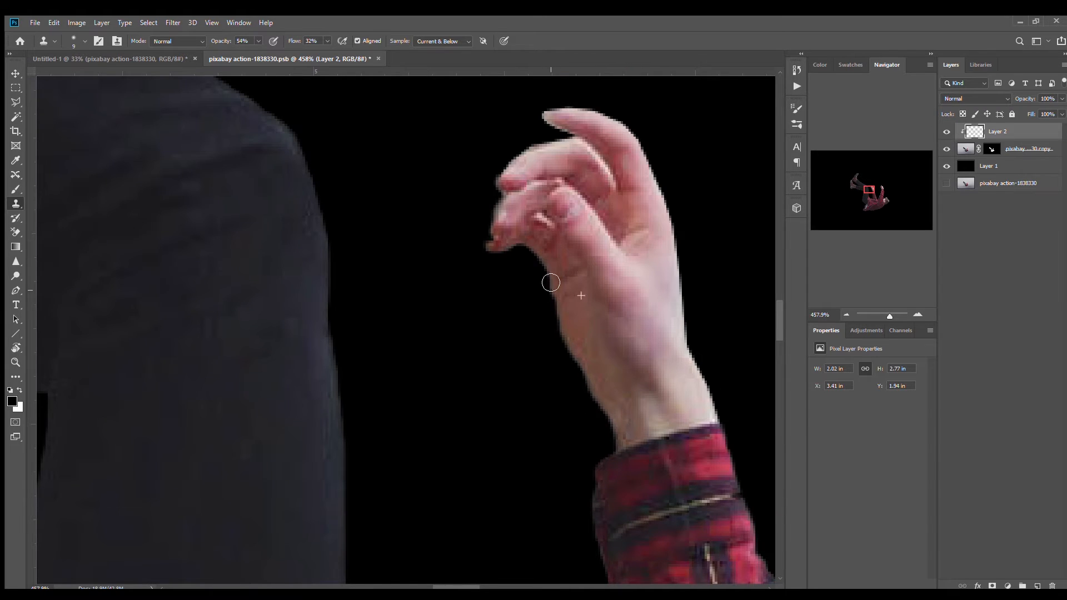
pyautogui.moveTo(493, 246)
pyautogui.mouseDown()
pyautogui.moveTo(506, 202)
pyautogui.moveTo(561, 150)
pyautogui.moveTo(610, 183)
pyautogui.moveTo(570, 131)
pyautogui.moveTo(636, 144)
pyautogui.moveTo(665, 204)
pyautogui.moveTo(715, 414)
pyautogui.mouseUp()
# - Clone over the fringes along the back of that hand and down its plaid sleeve, resampling nearby texture
pyautogui.keyDown('alt'); pyautogui.click(612, 145); pyautogui.keyUp('alt')
pyautogui.moveTo(688, 506); pyautogui.dragTo(482, 408)
pyautogui.moveTo(508, 293)
pyautogui.mouseDown()
pyautogui.moveTo(589, 533)
pyautogui.moveTo(435, 346)
pyautogui.mouseUp()
pyautogui.keyDown('alt'); pyautogui.click(502, 388); pyautogui.keyUp('alt')
pyautogui.moveTo(441, 363)
pyautogui.mouseDown()
pyautogui.moveTo(473, 441)
pyautogui.moveTo(381, 246)
pyautogui.mouseUp()
pyautogui.moveTo(371, 247)
pyautogui.mouseDown()
pyautogui.moveTo(424, 336)
pyautogui.moveTo(474, 502)
pyautogui.moveTo(411, 428)
pyautogui.mouseUp()
pyautogui.moveTo(412, 427); pyautogui.dragTo(424, 468)
pyautogui.keyDown('alt'); pyautogui.click(465, 470); pyautogui.keyUp('alt')
pyautogui.moveTo(453, 445); pyautogui.dragTo(547, 209)
# - Clone plaid fabric over the fringe along the inner edge of the sleeve nearer the head, up to its cuff
pyautogui.keyDown('alt'); pyautogui.click(495, 395); pyautogui.keyUp('alt')
pyautogui.moveTo(462, 395); pyautogui.dragTo(575, 152)
pyautogui.moveTo(580, 144)
pyautogui.mouseDown()
pyautogui.moveTo(508, 395)
pyautogui.moveTo(595, 157)
pyautogui.mouseUp()
pyautogui.moveTo(573, 232); pyautogui.dragTo(604, 111)
pyautogui.moveTo(607, 100)
pyautogui.mouseDown()
pyautogui.moveTo(583, 269)
pyautogui.moveTo(603, 168)
pyautogui.mouseUp()
pyautogui.moveTo(637, 168); pyautogui.dragTo(646, 310)
pyautogui.moveTo(616, 338)
pyautogui.mouseDown()
pyautogui.moveTo(635, 297)
pyautogui.moveTo(615, 334)
pyautogui.mouseUp()
# - Clone skin tones over the light fringes around the fingers, thumb and wrist of the hand nearer the head
pyautogui.keyDown('alt'); pyautogui.click(622, 236); pyautogui.keyUp('alt')
pyautogui.moveTo(589, 240)
pyautogui.mouseDown()
pyautogui.moveTo(551, 193)
pyautogui.moveTo(563, 214)
pyautogui.moveTo(595, 204)
pyautogui.moveTo(685, 274)
pyautogui.mouseUp()
pyautogui.keyDown('alt'); pyautogui.click(586, 224); pyautogui.keyUp('alt')
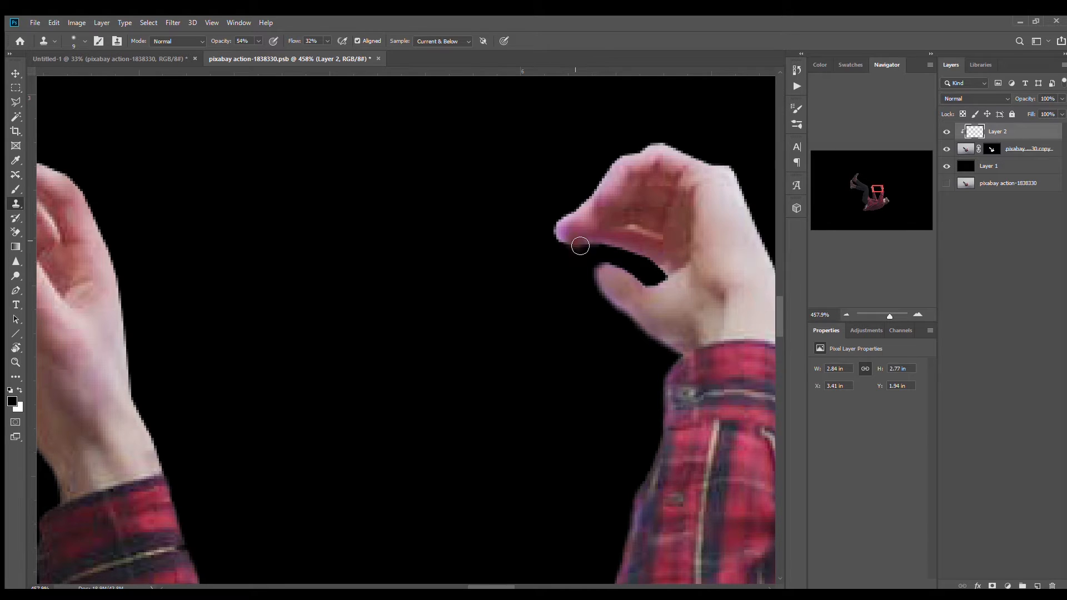
pyautogui.keyDown('alt'); pyautogui.click(659, 260); pyautogui.keyUp('alt')
pyautogui.moveTo(579, 246)
pyautogui.mouseDown()
pyautogui.moveTo(562, 238)
pyautogui.moveTo(568, 222)
pyautogui.mouseUp()
pyautogui.moveTo(624, 170); pyautogui.dragTo(602, 178)
pyautogui.keyDown('alt'); pyautogui.click(682, 239); pyautogui.keyUp('alt')
pyautogui.moveTo(653, 149)
pyautogui.mouseDown()
pyautogui.moveTo(708, 165)
pyautogui.moveTo(773, 254)
pyautogui.moveTo(655, 192)
pyautogui.mouseUp()
pyautogui.moveTo(684, 241); pyautogui.dragTo(682, 277)
# - Clone plaid fabric over the fringe along the head-side edge of the sleeve, from the cuff down to the face
pyautogui.keyDown('alt'); pyautogui.click(655, 334); pyautogui.keyUp('alt')
pyautogui.moveTo(689, 306); pyautogui.dragTo(701, 472)
pyautogui.moveTo(701, 514)
pyautogui.mouseDown()
pyautogui.moveTo(666, 251)
pyautogui.moveTo(632, 409)
pyautogui.mouseUp()
pyautogui.moveTo(520, 455); pyautogui.dragTo(494, 313)
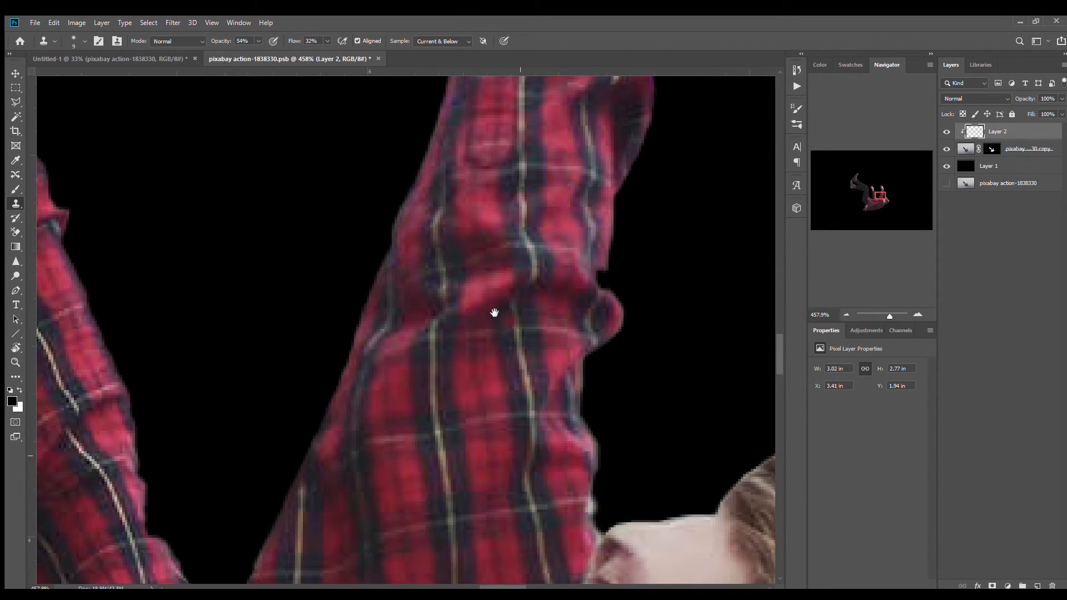
pyautogui.moveTo(582, 380); pyautogui.dragTo(590, 521)
pyautogui.moveTo(536, 503); pyautogui.dragTo(453, 295)
pyautogui.moveTo(510, 332); pyautogui.dragTo(500, 369)
# - Clone skin and hair texture over the light fringes along the forehead and the adjoining hair edge
pyautogui.keyDown('alt'); pyautogui.click(575, 330); pyautogui.keyUp('alt')
pyautogui.moveTo(545, 318)
pyautogui.mouseDown()
pyautogui.moveTo(639, 337)
pyautogui.moveTo(668, 270)
pyautogui.mouseUp()
pyautogui.keyDown('alt'); pyautogui.click(657, 301); pyautogui.keyUp('alt')
pyautogui.moveTo(678, 311); pyautogui.dragTo(580, 320)
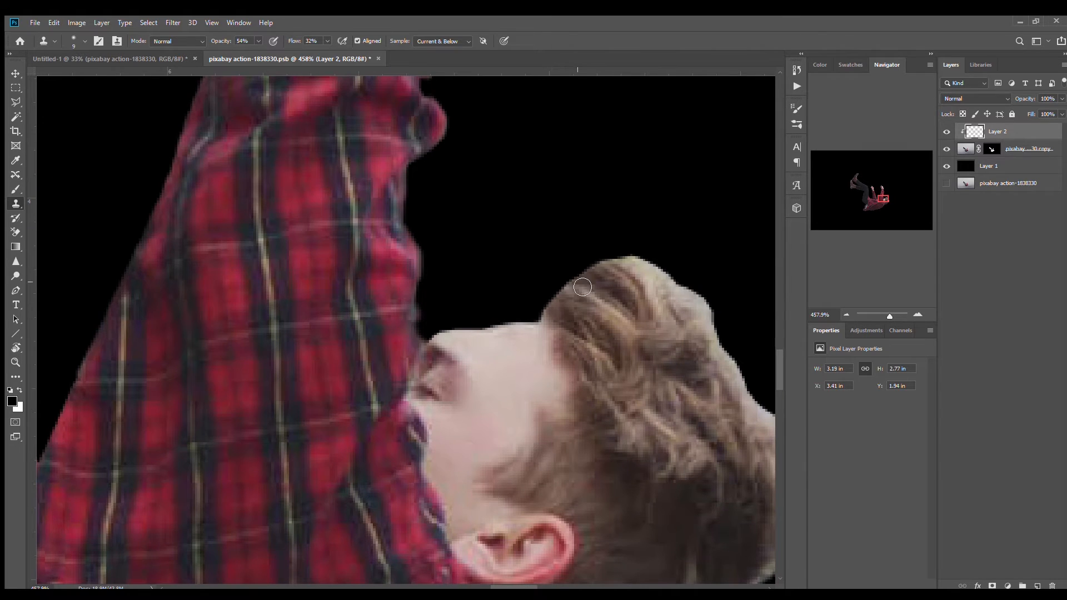
pyautogui.moveTo(628, 263); pyautogui.dragTo(688, 298)
pyautogui.moveTo(646, 345); pyautogui.dragTo(541, 324)
pyautogui.keyDown('alt'); pyautogui.click(570, 277); pyautogui.keyUp('alt')
# - Clone hair texture over the light fringe around the outer hair and the back of the head
pyautogui.moveTo(551, 243)
pyautogui.mouseDown()
pyautogui.moveTo(588, 273)
pyautogui.moveTo(634, 368)
pyautogui.mouseUp()
pyautogui.keyDown('alt'); pyautogui.click(604, 462); pyautogui.keyUp('alt')
pyautogui.moveTo(667, 401)
pyautogui.mouseDown()
pyautogui.moveTo(669, 460)
pyautogui.moveTo(605, 251)
pyautogui.mouseUp()
pyautogui.moveTo(599, 192)
pyautogui.mouseDown()
pyautogui.moveTo(614, 330)
pyautogui.moveTo(564, 388)
pyautogui.mouseUp()
pyautogui.keyDown('alt'); pyautogui.click(573, 252); pyautogui.keyUp('alt')
pyautogui.moveTo(629, 230)
pyautogui.mouseDown()
pyautogui.moveTo(612, 328)
pyautogui.moveTo(527, 418)
pyautogui.mouseUp()
pyautogui.keyDown('alt'); pyautogui.click(589, 293); pyautogui.keyUp('alt')
# - Clone nearby texture over the fringes from the neck along the shirt's shoulder and upper back
pyautogui.moveTo(419, 430); pyautogui.dragTo(558, 335)
pyautogui.keyDown('alt'); pyautogui.click(500, 355); pyautogui.keyUp('alt')
pyautogui.moveTo(500, 406)
pyautogui.mouseDown()
pyautogui.moveTo(496, 397)
pyautogui.moveTo(434, 426)
pyautogui.mouseUp()
pyautogui.moveTo(427, 434)
pyautogui.mouseDown()
pyautogui.moveTo(598, 310)
pyautogui.moveTo(598, 338)
pyautogui.mouseUp()
pyautogui.keyDown('alt'); pyautogui.click(538, 391); pyautogui.keyUp('alt')
pyautogui.moveTo(591, 378); pyautogui.dragTo(400, 508)
# - Clone dark plaid fabric over the fringe along the lower outline of the shirt's back
pyautogui.moveTo(461, 518); pyautogui.dragTo(674, 321)
pyautogui.moveTo(580, 331)
pyautogui.mouseDown()
pyautogui.moveTo(517, 372)
pyautogui.moveTo(482, 376)
pyautogui.mouseUp()
pyautogui.moveTo(341, 300); pyautogui.dragTo(506, 238)
pyautogui.moveTo(702, 289)
pyautogui.mouseDown()
pyautogui.moveTo(532, 336)
pyautogui.moveTo(599, 330)
pyautogui.moveTo(317, 381)
pyautogui.moveTo(277, 411)
pyautogui.mouseUp()
pyautogui.moveTo(555, 395)
pyautogui.mouseDown()
pyautogui.moveTo(313, 362)
pyautogui.moveTo(410, 361)
pyautogui.mouseUp()
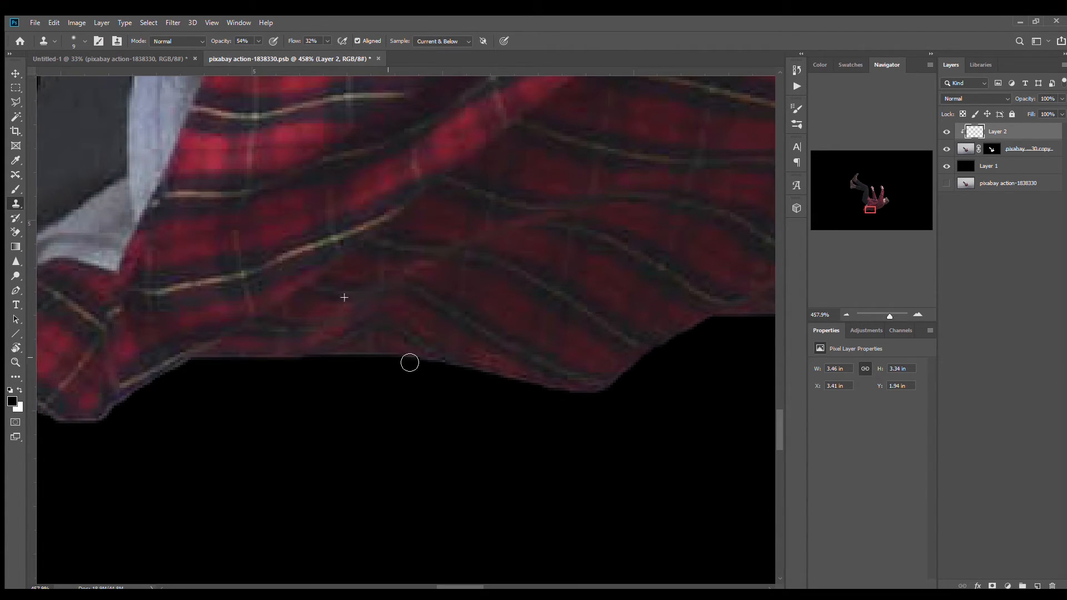
# - Clone over the remaining fringes around the shirt tail and the dark grey flap beneath the trousers
pyautogui.moveTo(181, 374)
pyautogui.mouseDown()
pyautogui.moveTo(545, 350)
pyautogui.moveTo(385, 389)
pyautogui.mouseUp()
pyautogui.moveTo(281, 311); pyautogui.dragTo(377, 198)
pyautogui.moveTo(699, 237); pyautogui.dragTo(721, 448)
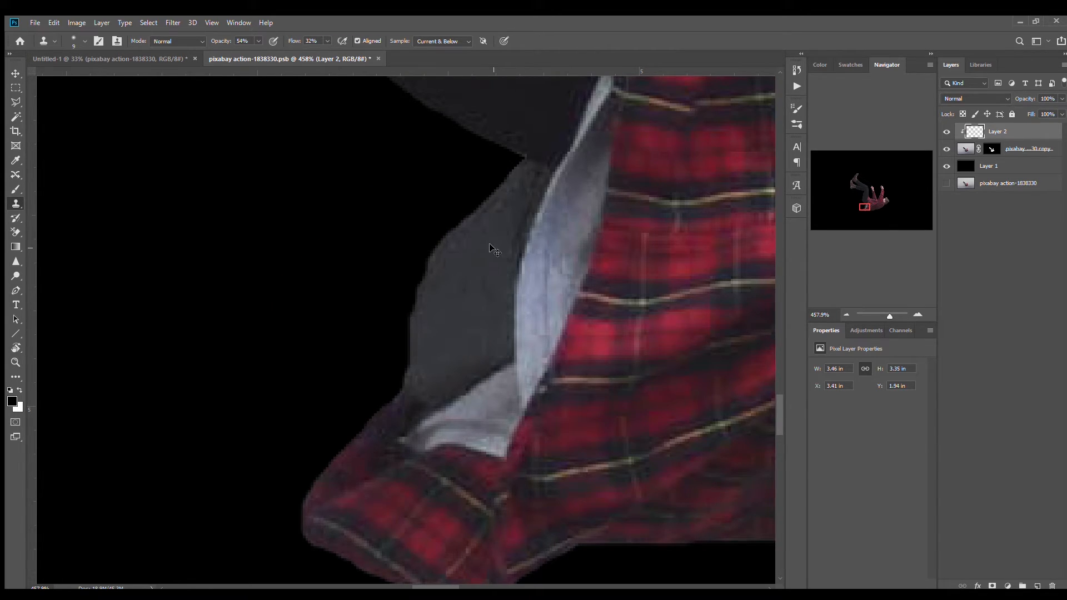
pyautogui.moveTo(549, 260); pyautogui.dragTo(462, 254)
# - Set the blend mode of the clipped clone layer to Darken and deselect the layers
pyautogui.moveTo(706, 166); pyautogui.dragTo(605, 378)
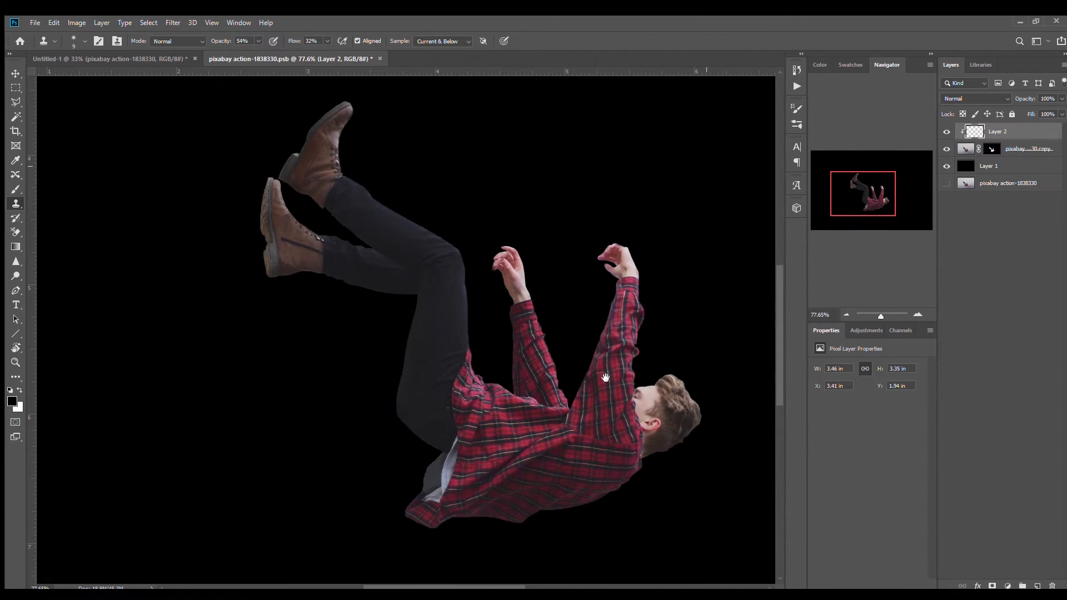
pyautogui.moveTo(478, 326)
pyautogui.mouseDown()
pyautogui.moveTo(488, 357)
pyautogui.moveTo(461, 323)
pyautogui.mouseUp()
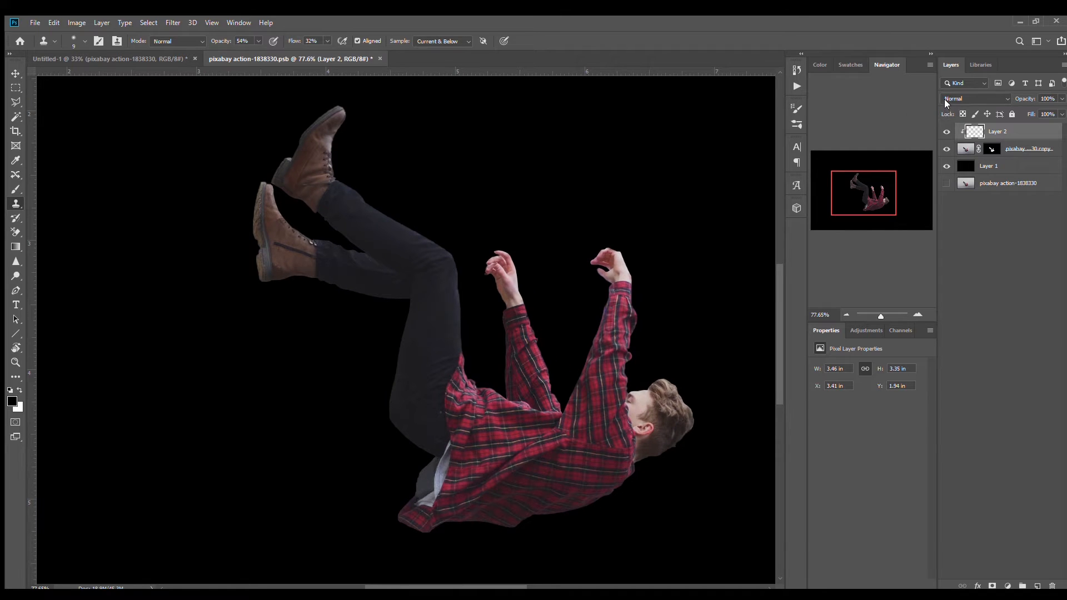
pyautogui.scroll(-2, 944, 98)
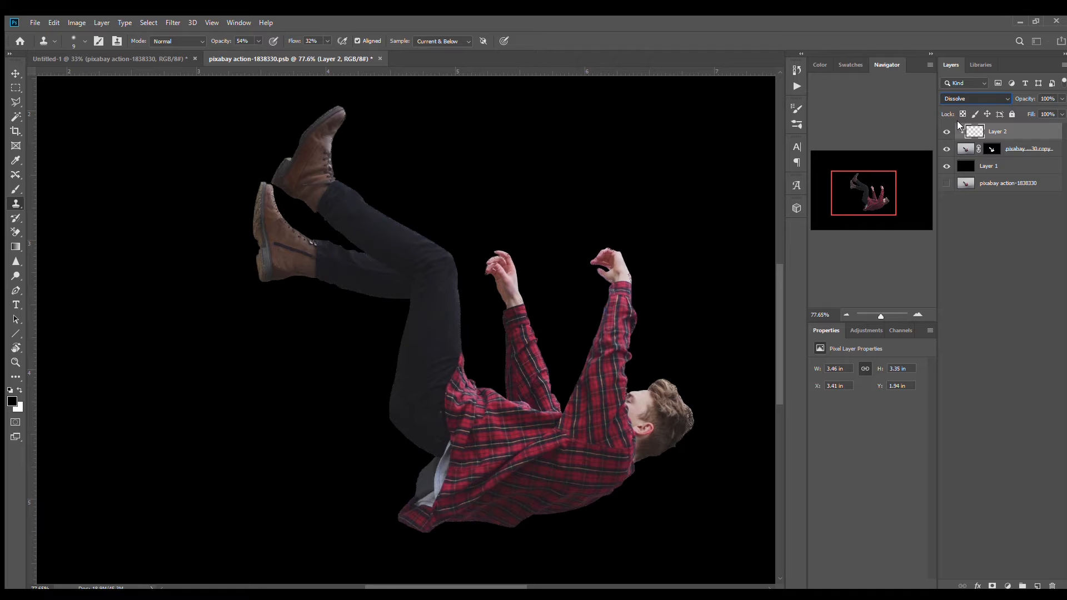
pyautogui.press('Up')
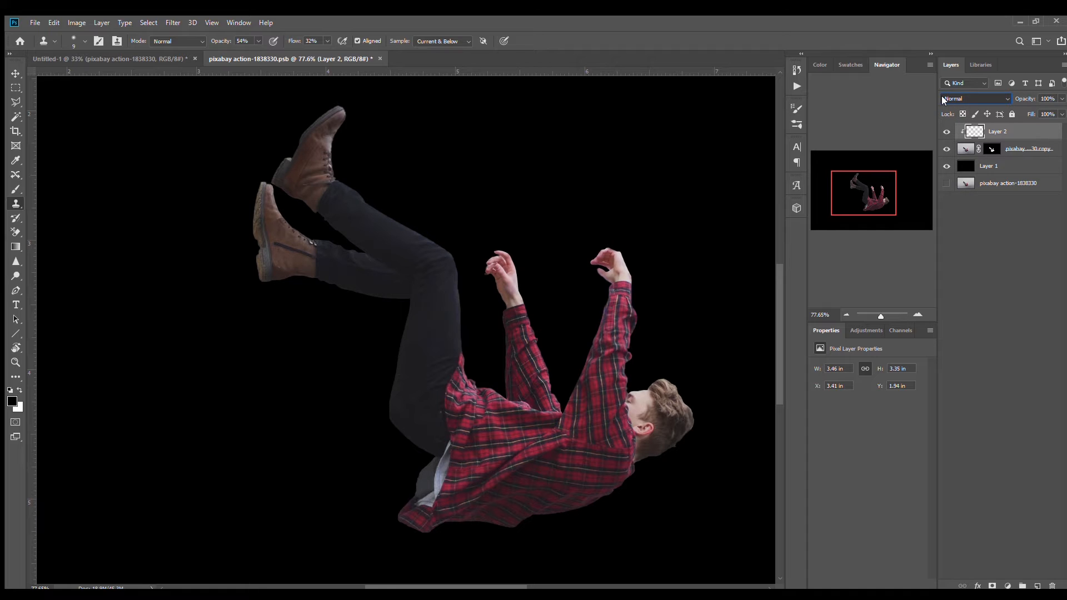
pyautogui.press('Down')
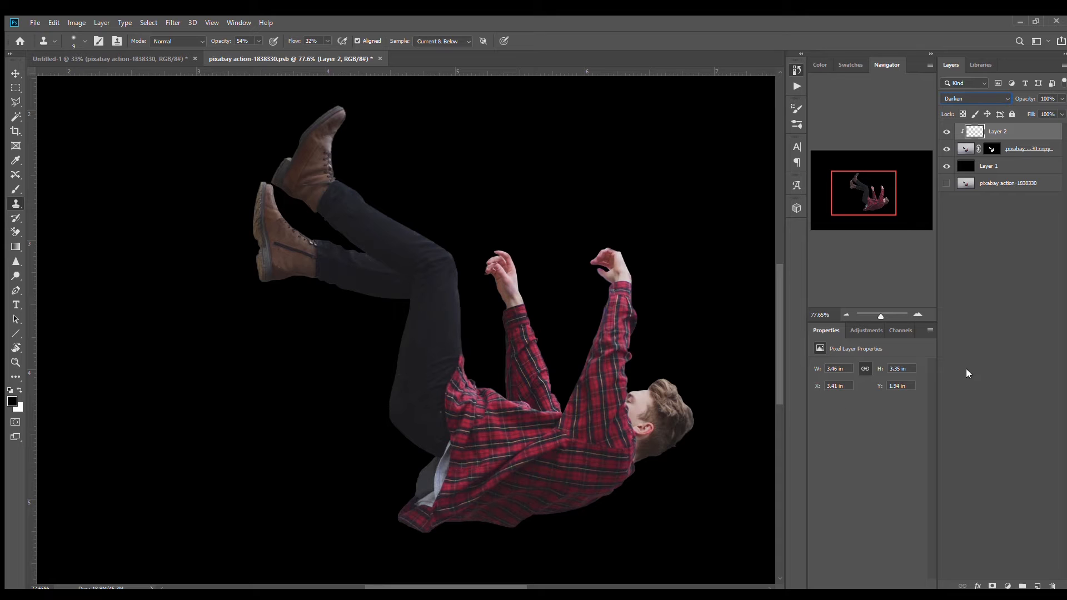
pyautogui.click(1005, 309)
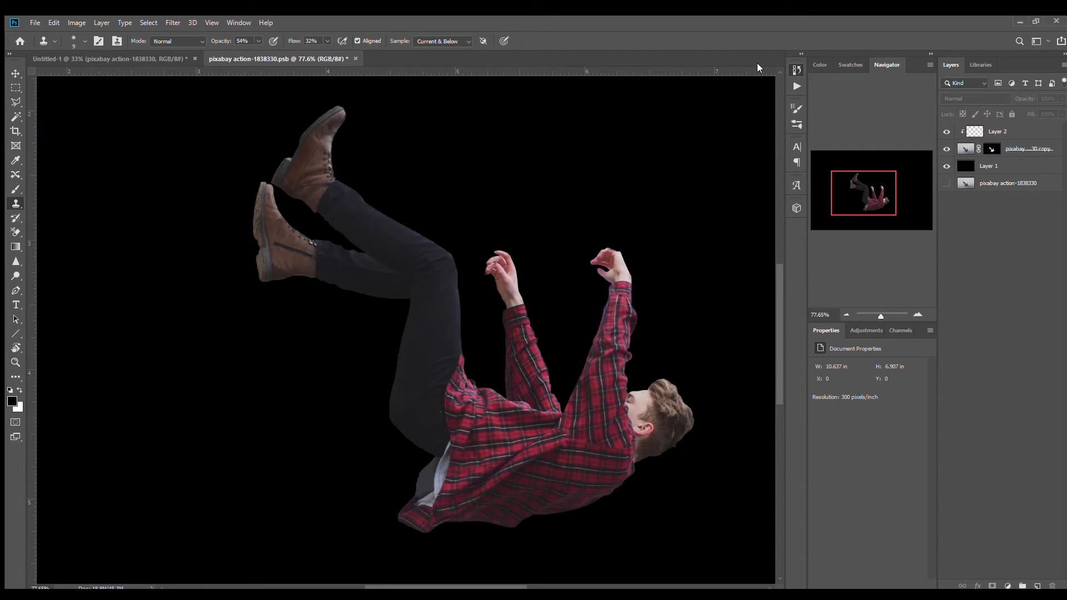
# - Compare the cutout with and without Layer 2's cloning, and examine the man's edges around the legs, hands and sleeves
pyautogui.click(947, 131)
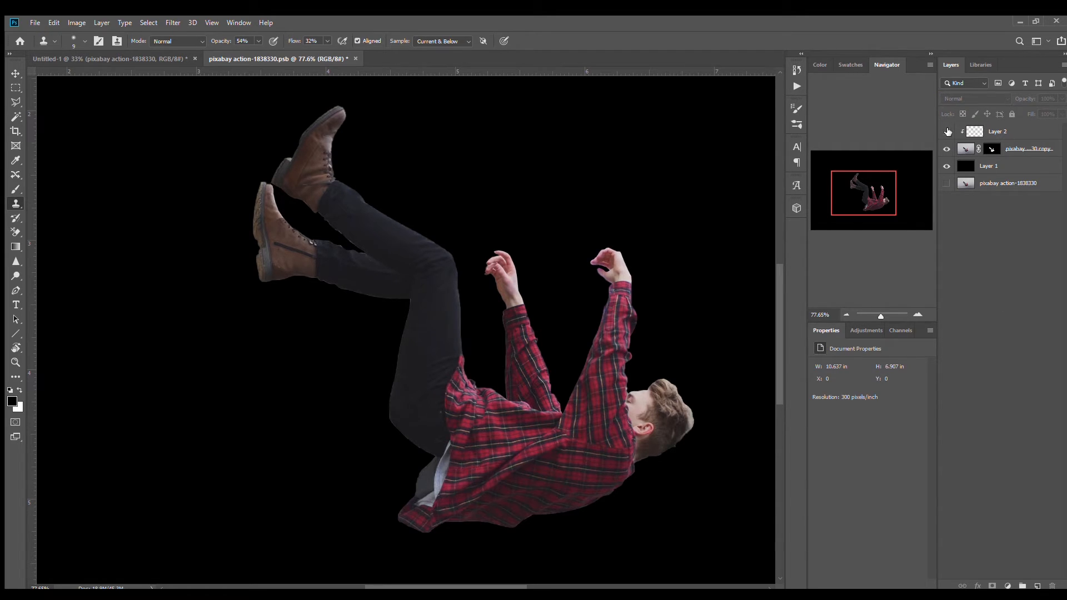
pyautogui.click(947, 131)
pyautogui.click(947, 131)
pyautogui.click(947, 131)
pyautogui.click(948, 131)
pyautogui.click(947, 131)
pyautogui.moveTo(870, 211); pyautogui.dragTo(873, 209)
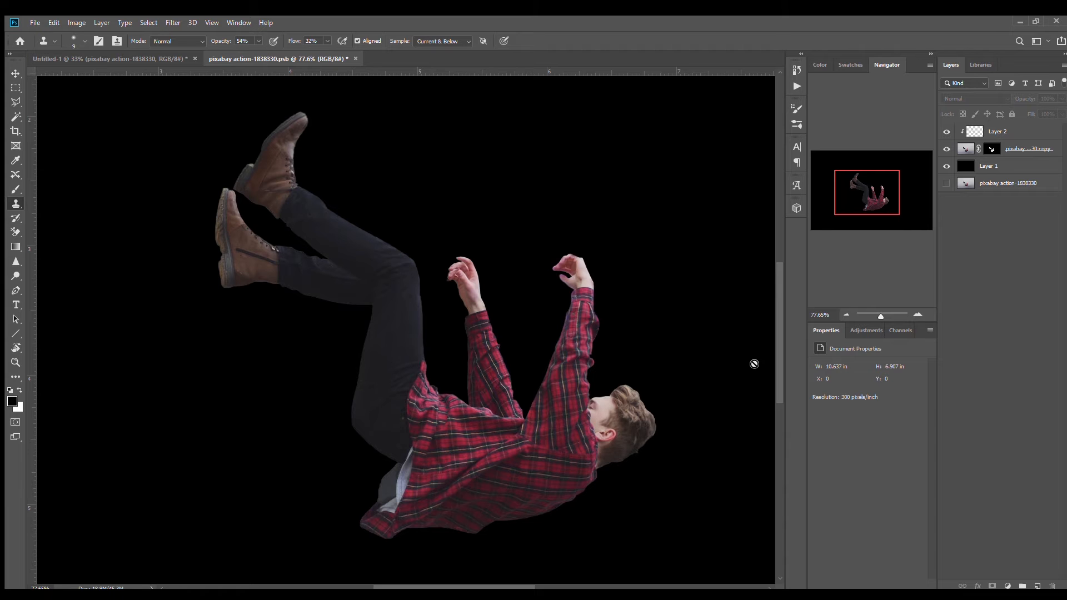
pyautogui.click(915, 315)
pyautogui.click(916, 315)
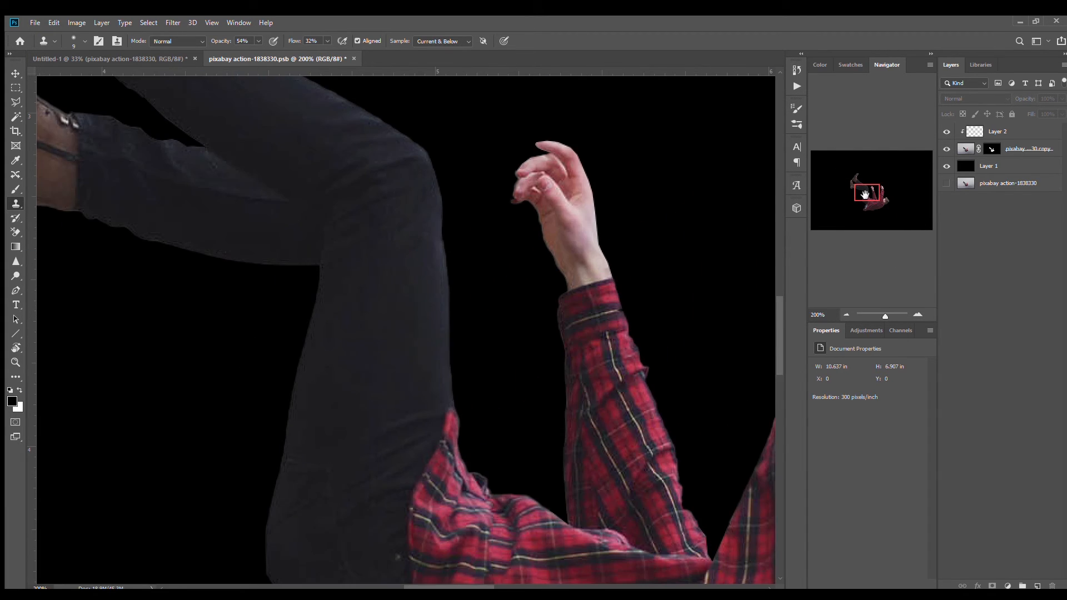
pyautogui.moveTo(864, 194)
pyautogui.mouseDown()
pyautogui.moveTo(886, 201)
pyautogui.moveTo(870, 179)
pyautogui.mouseUp()
pyautogui.click(845, 315)
pyautogui.click(846, 314)
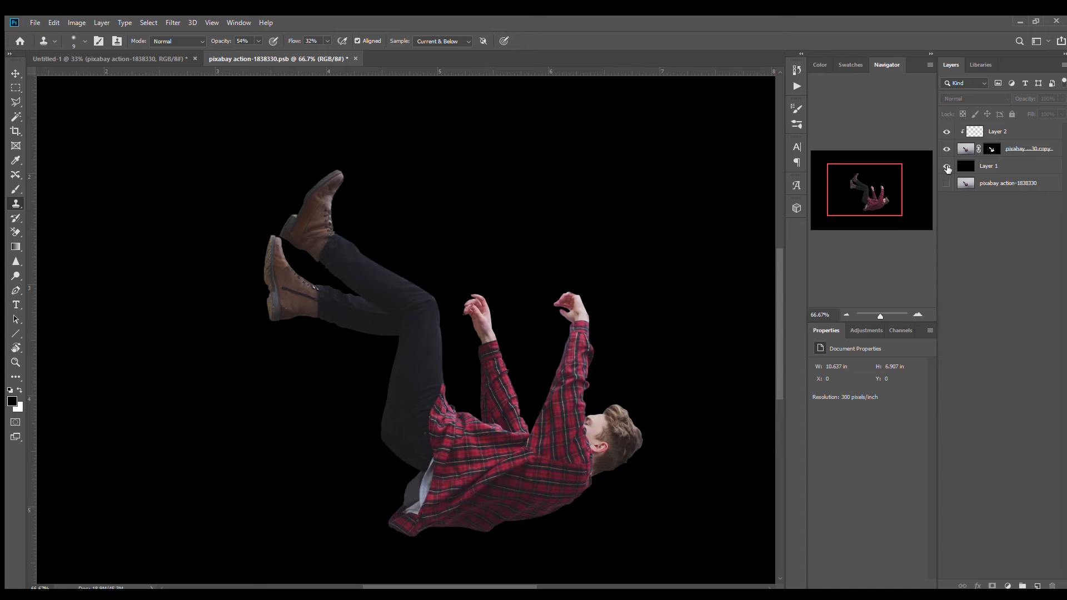
# - Hide the black Layer 1 so the cutout has a transparent background, and save the smart object's contents
pyautogui.click(946, 166)
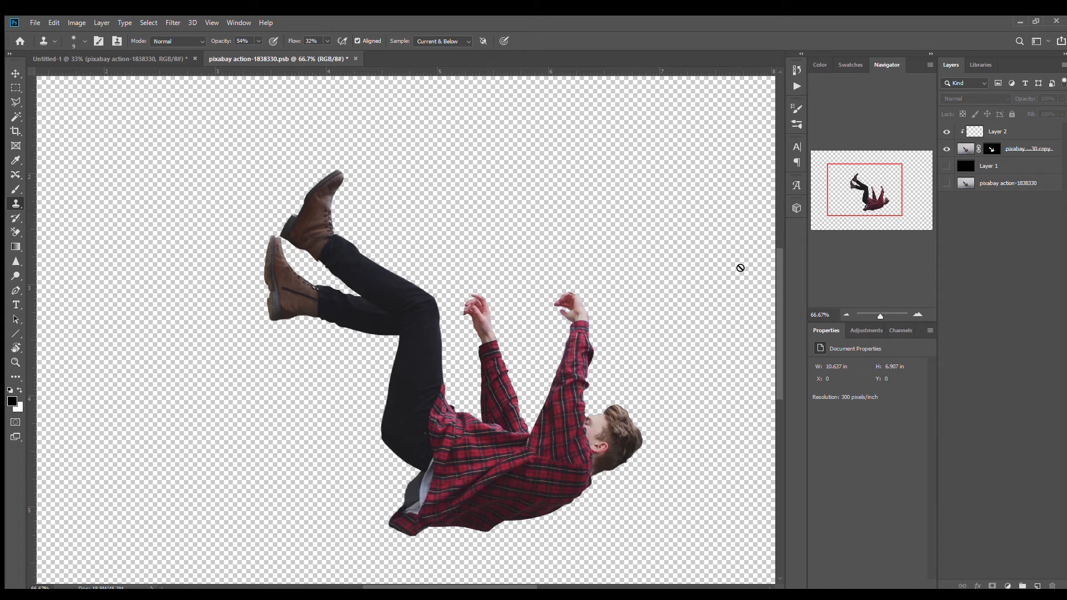
pyautogui.moveTo(873, 204); pyautogui.dragTo(876, 206)
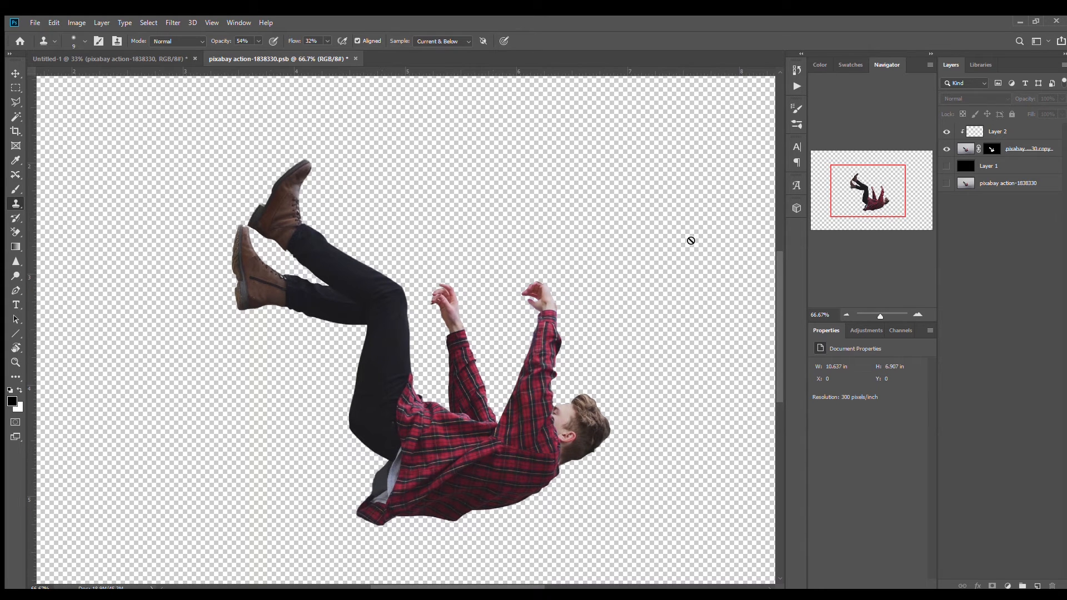
pyautogui.hotkey('ctrl', 's')
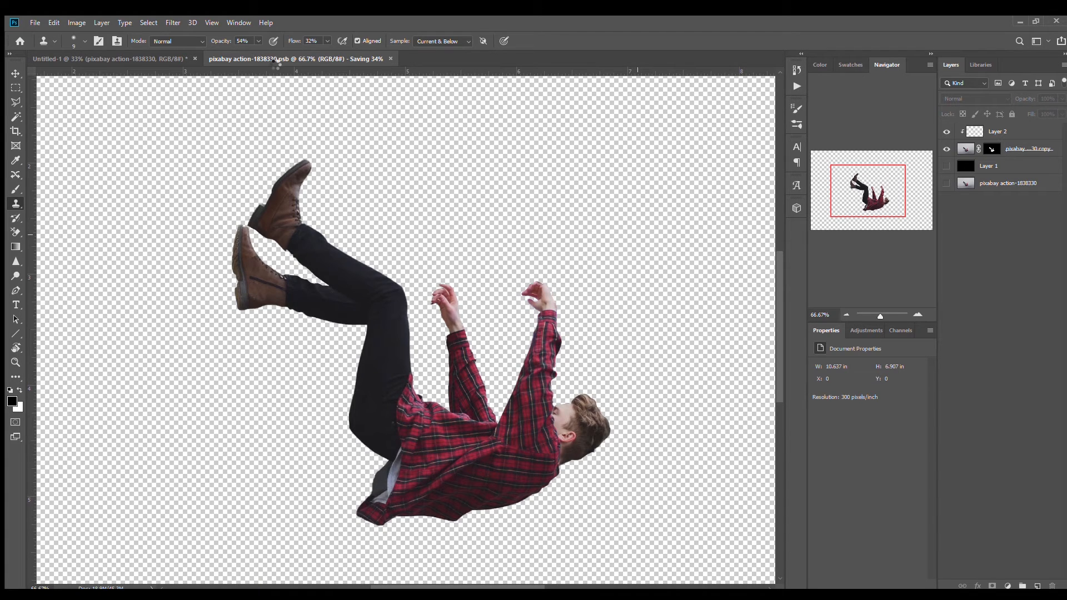
# - Show the falling man layer in the Untitled-1 document, scale it to 115.32%, and reposition it over the middle of the sky
pyautogui.click(142, 58)
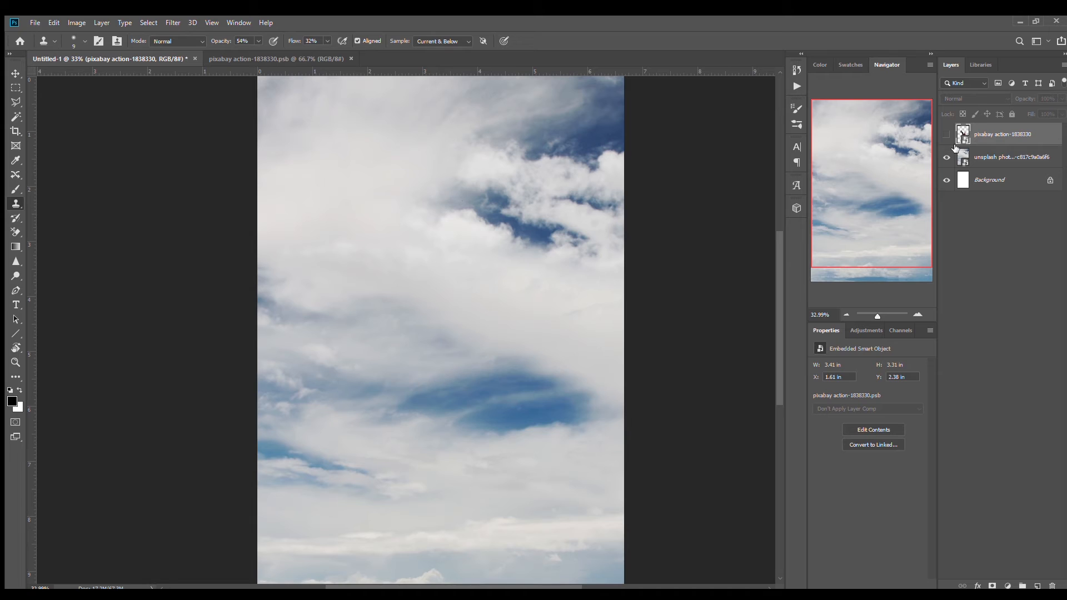
pyautogui.click(946, 135)
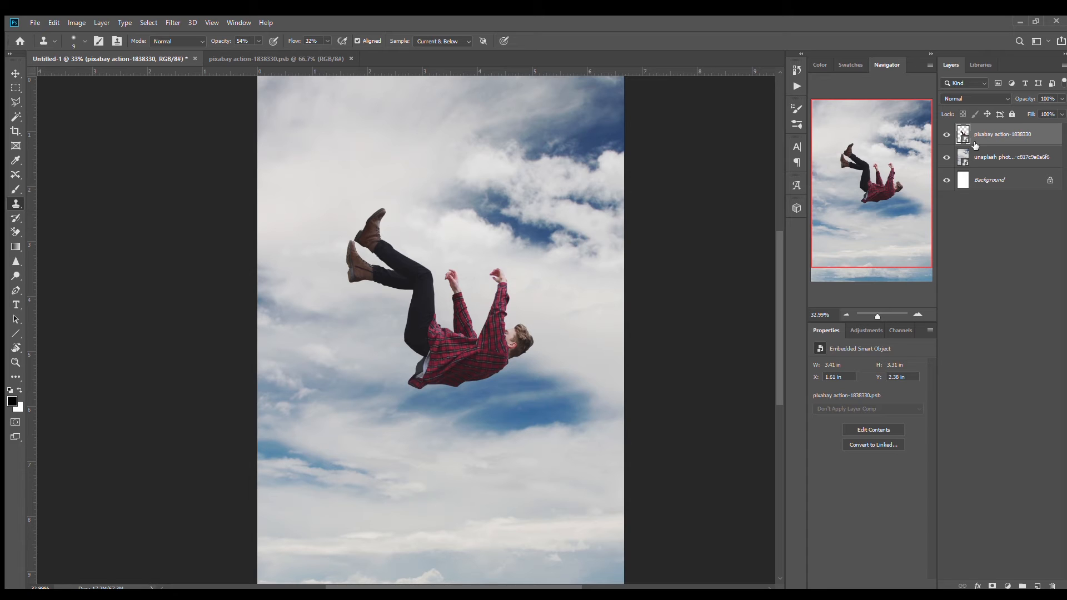
pyautogui.hotkey('ctrl', 't')
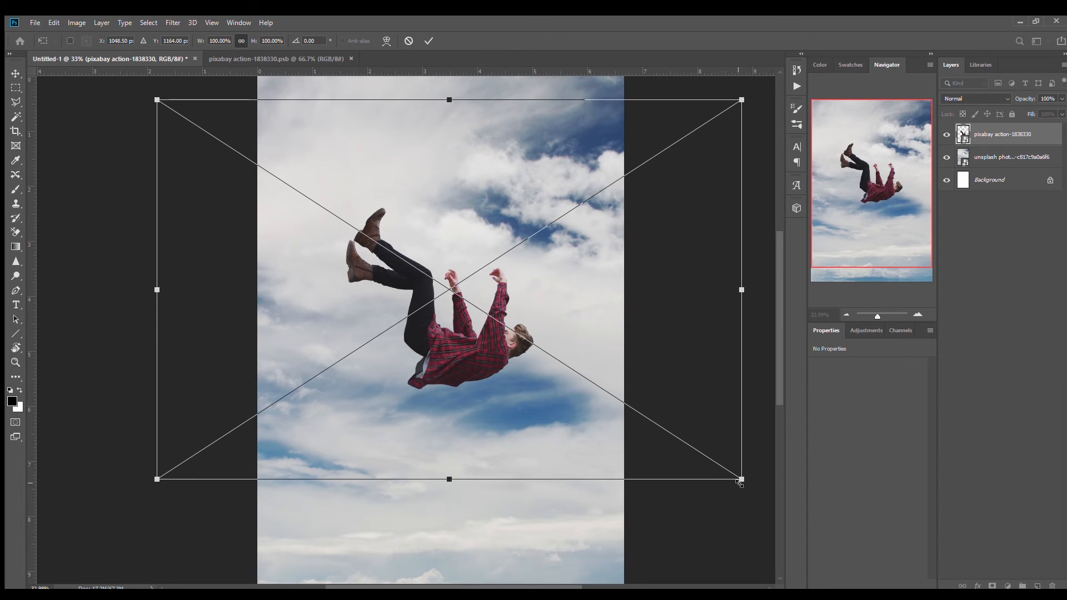
pyautogui.moveTo(742, 479); pyautogui.dragTo(816, 543)
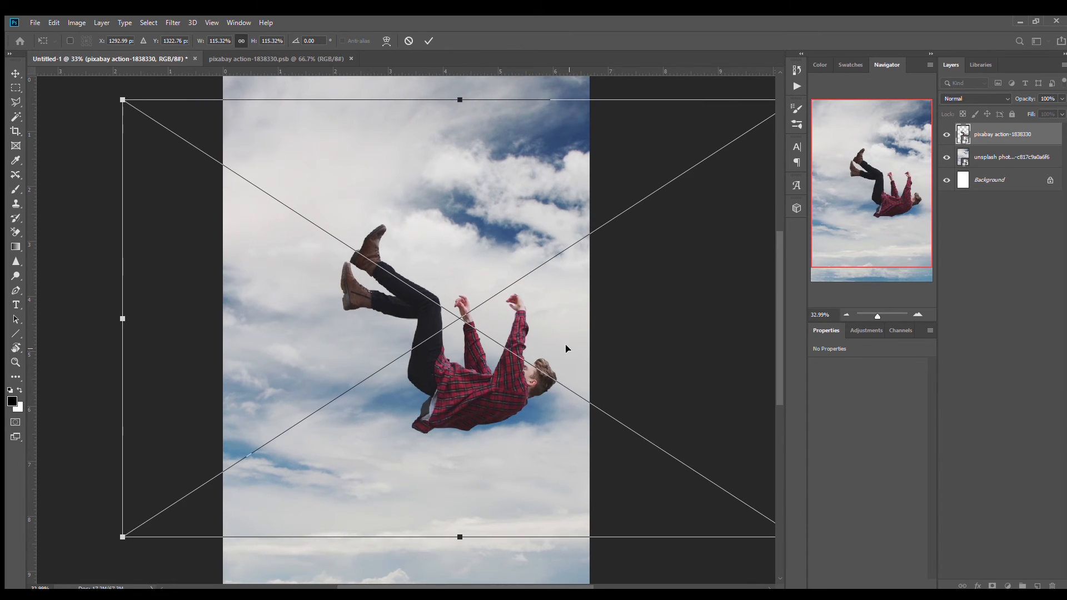
pyautogui.moveTo(565, 350); pyautogui.dragTo(522, 336)
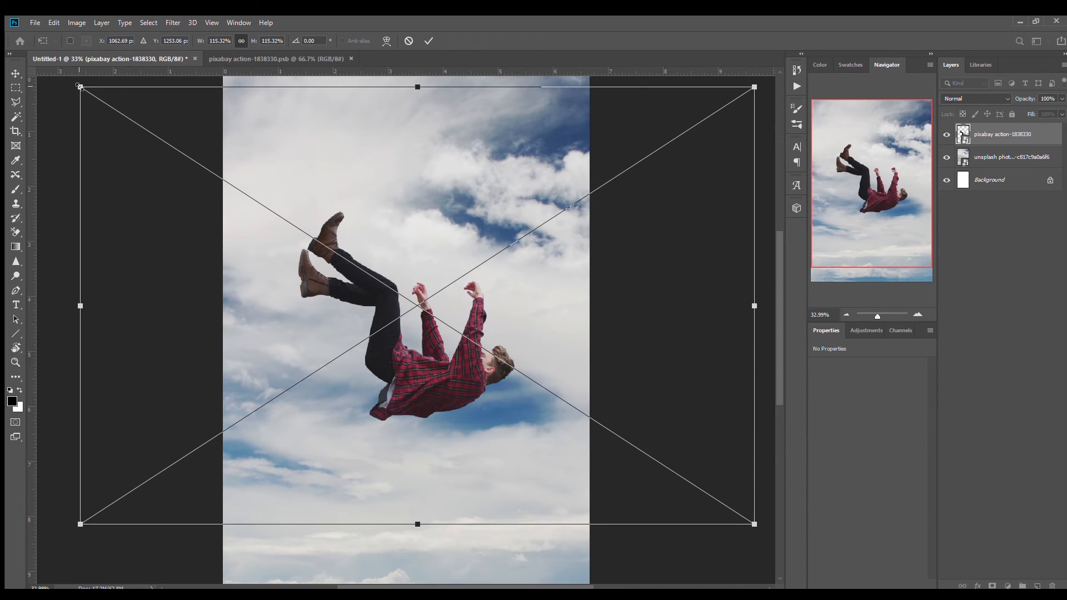
pyautogui.click(428, 41)
pyautogui.press('s')
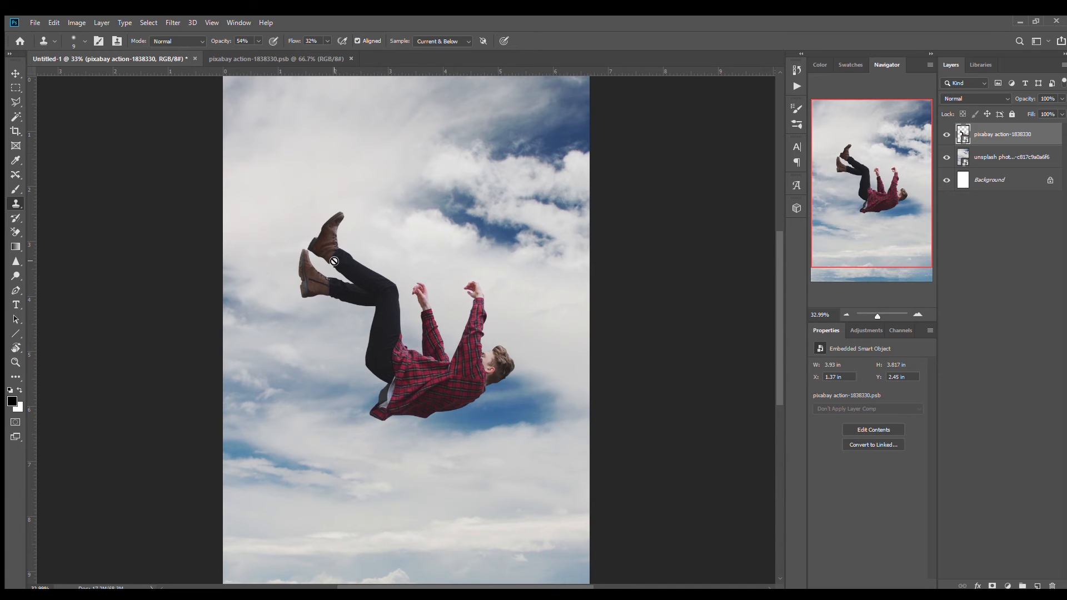
# - Make a pixel-layer copy of the falling man and shrink it to about 24.8% width and 24.4% height
pyautogui.hotkey('ctrl', 'j')
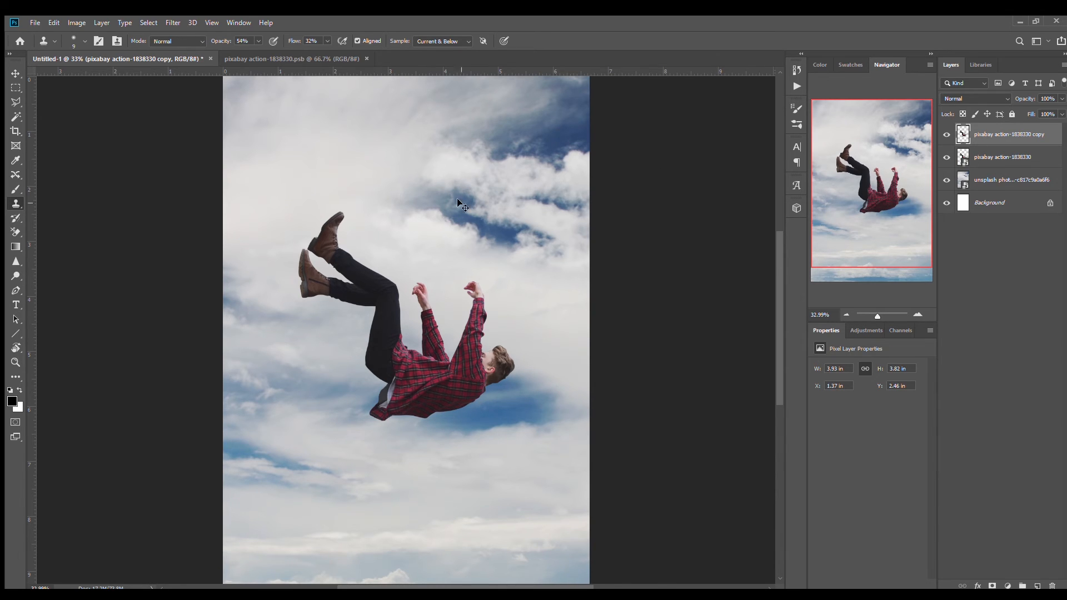
pyautogui.hotkey('ctrl', 't')
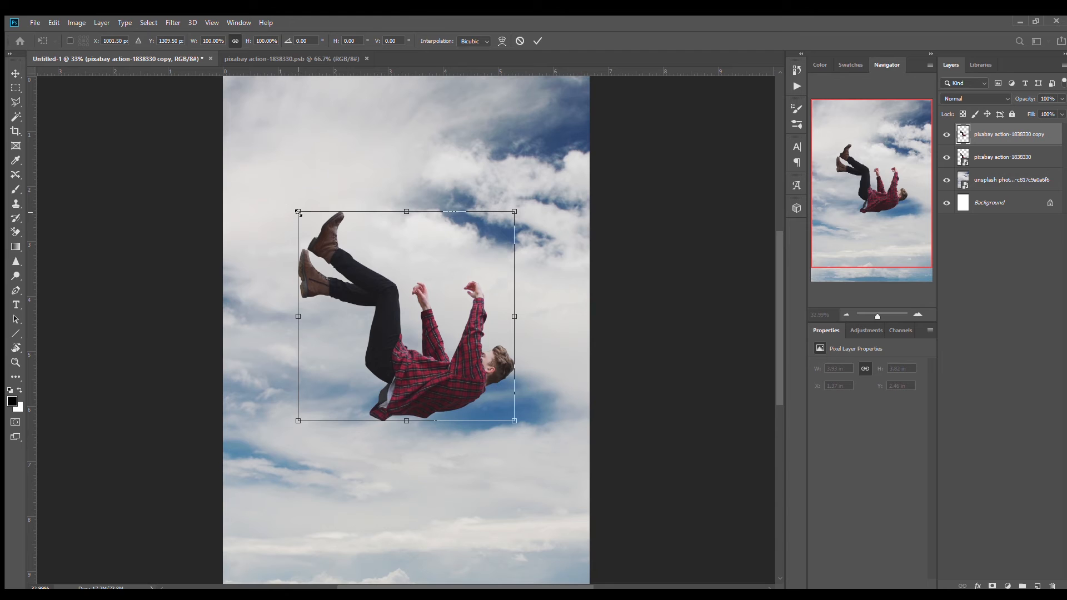
pyautogui.moveTo(298, 212); pyautogui.dragTo(443, 354)
pyautogui.moveTo(489, 407); pyautogui.dragTo(433, 472)
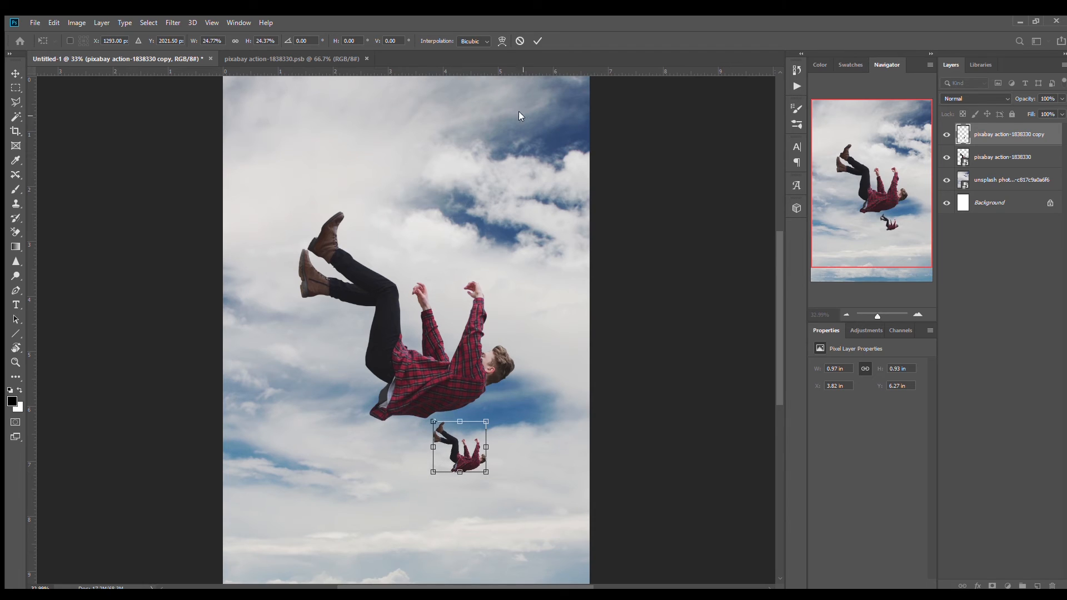
pyautogui.click(537, 40)
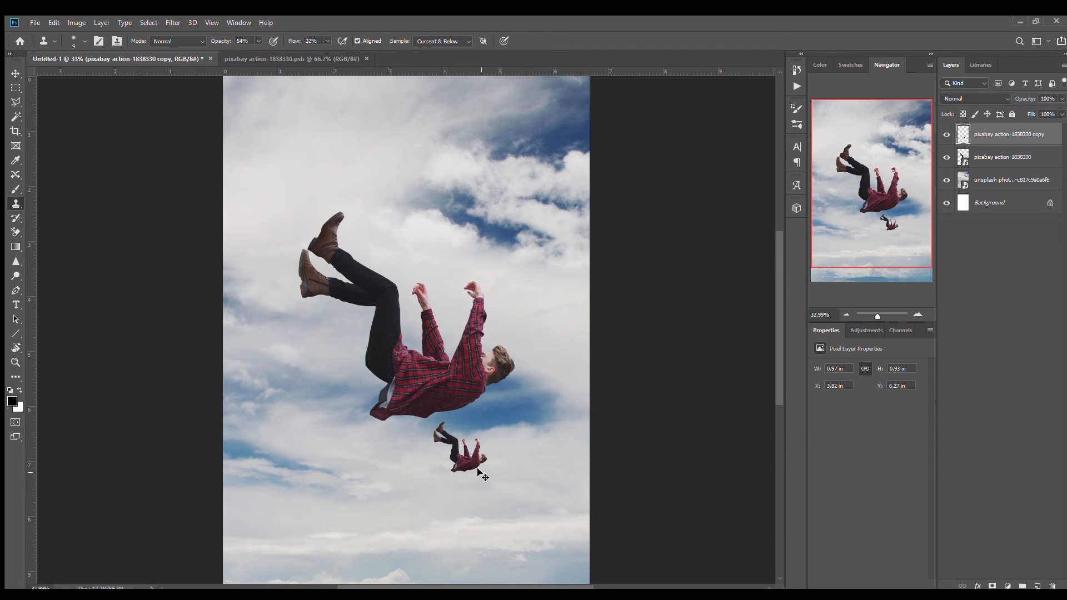
# - Enlarge the shrunken copy to about 5.29 by 5.06 in, inspect its sharpness, and delete the copy layer
pyautogui.hotkey('ctrl', 't')
pyautogui.moveTo(434, 424); pyautogui.dragTo(196, 194)
pyautogui.moveTo(365, 396); pyautogui.dragTo(452, 277)
pyautogui.click(536, 39)
pyautogui.press('s')
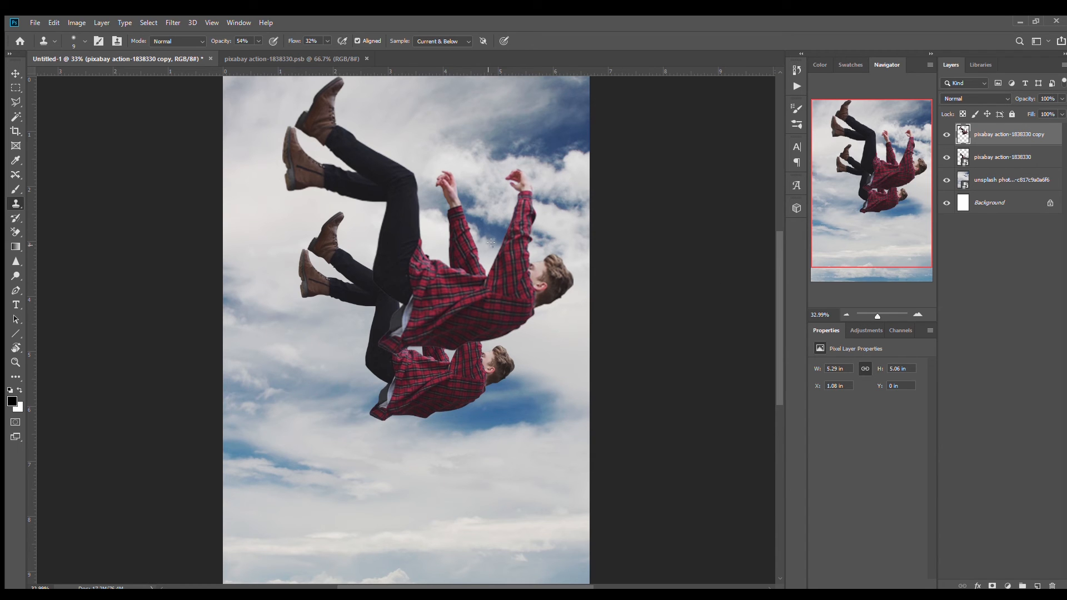
pyautogui.moveTo(459, 227); pyautogui.dragTo(522, 226)
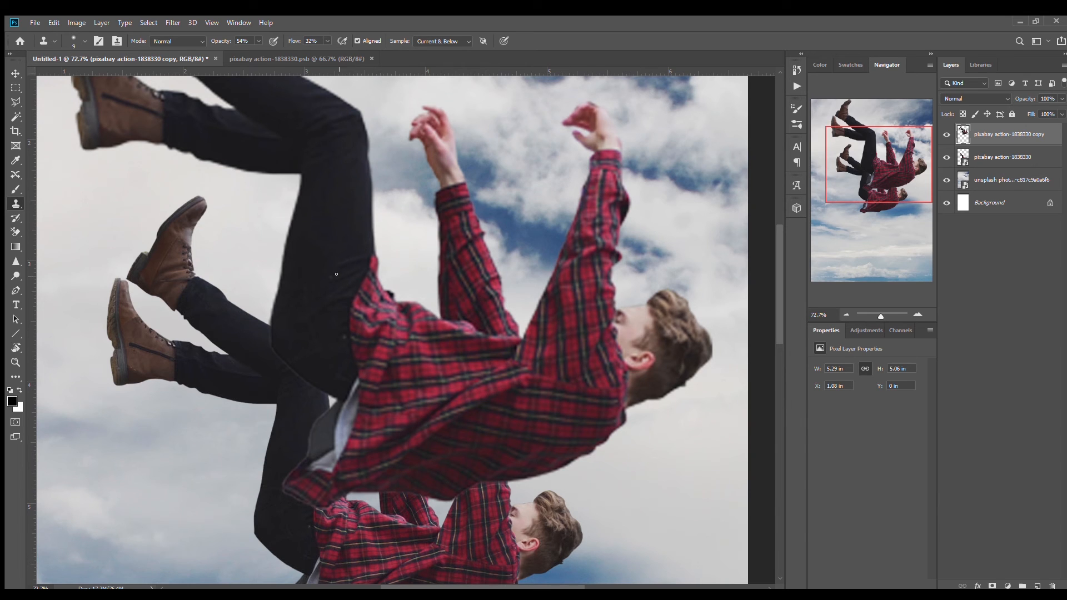
pyautogui.moveTo(993, 139); pyautogui.dragTo(1051, 586)
# - Scale the falling man smart object down to 6.32%
pyautogui.hotkey('ctrl', 't')
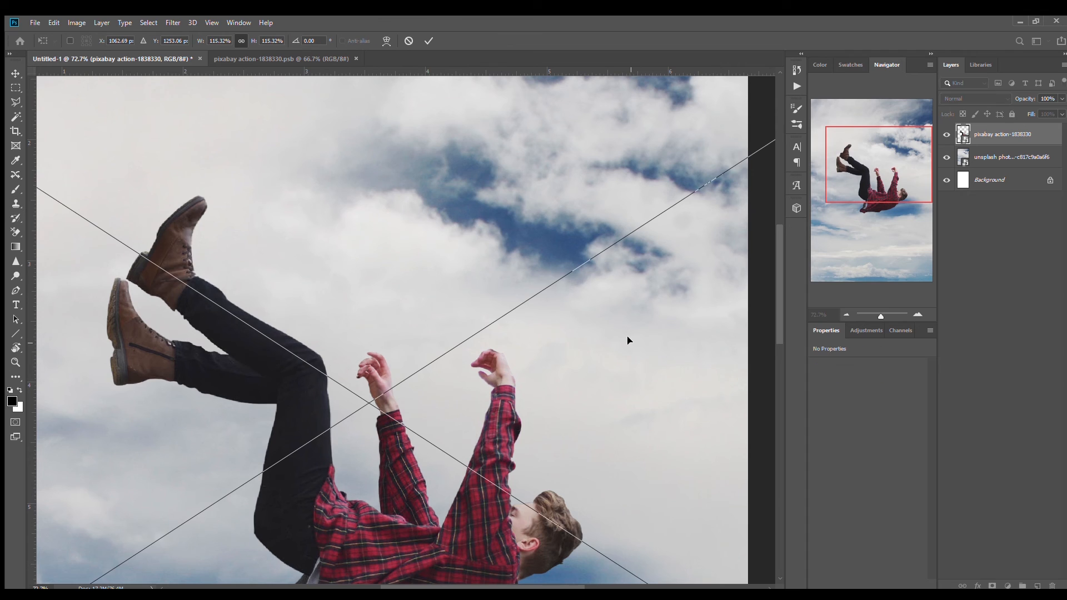
pyautogui.moveTo(199, 43)
pyautogui.mouseDown()
pyautogui.moveTo(155, 42)
pyautogui.moveTo(195, 42)
pyautogui.moveTo(182, 42)
pyautogui.mouseUp()
pyautogui.click(428, 40)
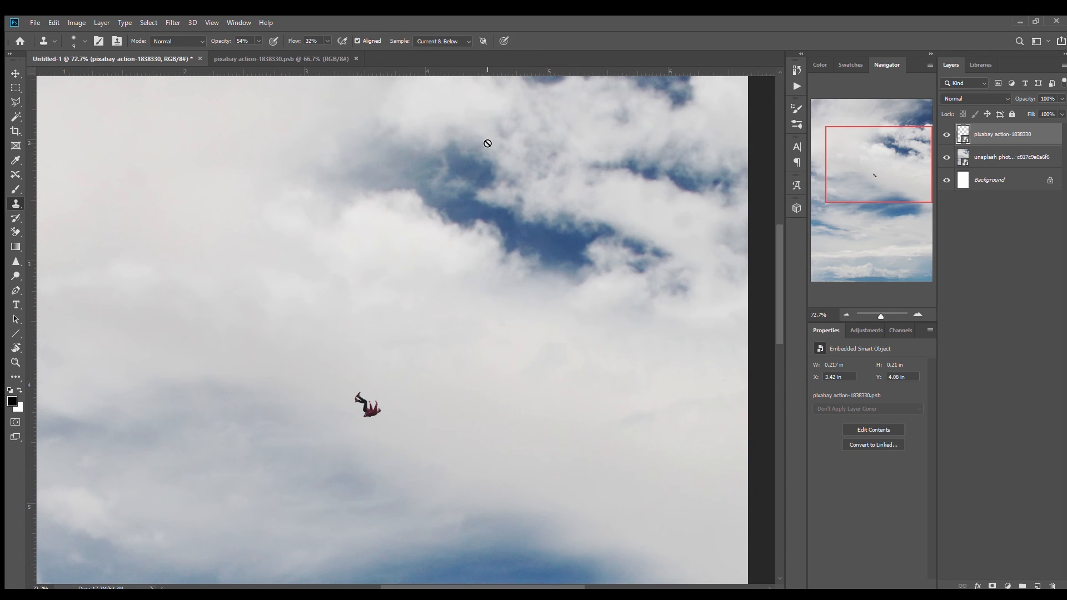
# - Scale the falling man smart object up to 112.32%
pyautogui.hotkey('ctrl', 't')
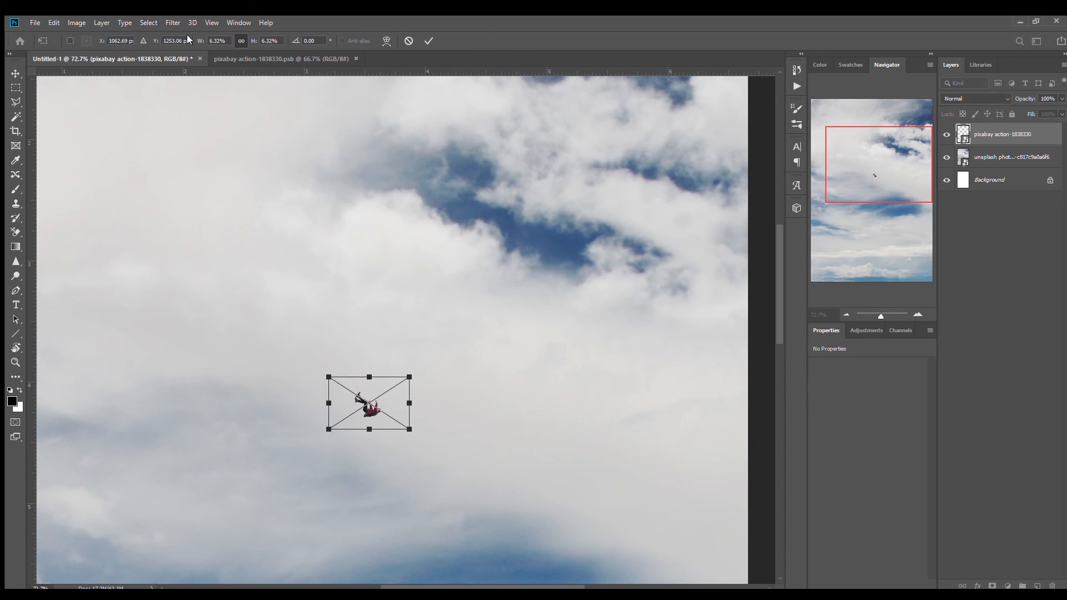
pyautogui.moveTo(200, 42); pyautogui.dragTo(255, 52)
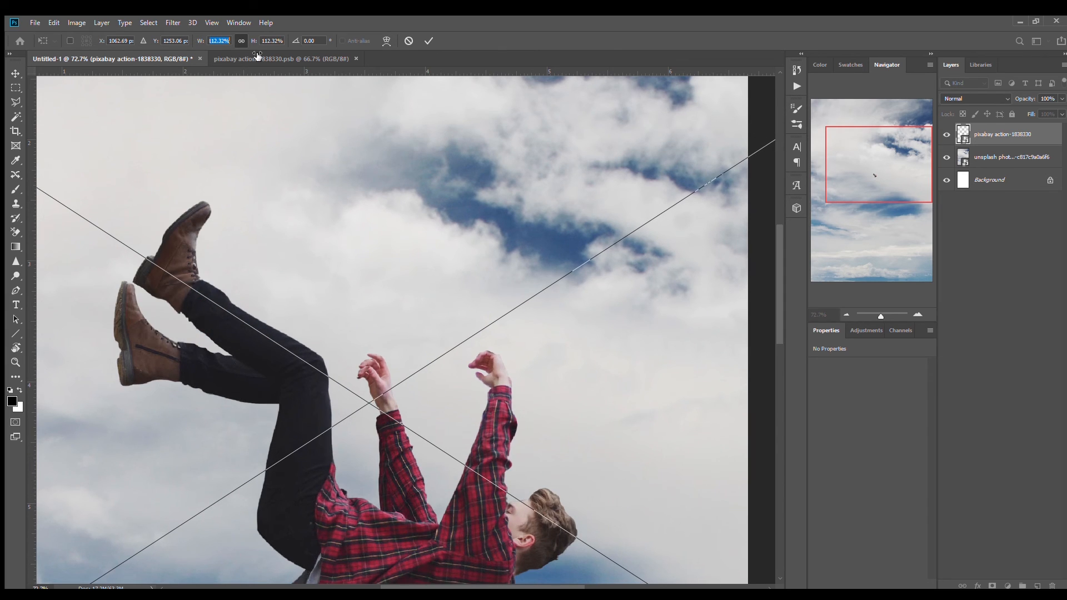
pyautogui.click(424, 44)
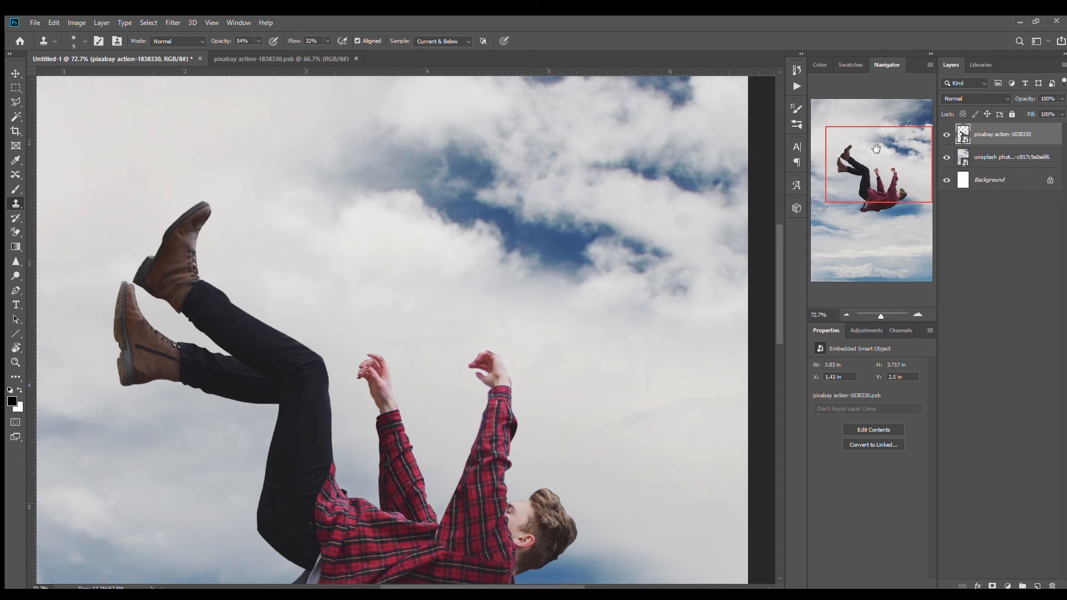
# - Move the falling man slightly higher in the sky, to about X 1.37 in and Y 2.11 in
pyautogui.moveTo(875, 148); pyautogui.dragTo(872, 167)
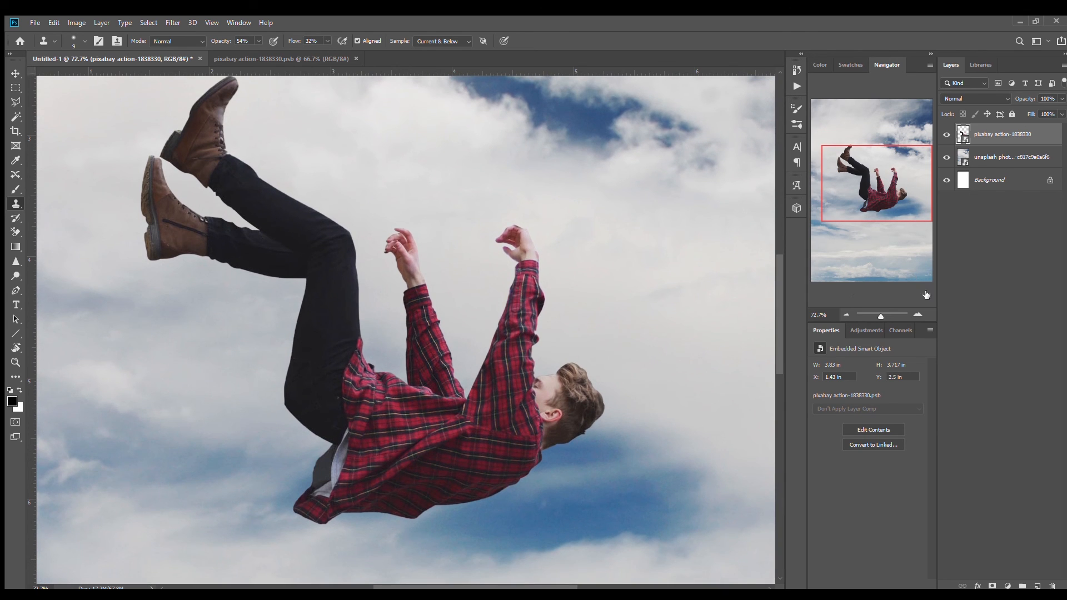
pyautogui.click(917, 314)
pyautogui.moveTo(866, 193)
pyautogui.mouseDown()
pyautogui.moveTo(863, 208)
pyautogui.moveTo(856, 184)
pyautogui.moveTo(868, 199)
pyautogui.mouseUp()
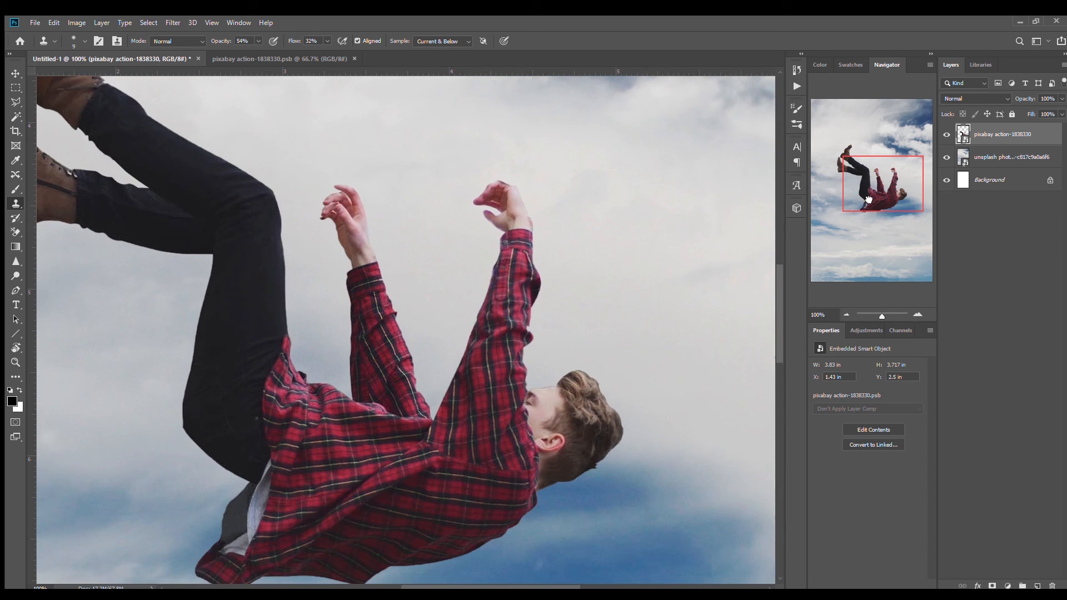
pyautogui.click(841, 314)
pyautogui.click(840, 313)
pyautogui.click(840, 313)
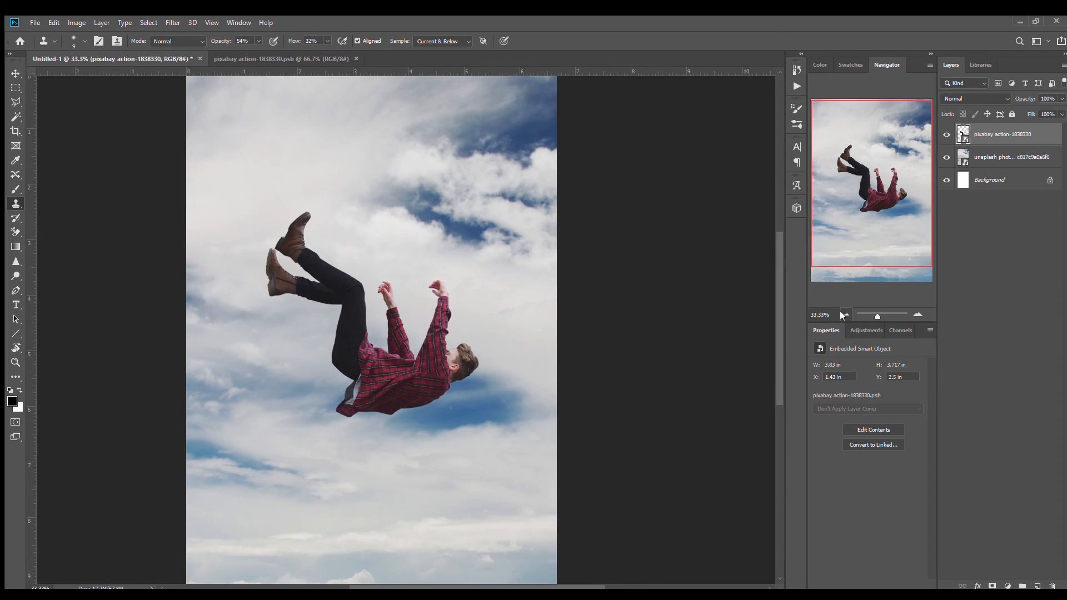
pyautogui.moveTo(404, 362); pyautogui.dragTo(400, 340)
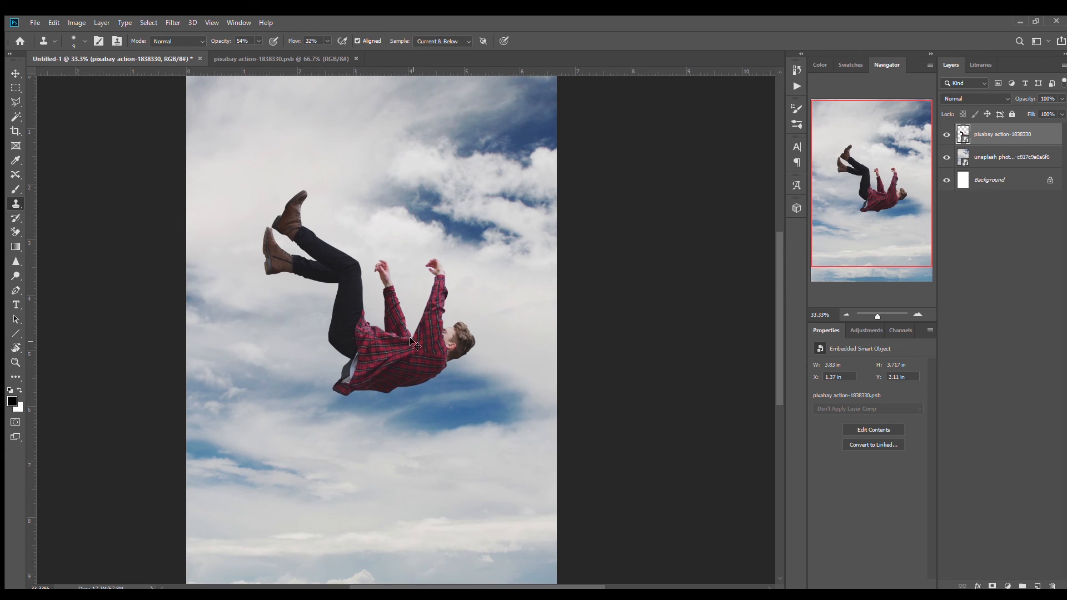
pyautogui.moveTo(872, 163); pyautogui.dragTo(871, 169)
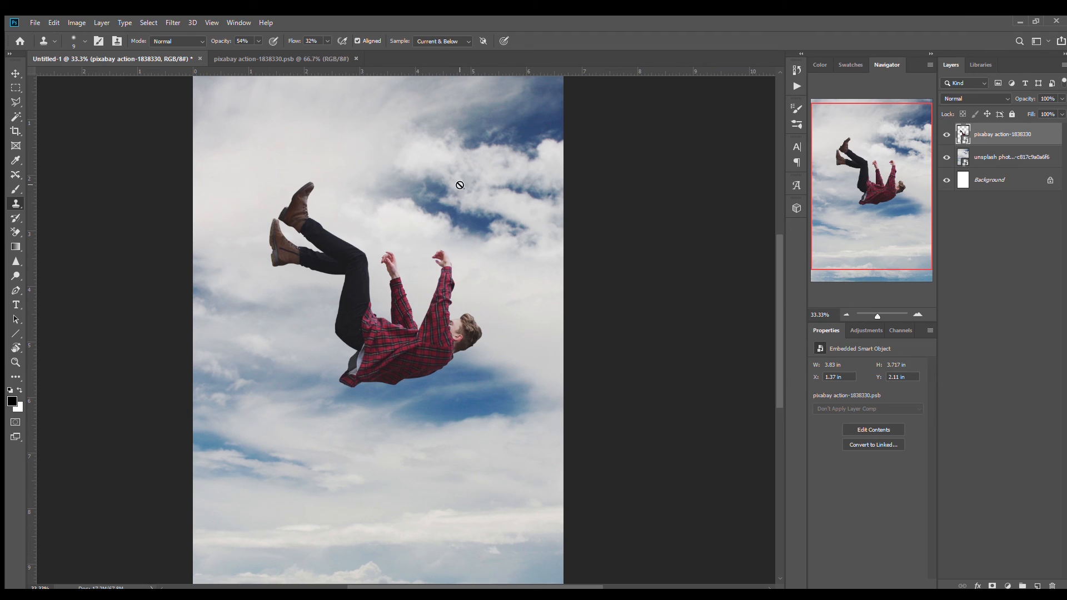
pyautogui.click(843, 314)
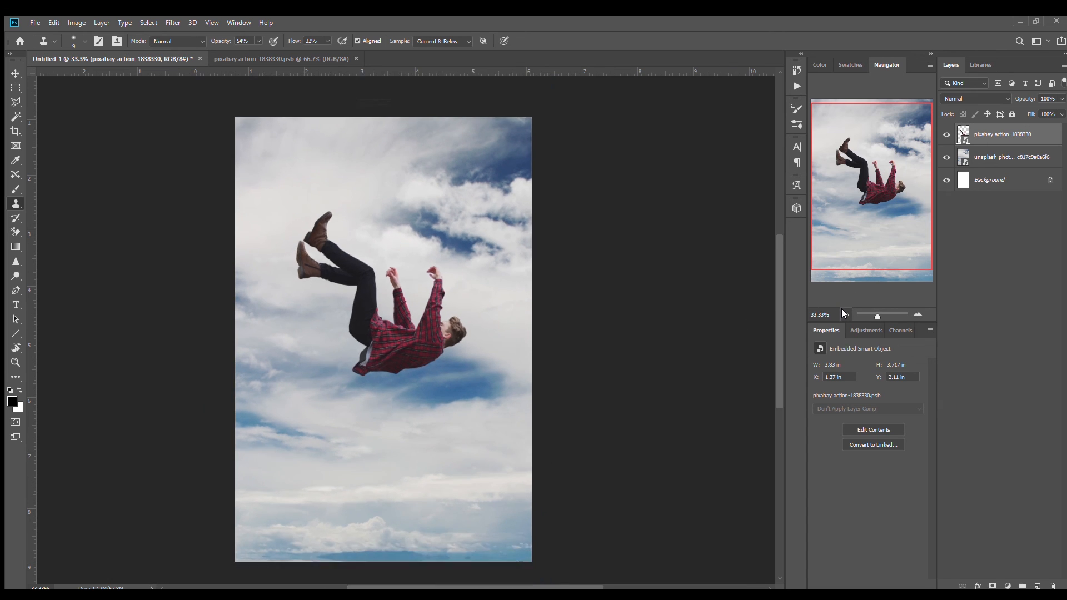
pyautogui.click(843, 313)
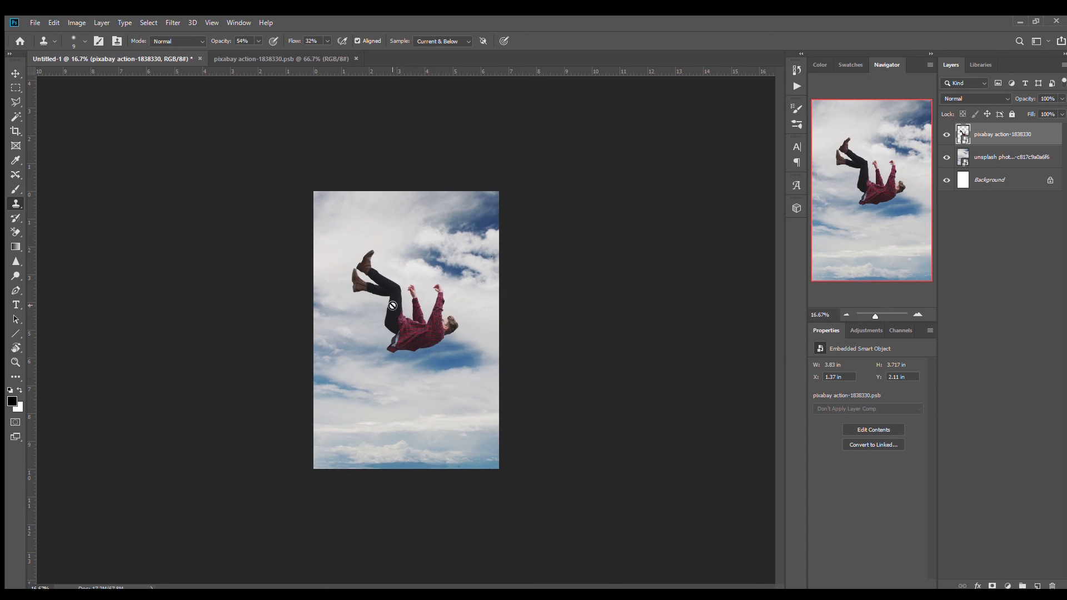
pyautogui.click(912, 310)
pyautogui.click(915, 313)
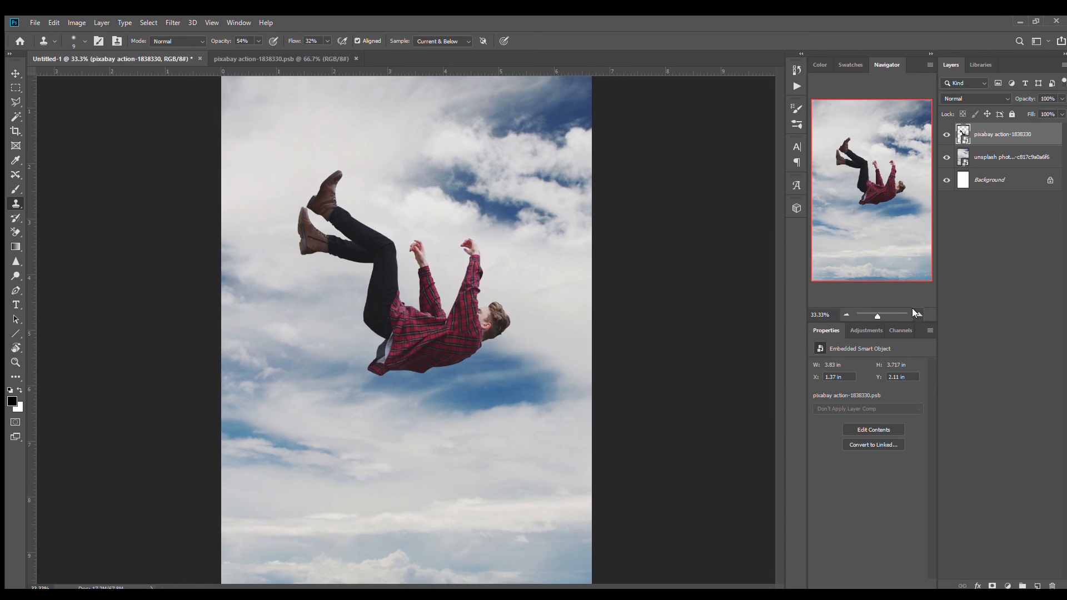
pyautogui.click(844, 314)
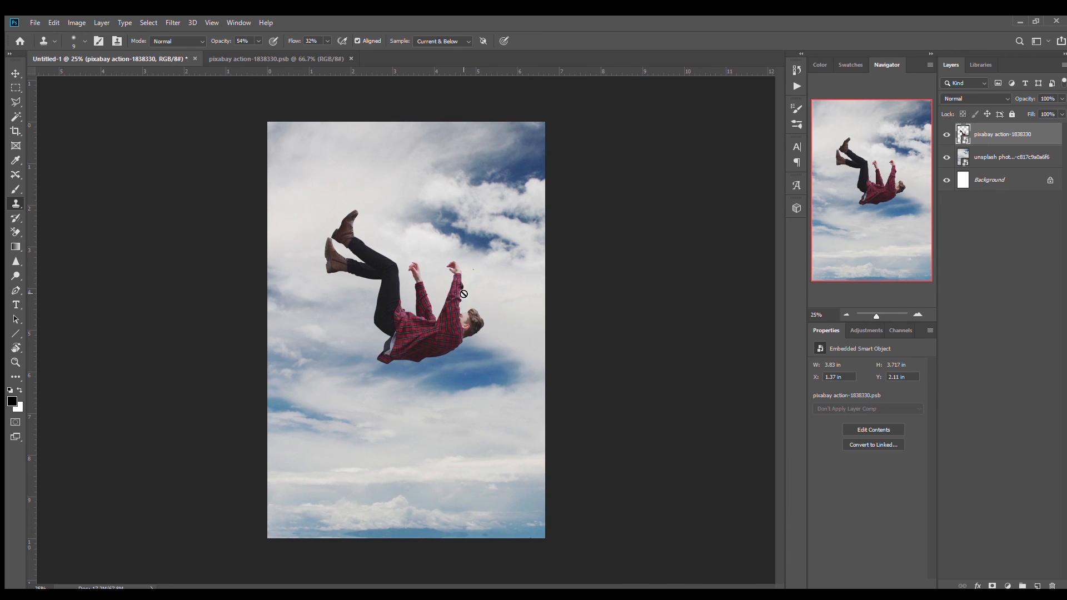